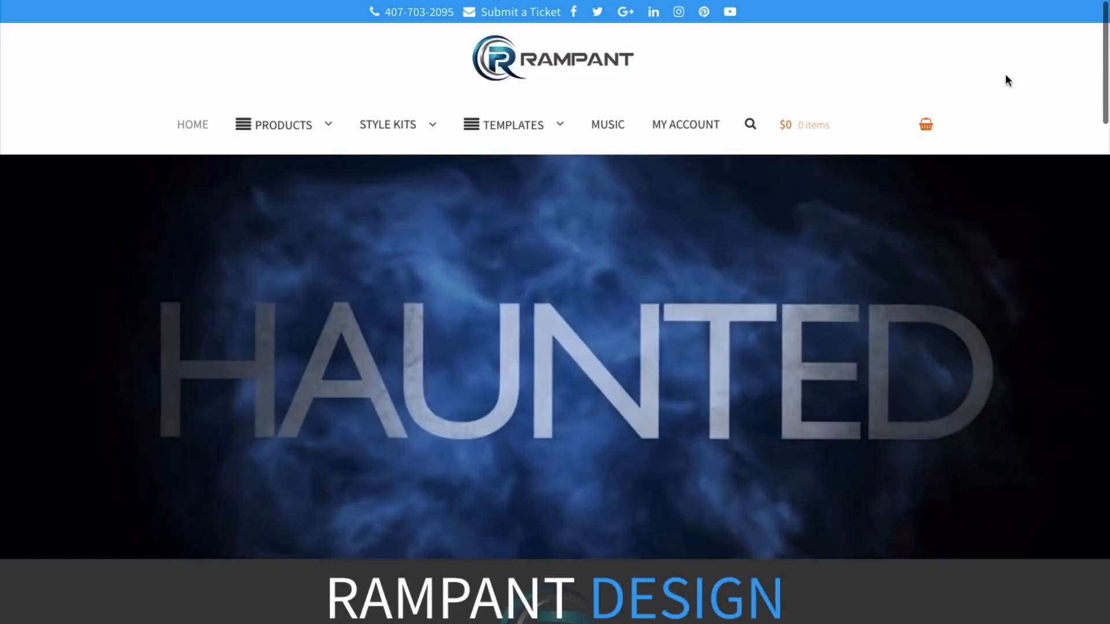
Look over the home page's banner and the Edit, Motion Graphics and Flare packs under Rampant Essentials
scroll(1006, 75, down, 3)
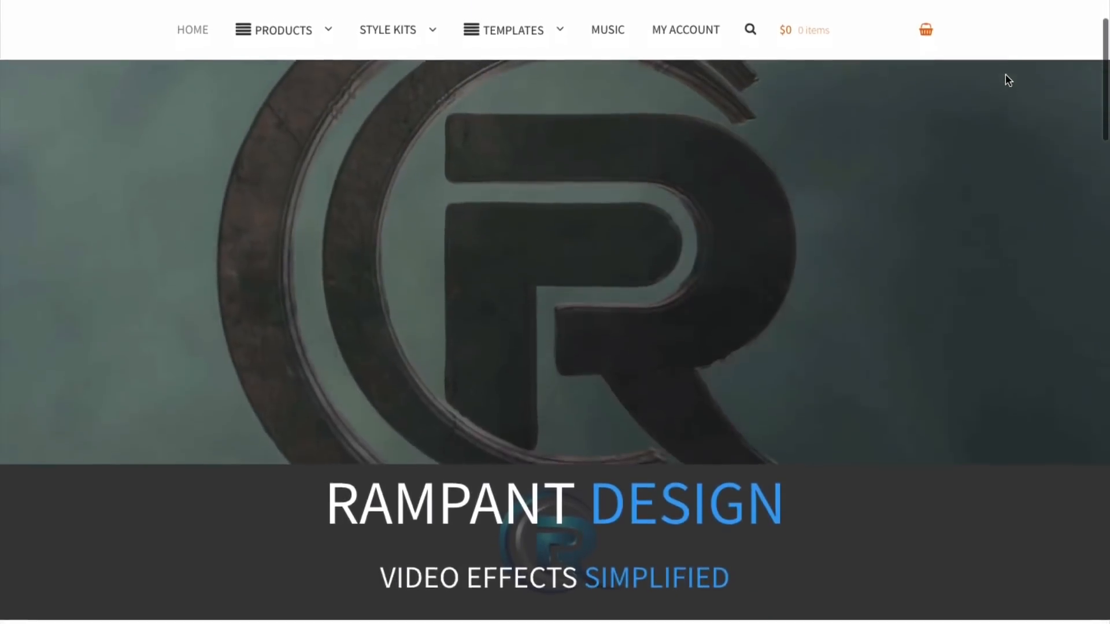
scroll(1007, 80, down, 3)
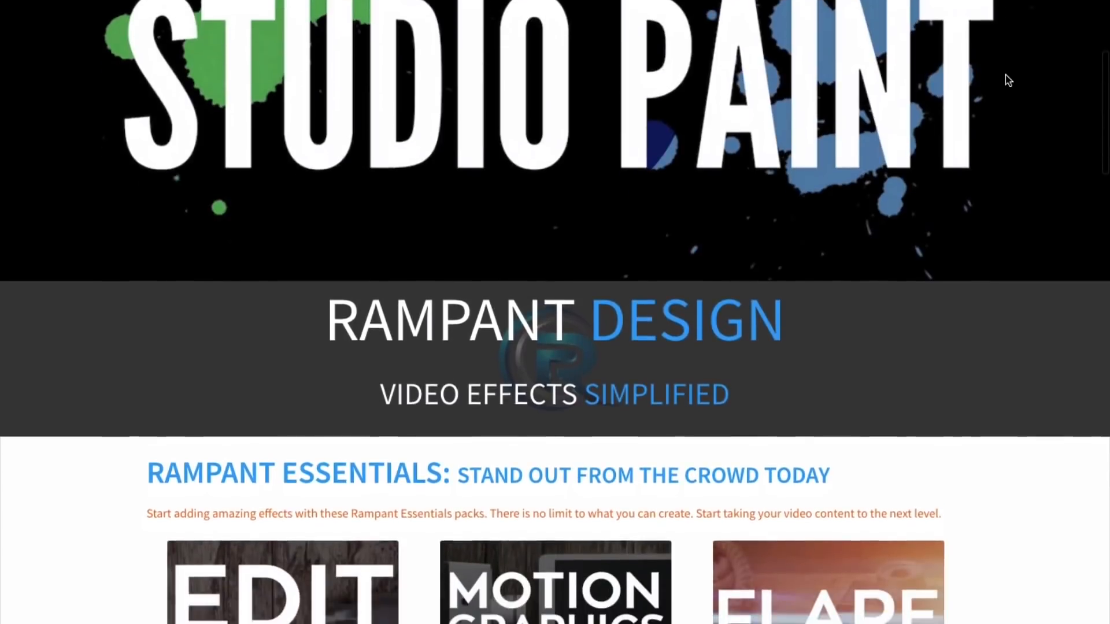
scroll(1005, 79, down, 3)
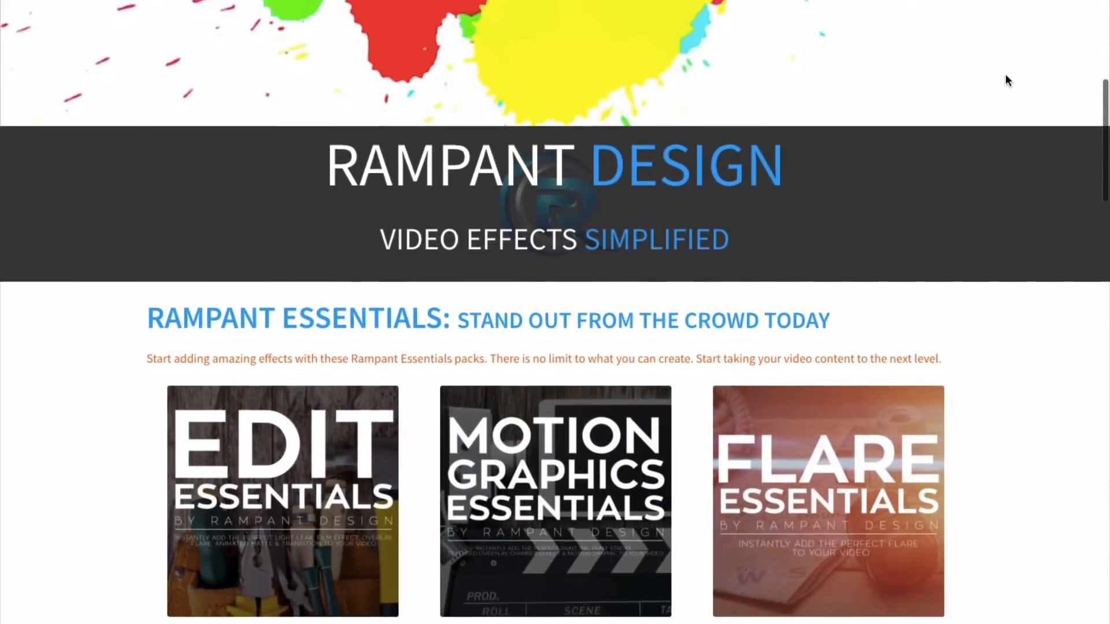
scroll(1007, 80, down, 2)
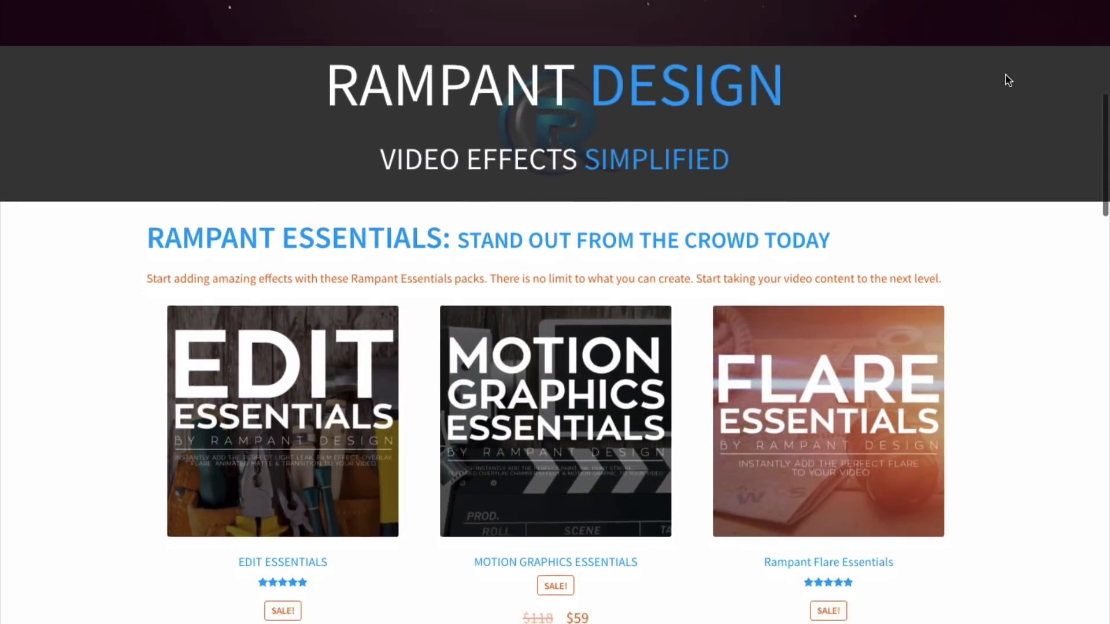
scroll(1008, 80, down, 2)
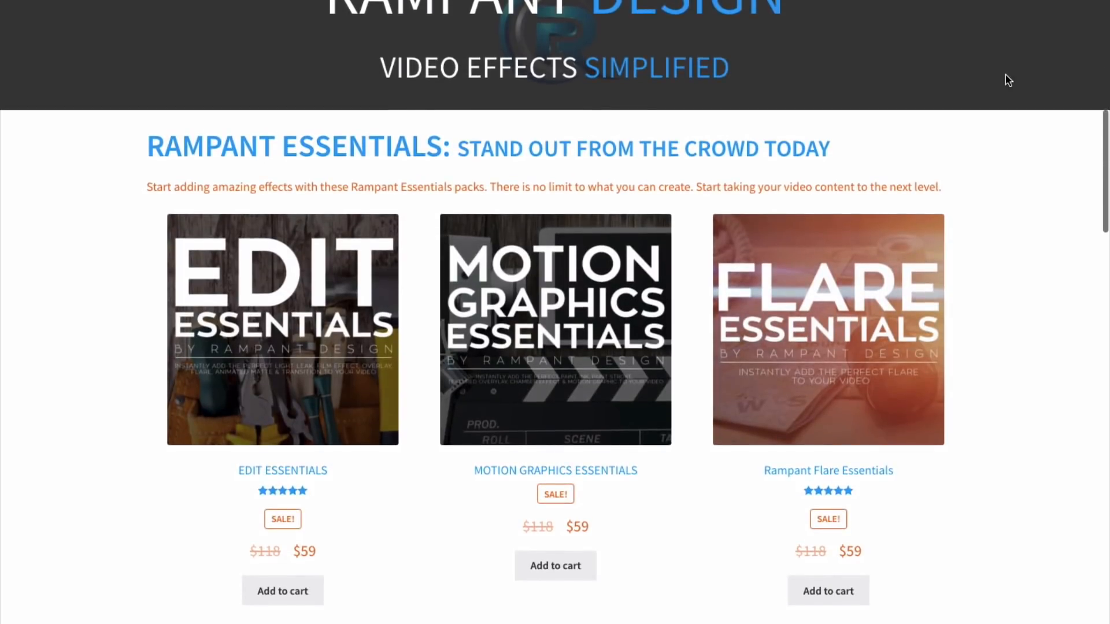
scroll(1008, 79, down, 3)
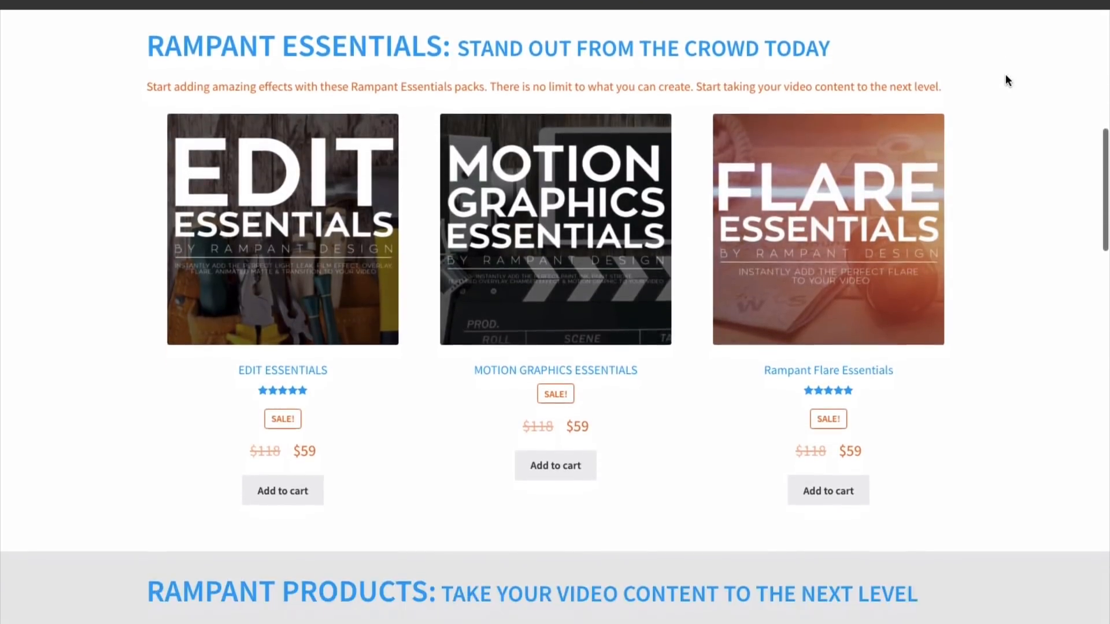
scroll(1007, 80, down, 4)
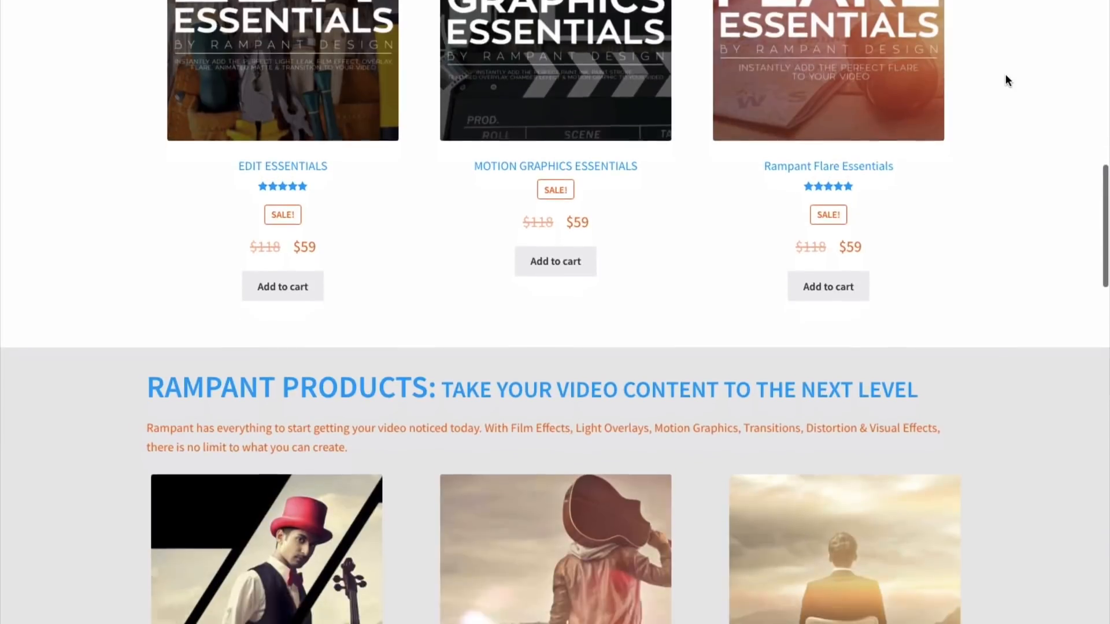
Examine the categories under Rampant Products and the section explaining Rampant Design Style Effects
scroll(1006, 80, down, 2)
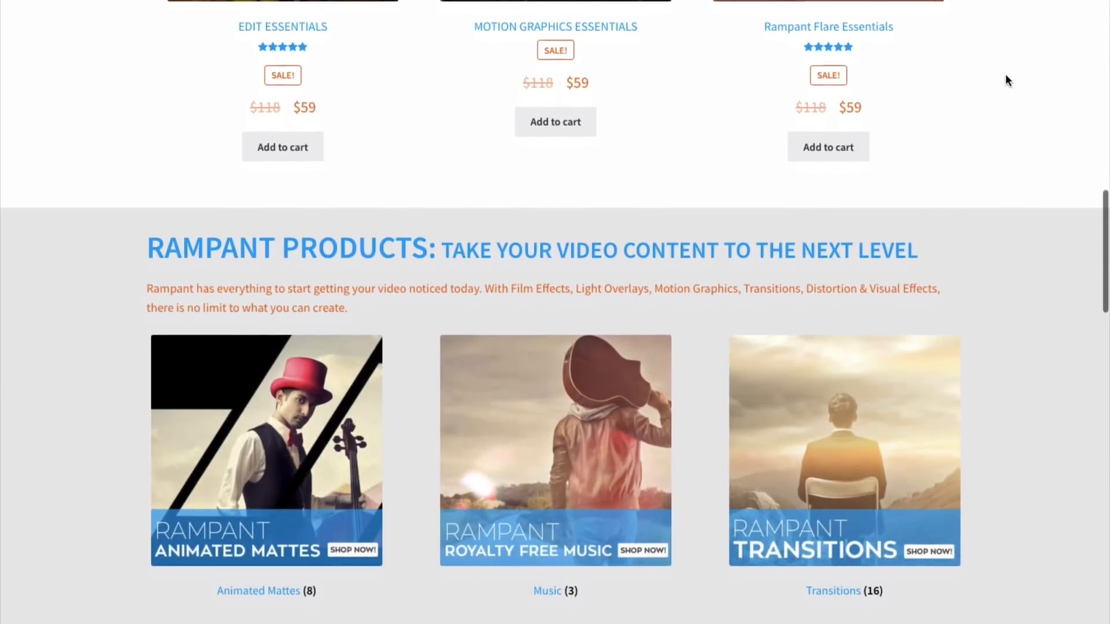
scroll(1007, 80, down, 1)
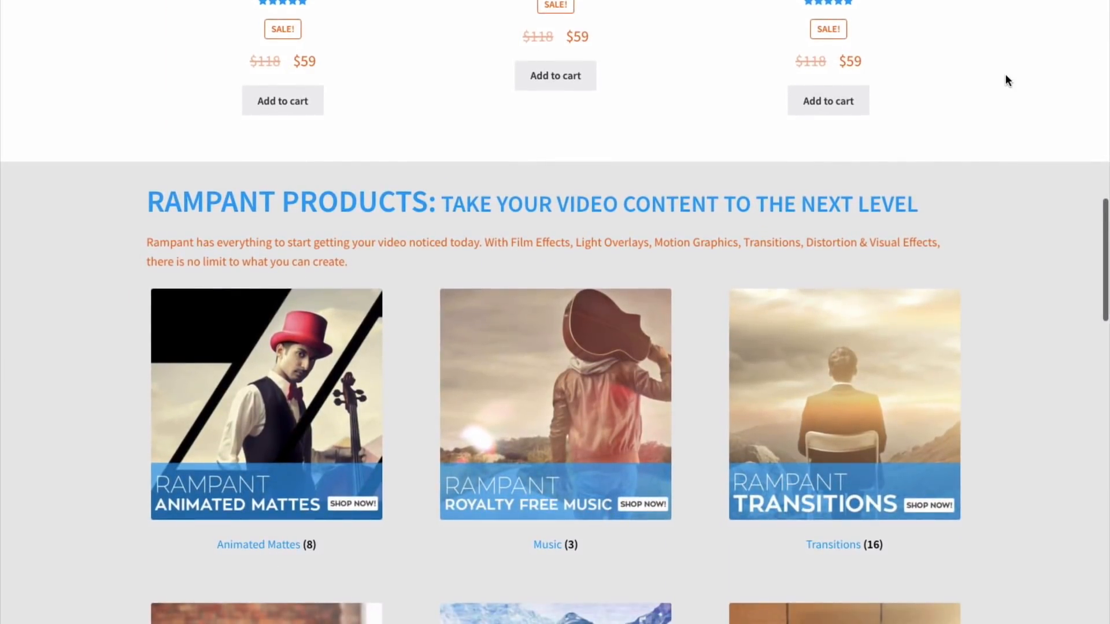
scroll(1007, 80, down, 2)
scroll(1007, 80, down, 2)
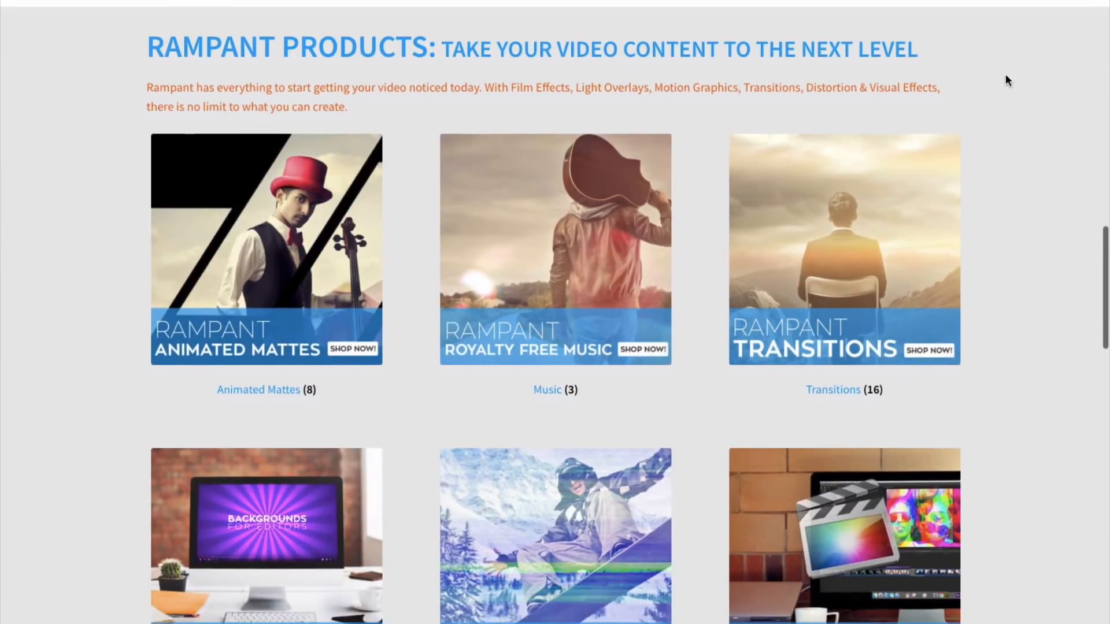
scroll(1007, 81, down, 2)
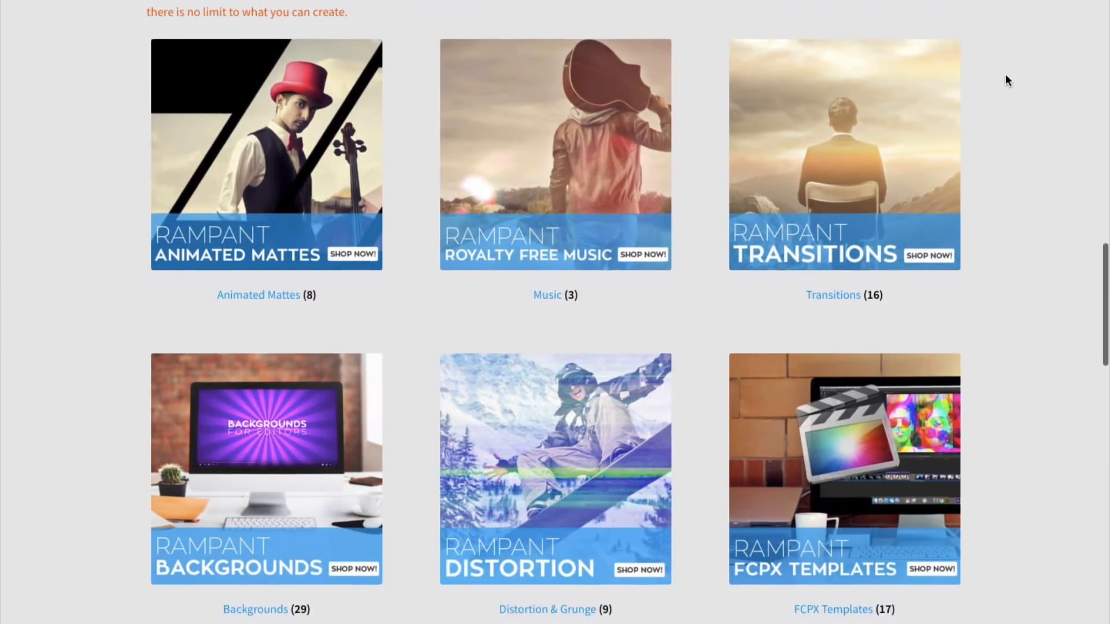
scroll(1007, 81, down, 3)
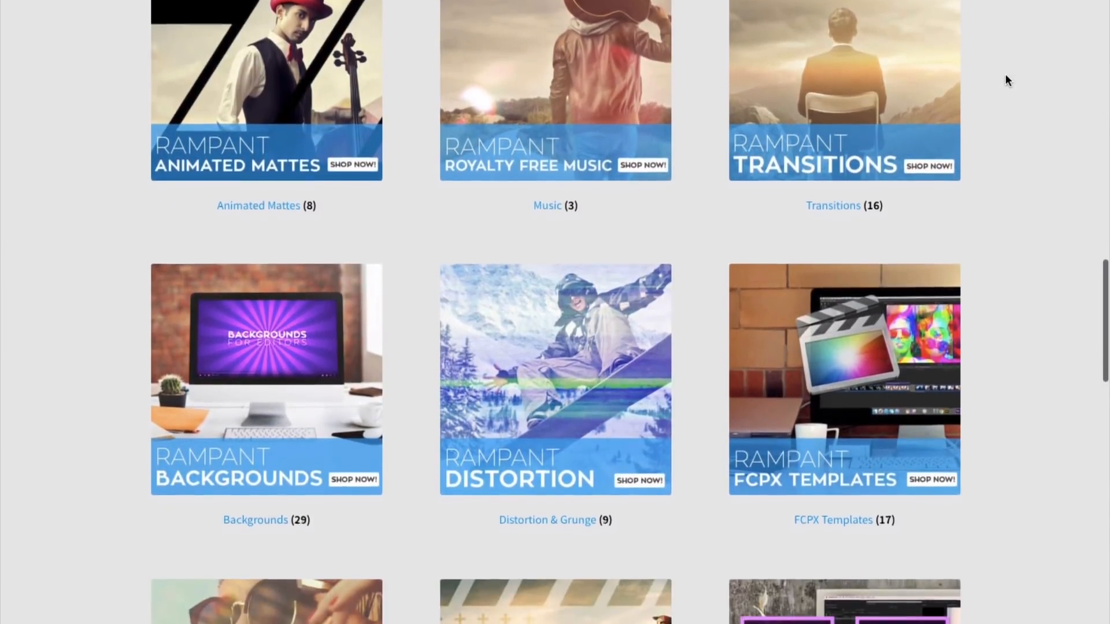
scroll(1006, 81, down, 2)
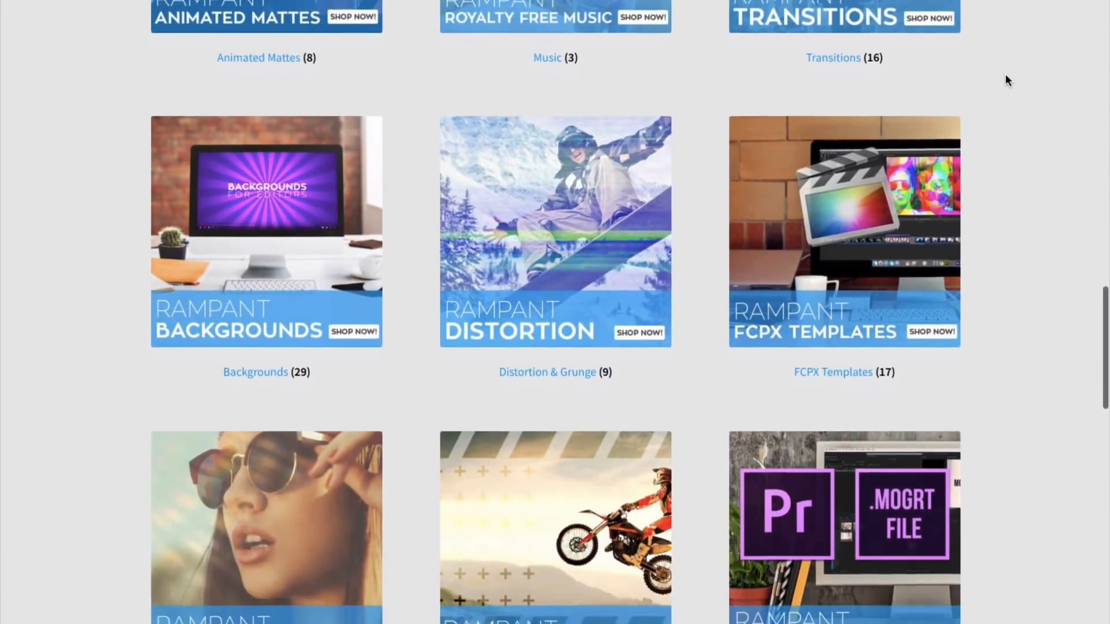
scroll(1006, 80, down, 2)
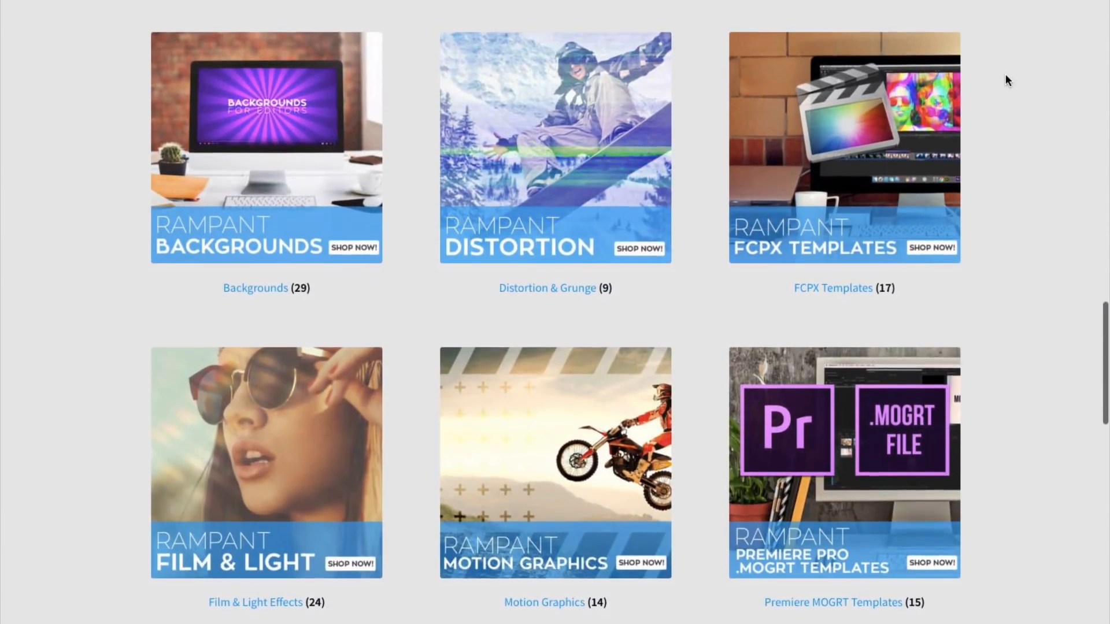
scroll(1006, 80, down, 1)
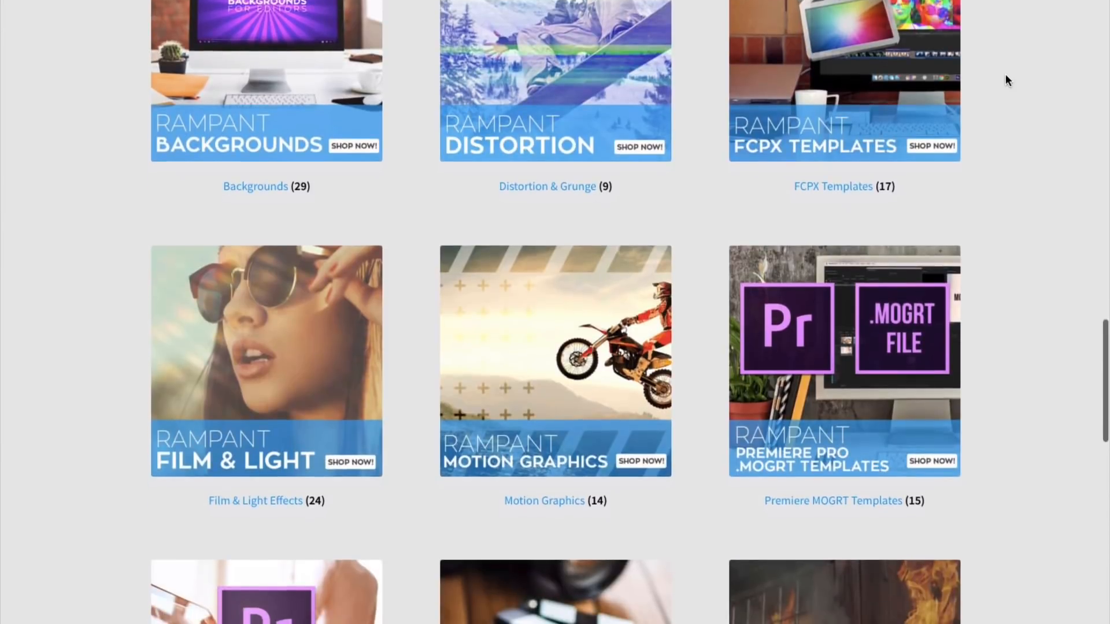
scroll(1006, 80, down, 1)
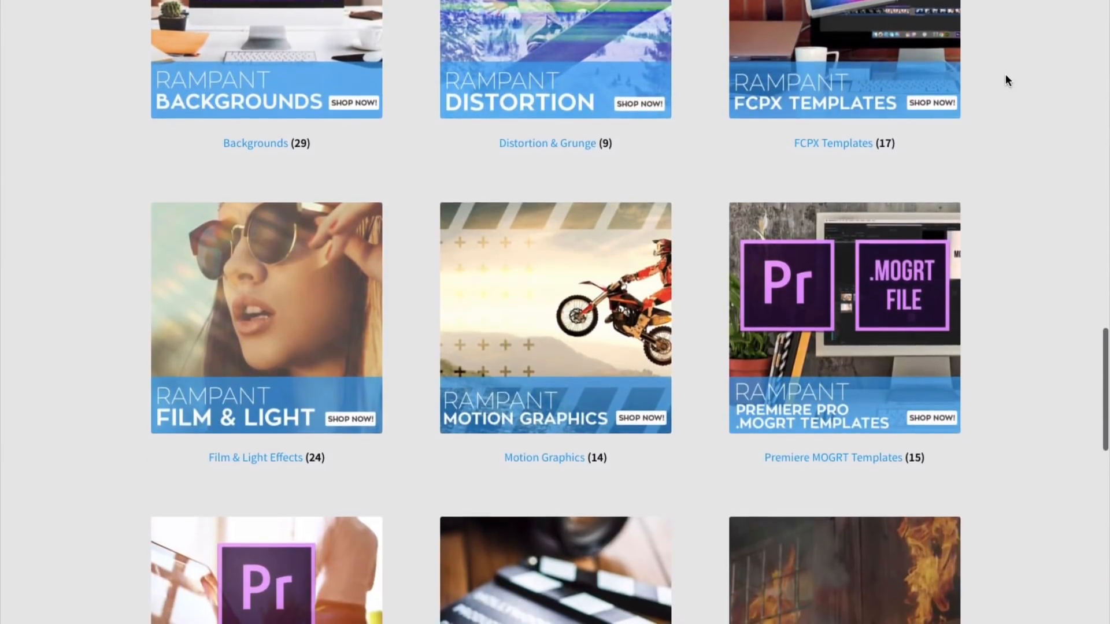
scroll(1006, 81, down, 3)
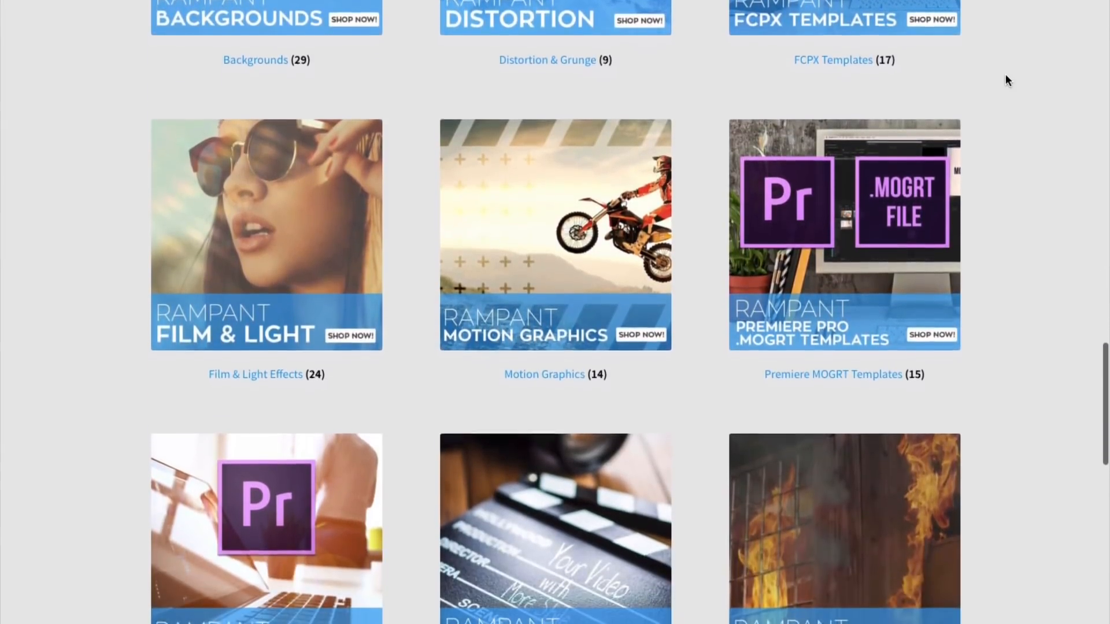
scroll(1006, 80, down, 1)
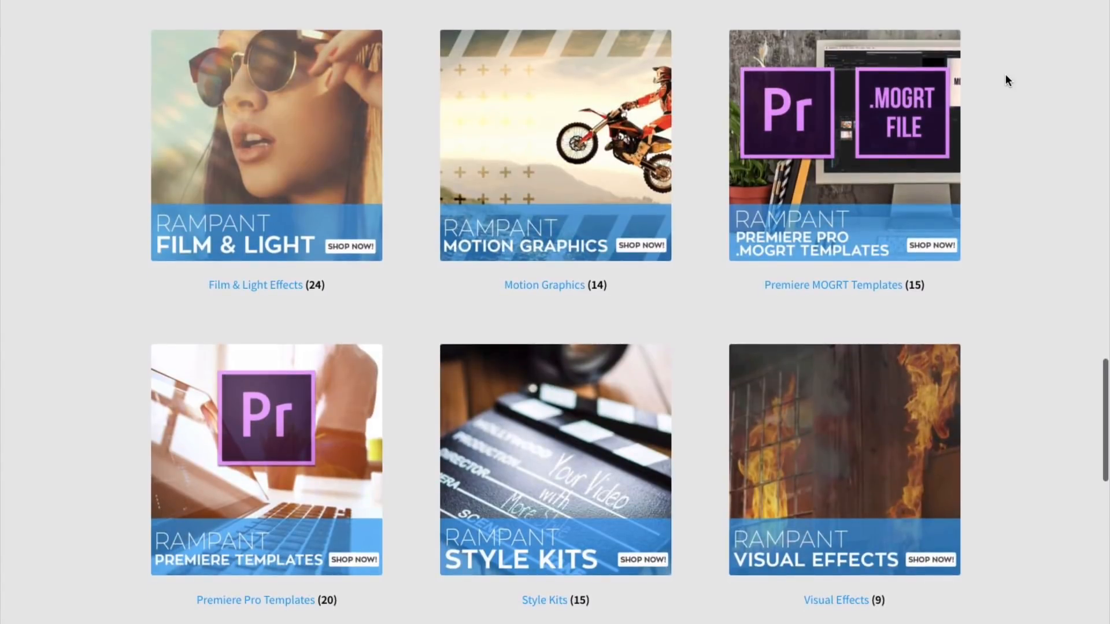
scroll(1006, 80, down, 1)
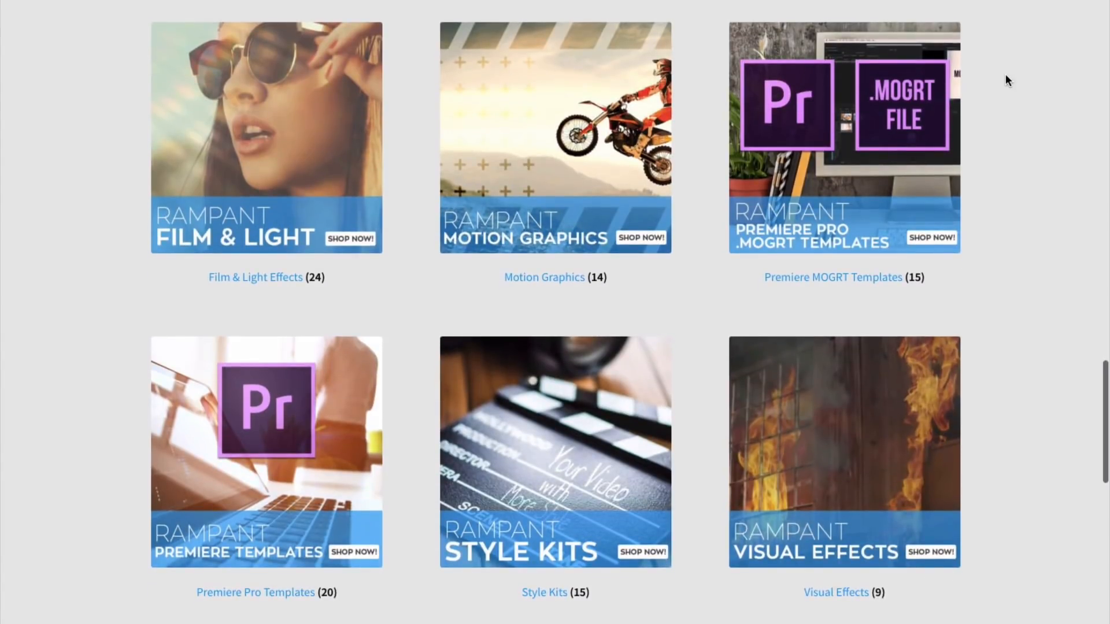
scroll(1005, 80, down, 1)
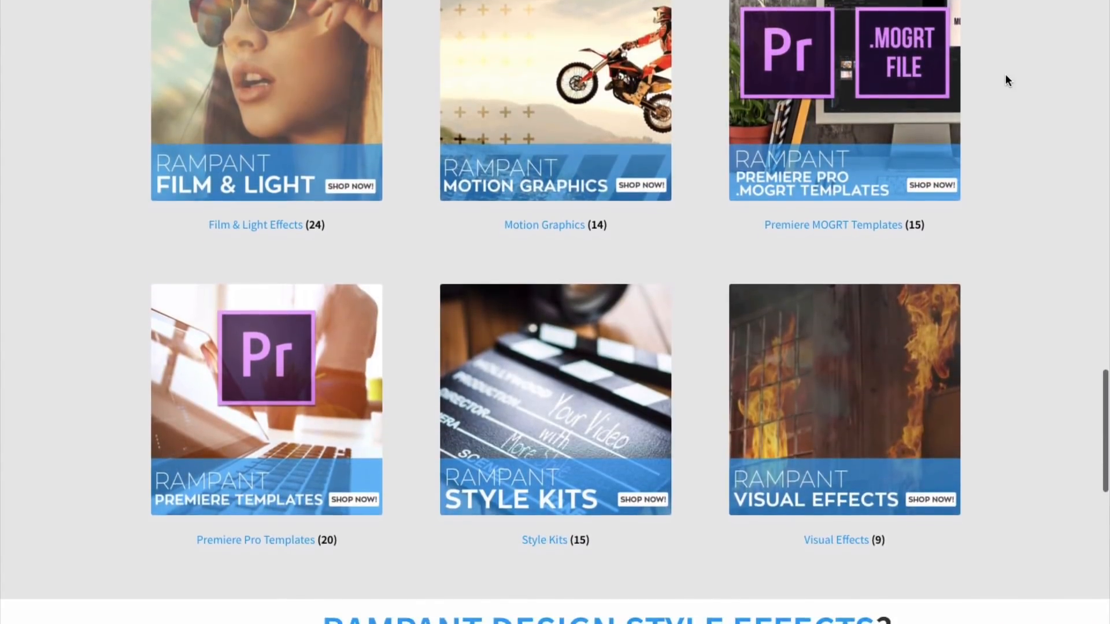
scroll(1006, 80, down, 2)
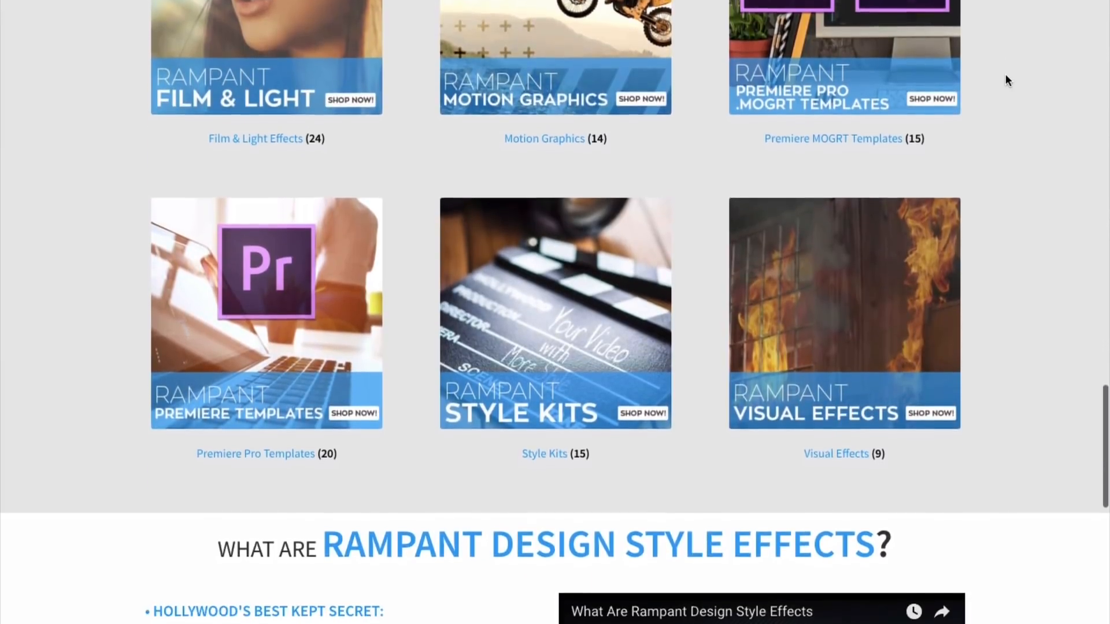
scroll(1006, 80, down, 2)
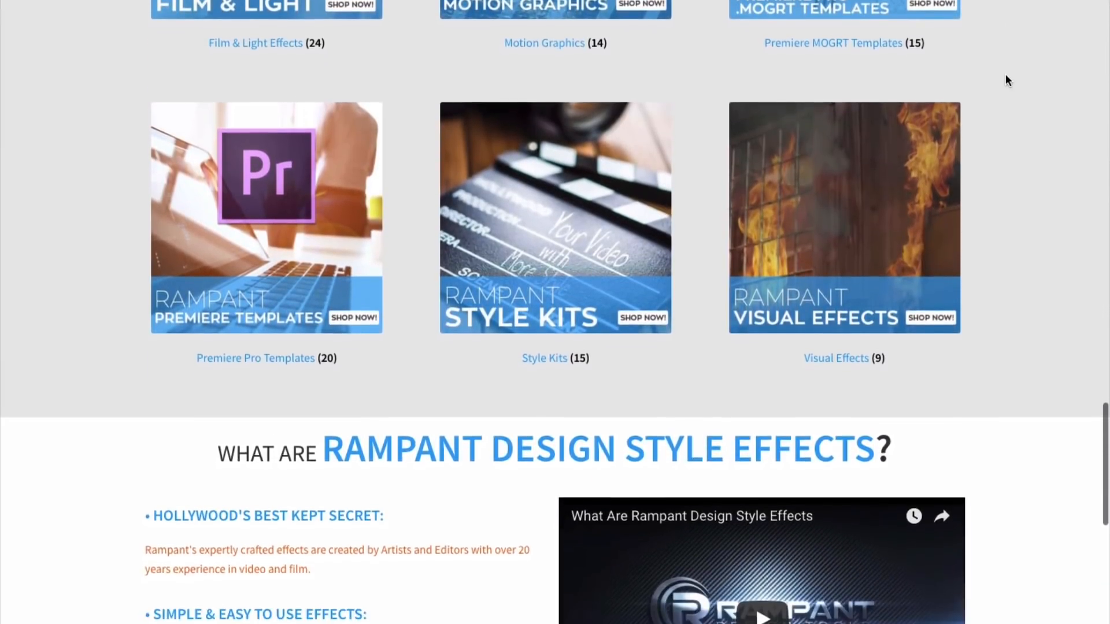
scroll(1006, 80, down, 3)
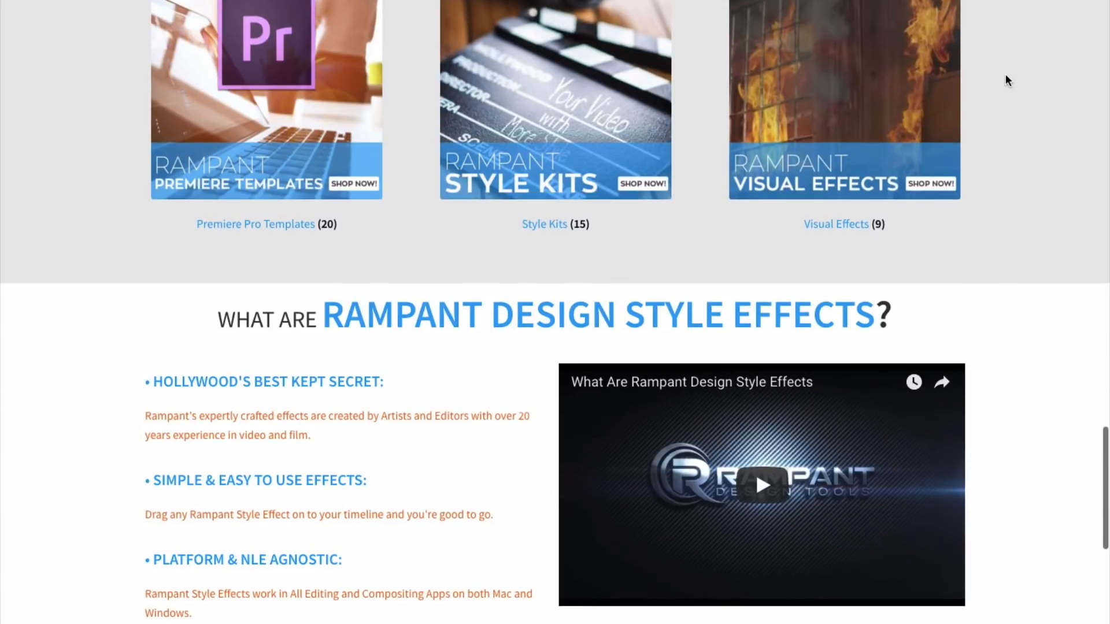
scroll(1006, 78, down, 3)
scroll(1006, 78, up, 3)
scroll(1006, 78, down, 2)
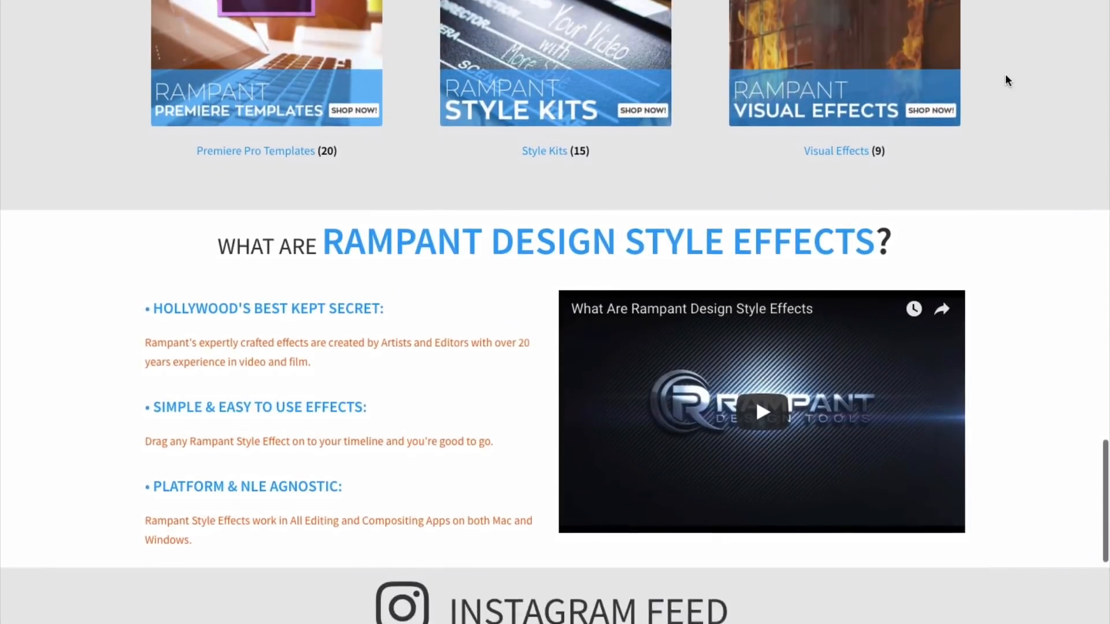
Open the FCPX Templates category from the Rampant Products section
scroll(1005, 80, up, 15)
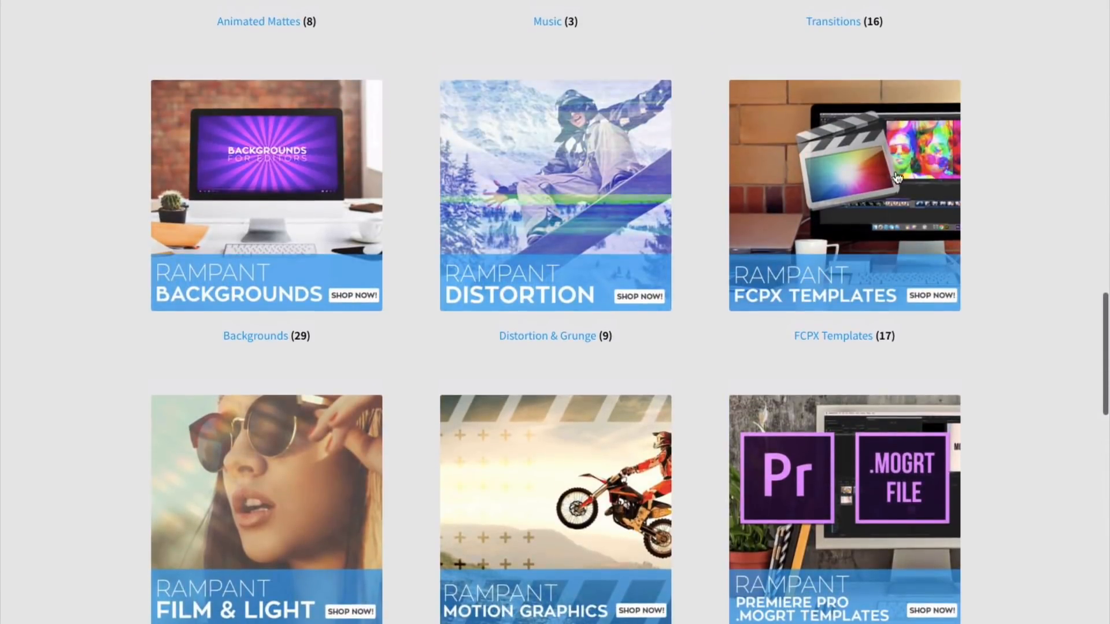
click(818, 299)
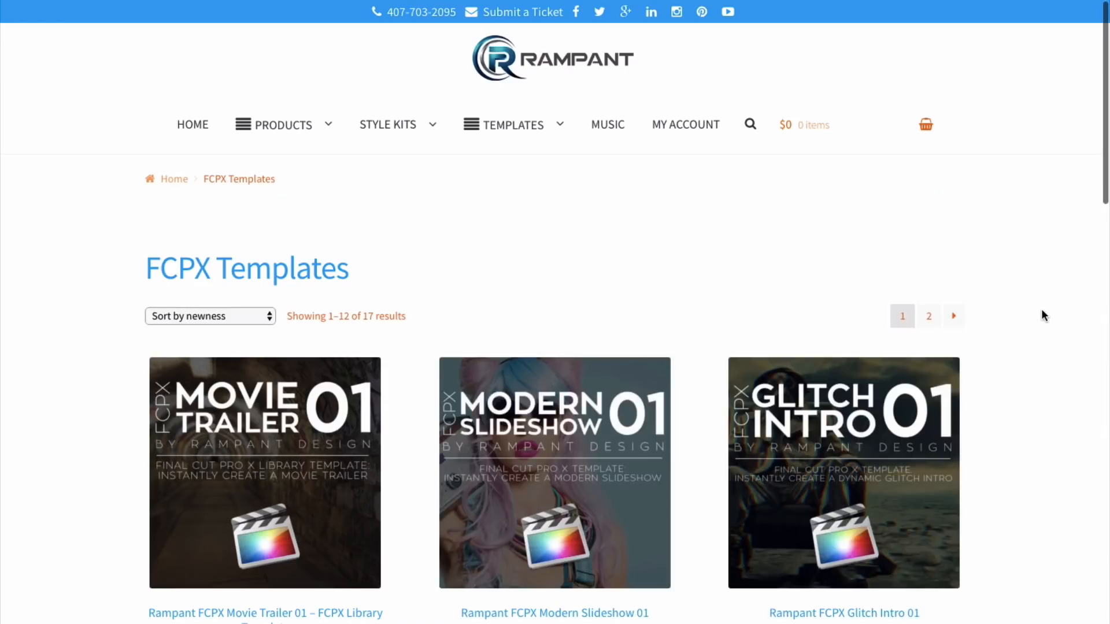
Examine the templates and plugins offered in the FCPX Templates category, including their names and prices
scroll(1045, 315, down, 2)
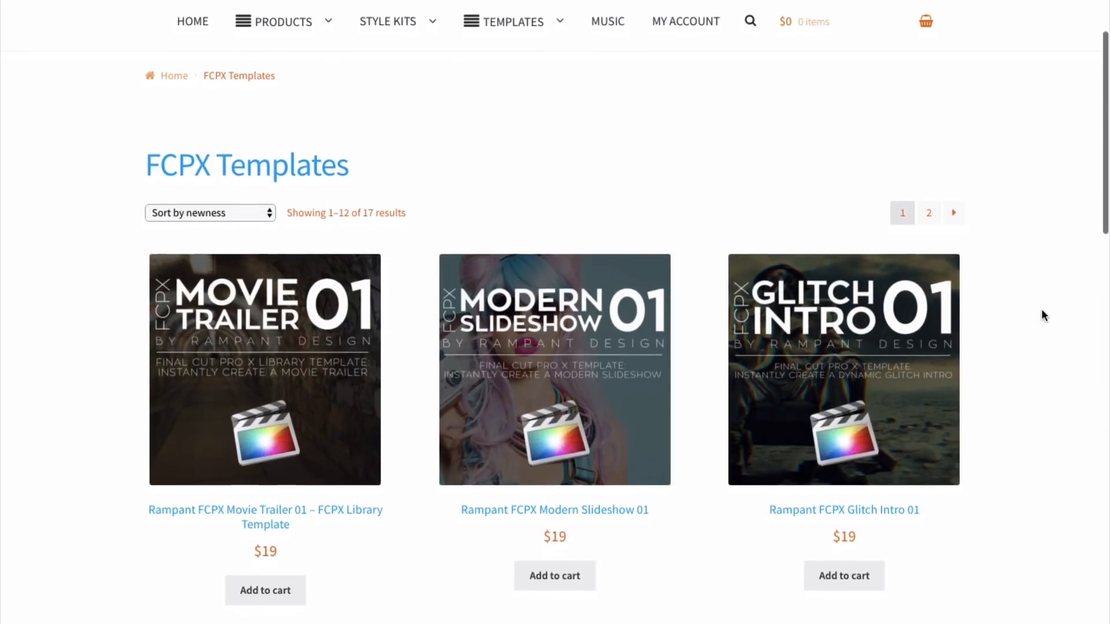
scroll(1044, 315, down, 3)
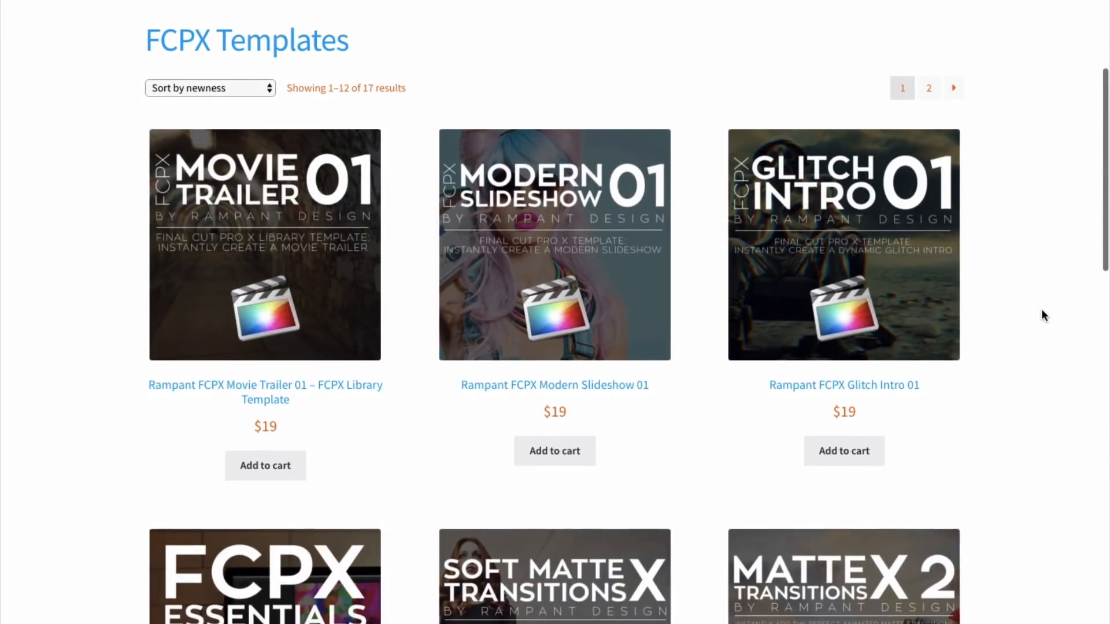
scroll(1045, 315, down, 3)
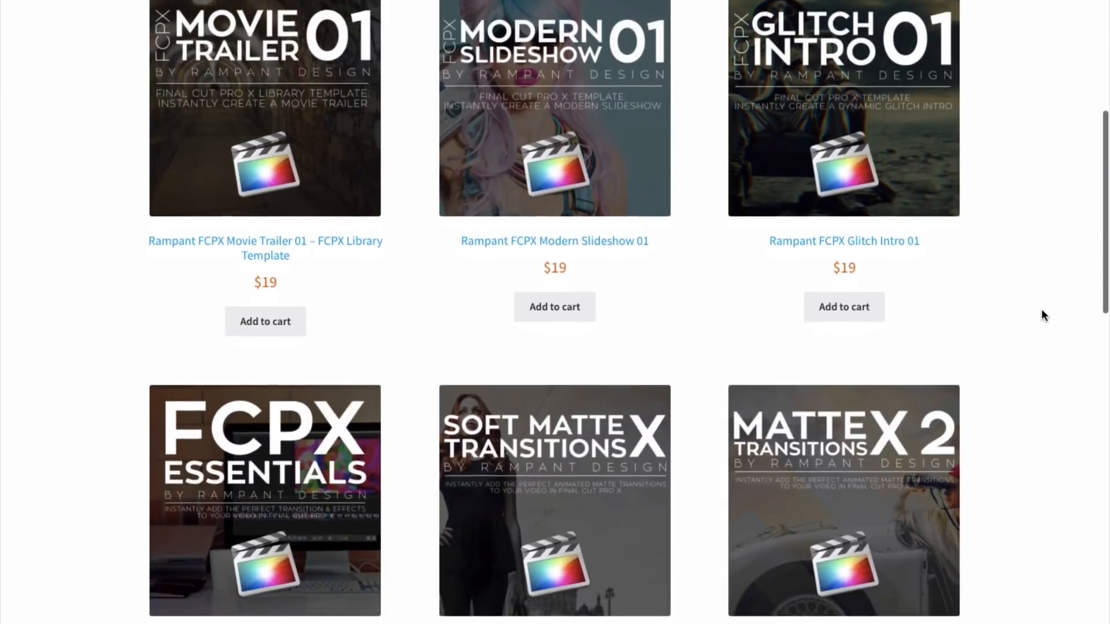
scroll(1045, 315, down, 2)
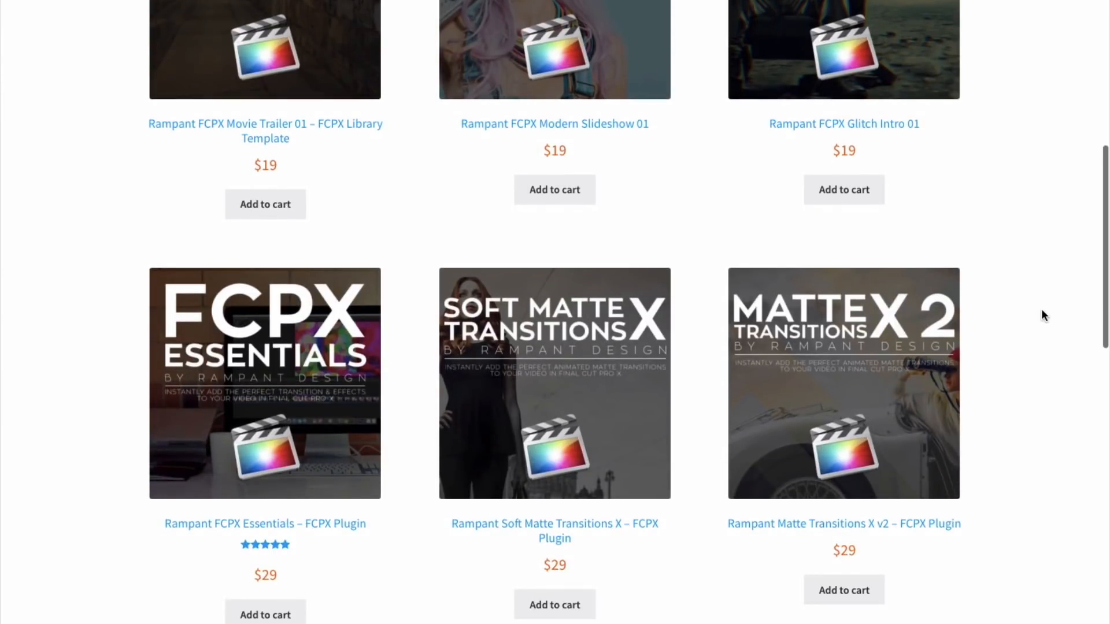
scroll(1043, 315, down, 2)
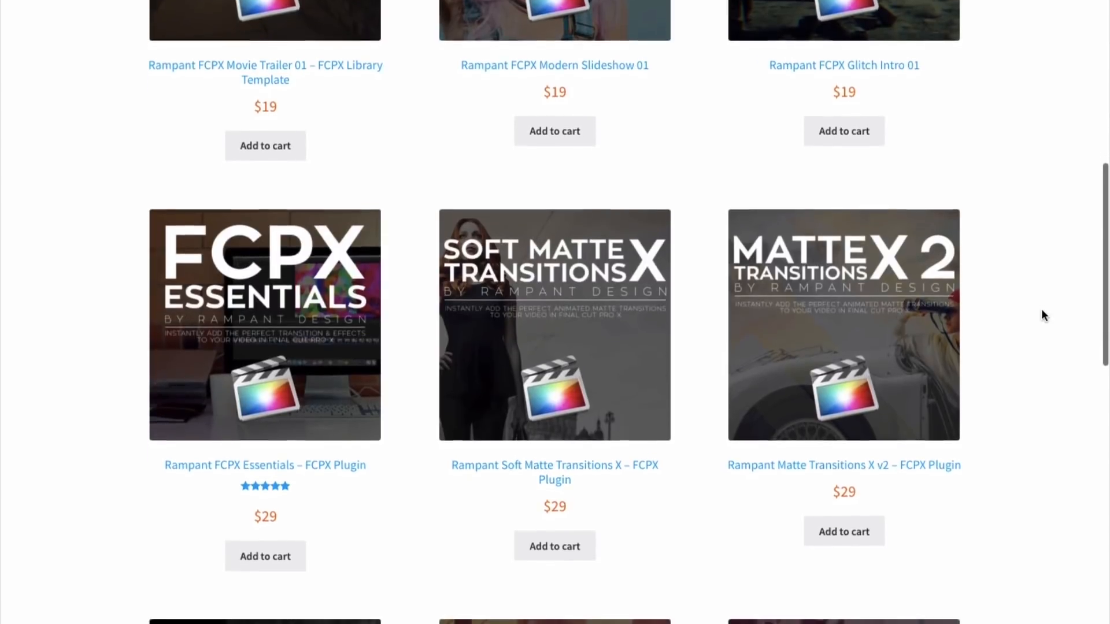
scroll(1043, 315, down, 3)
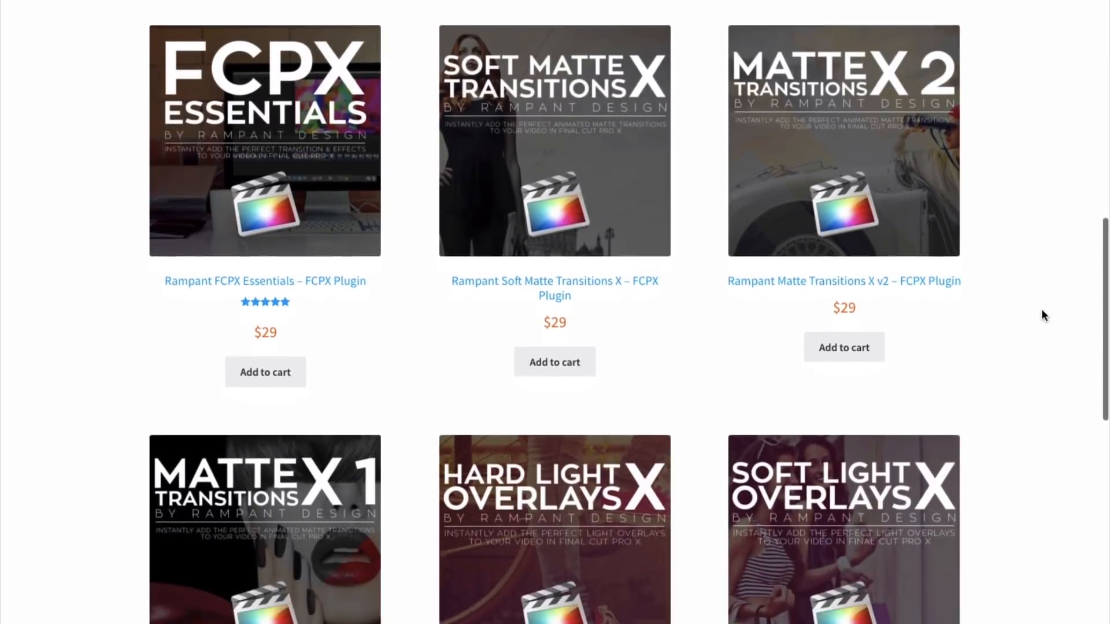
scroll(1043, 315, down, 3)
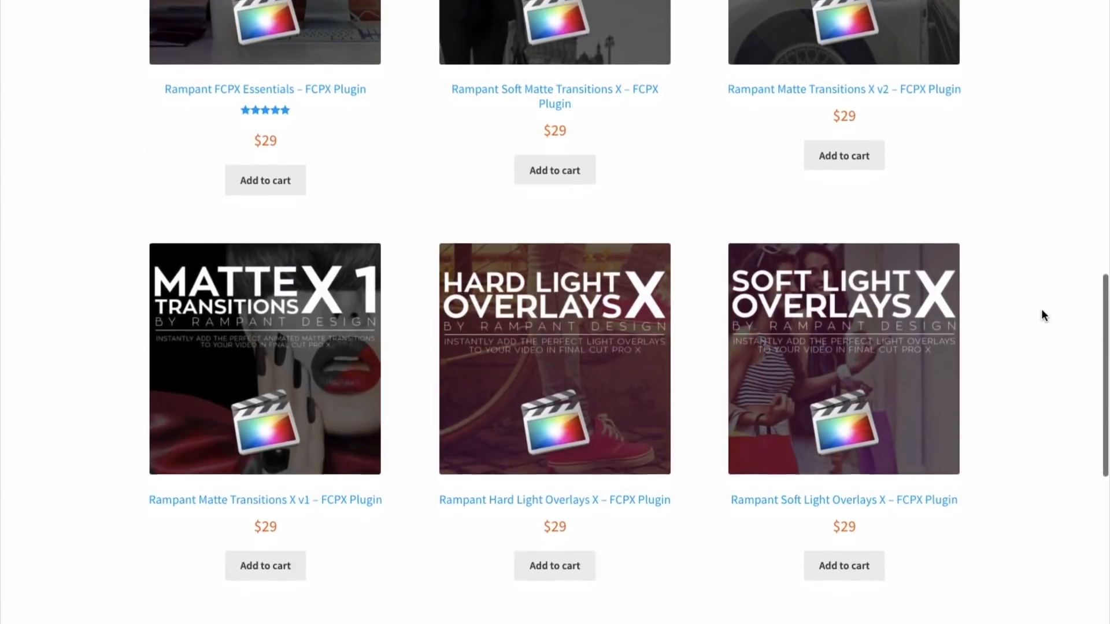
scroll(1043, 315, down, 2)
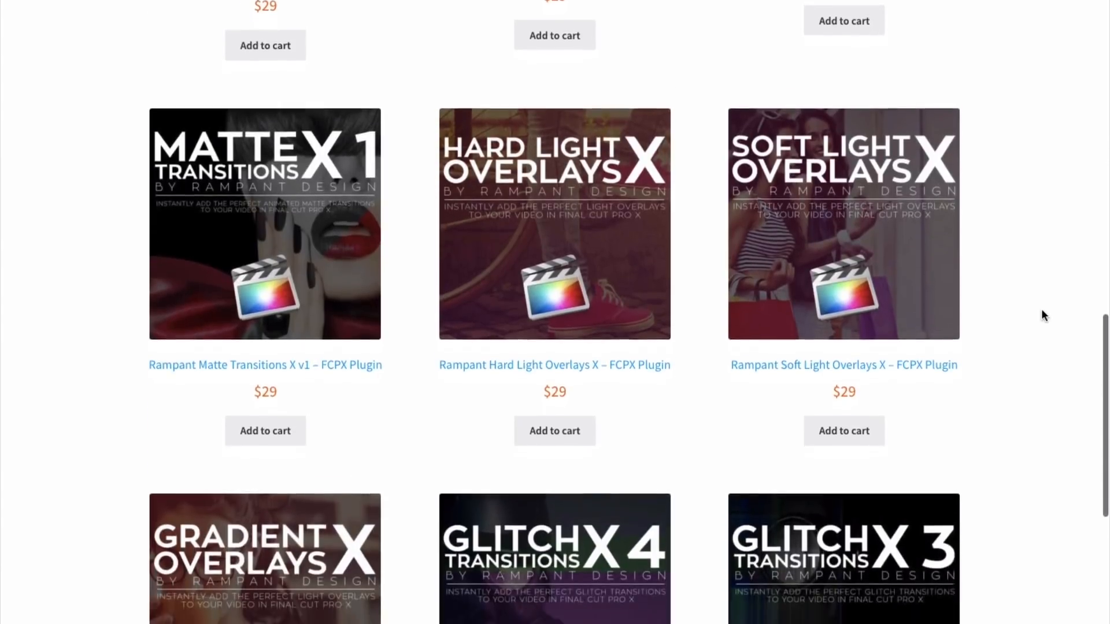
scroll(1043, 315, down, 2)
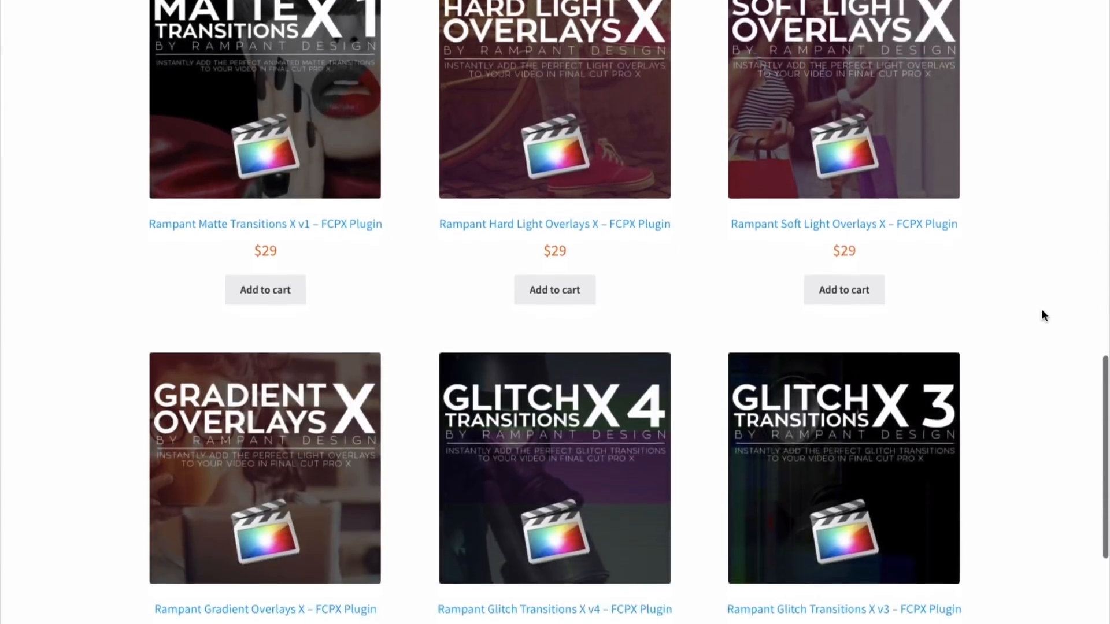
Look over the remaining overlay and glitch transition plugins on the FCPX Templates page
scroll(1043, 315, down, 2)
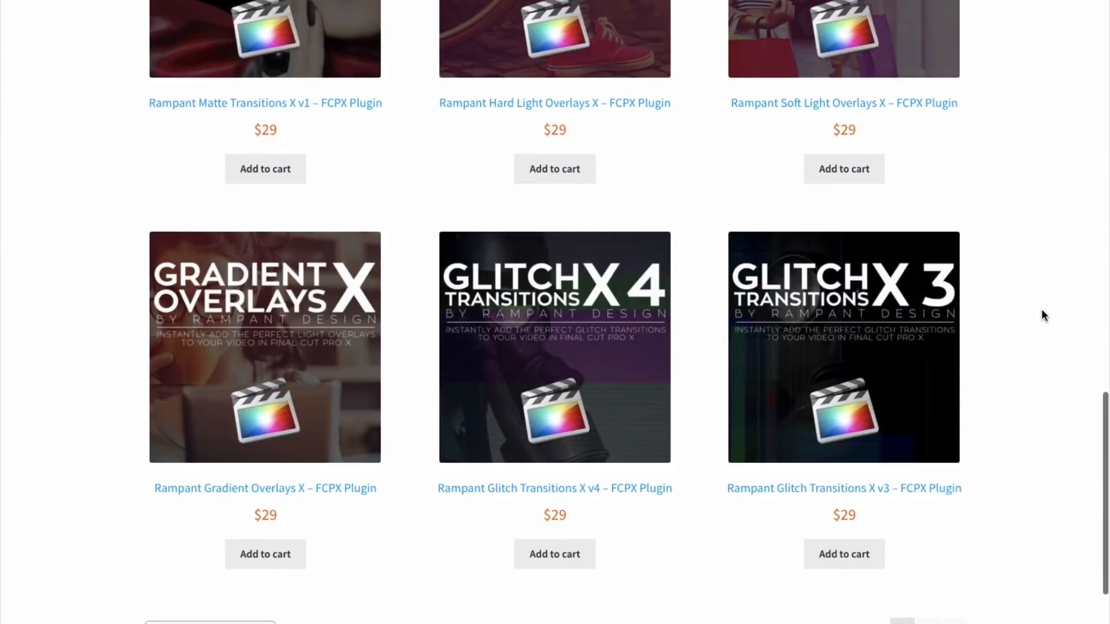
scroll(1043, 315, up, 15)
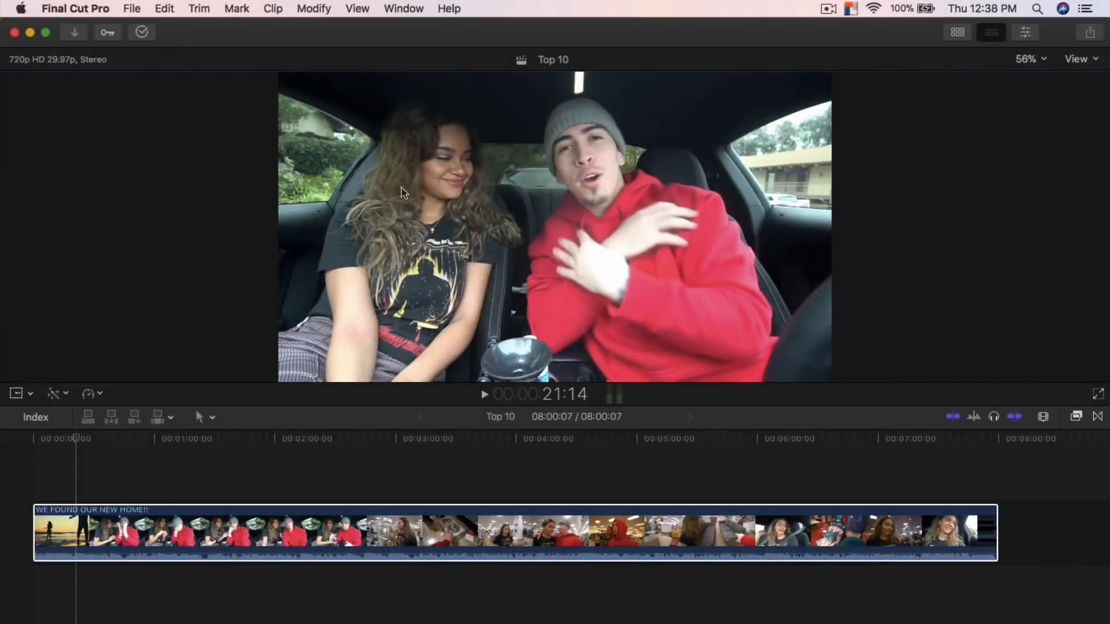
Switch to Final Cut Pro and check its version information
click(86, 9)
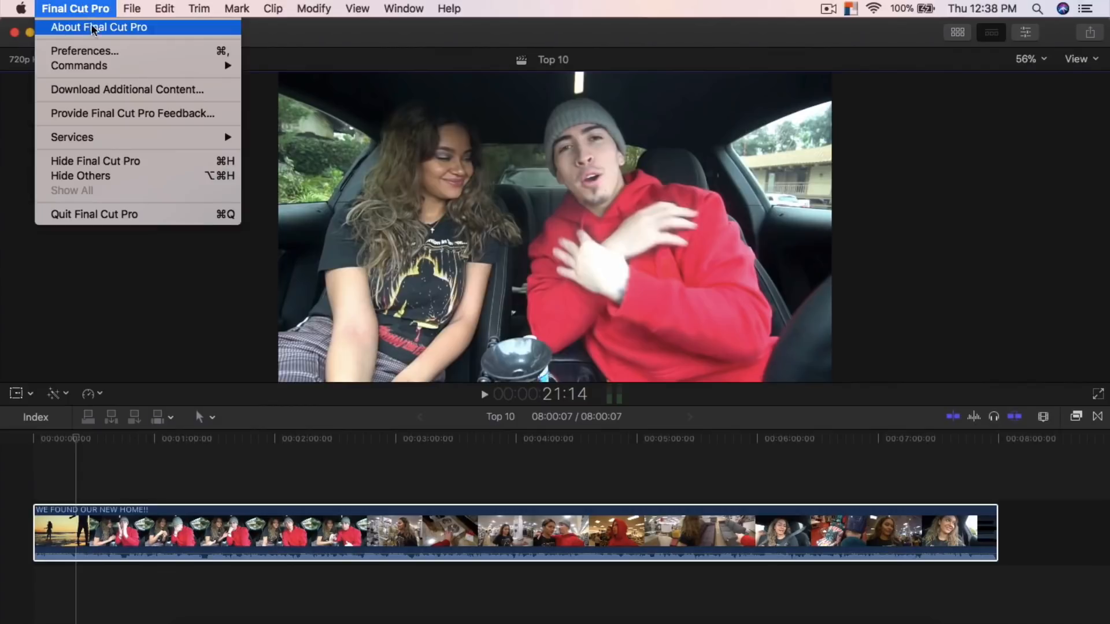
click(92, 27)
drag(519, 188, 516, 130)
click(356, 140)
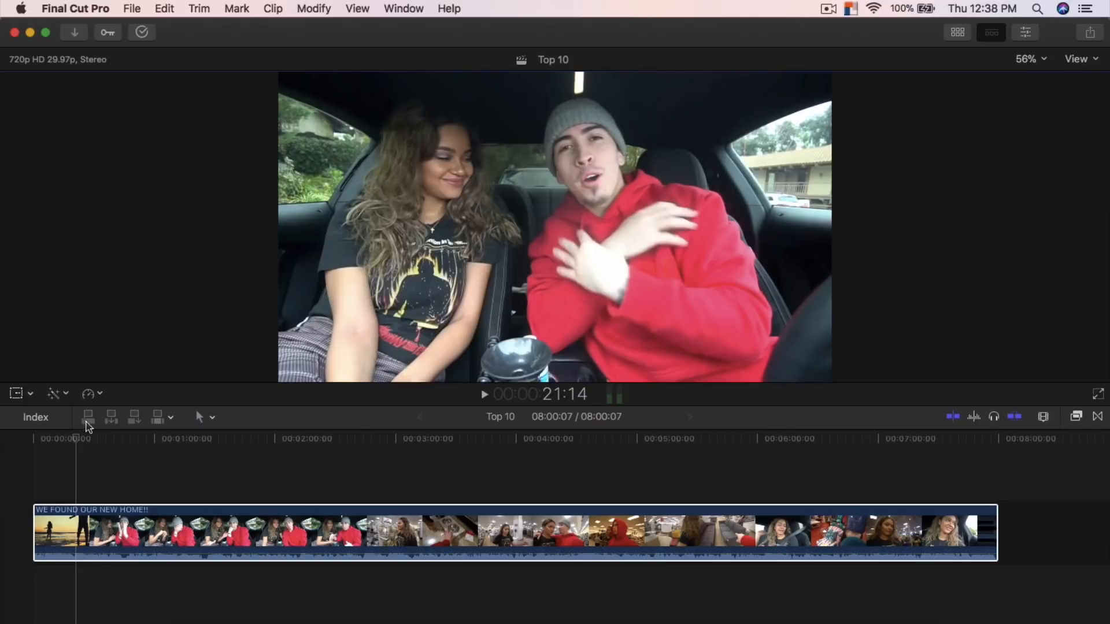
Park the playhead at about 25 seconds in the Top 10 timeline
click(76, 440)
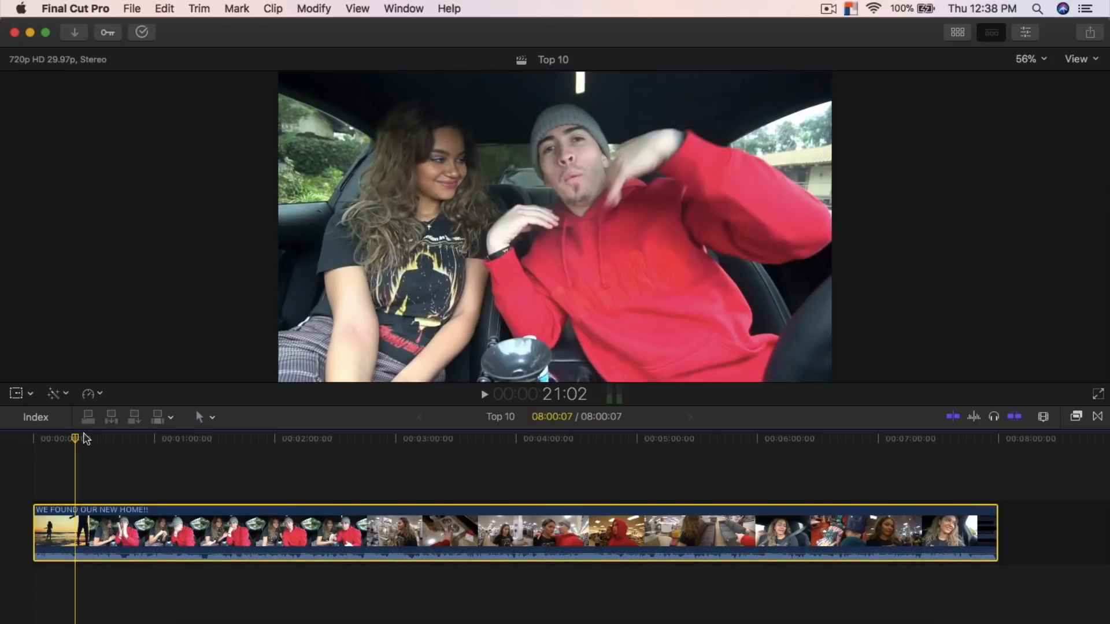
click(85, 438)
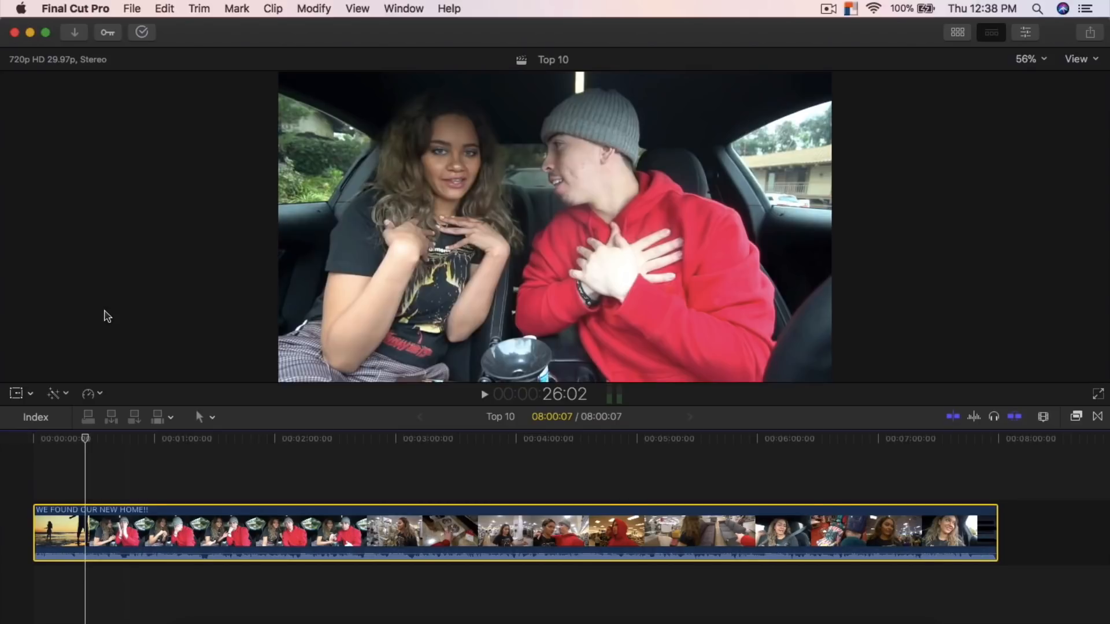
click(85, 438)
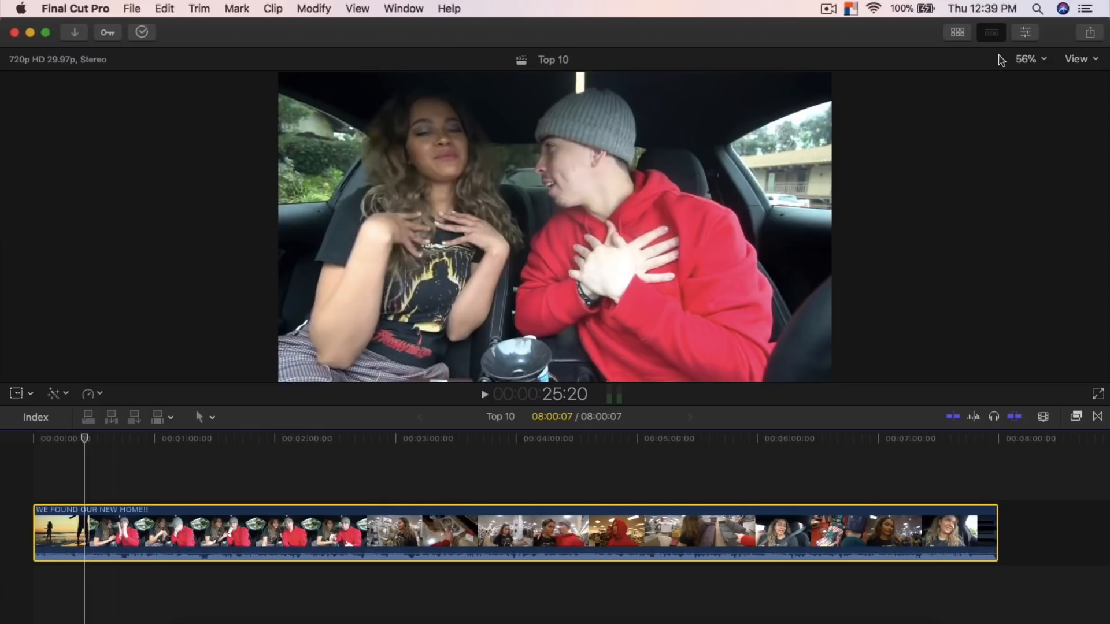
Show the selected clip's color settings and examine the Color Board's master, shadows, midtones and highlights controls
click(1025, 33)
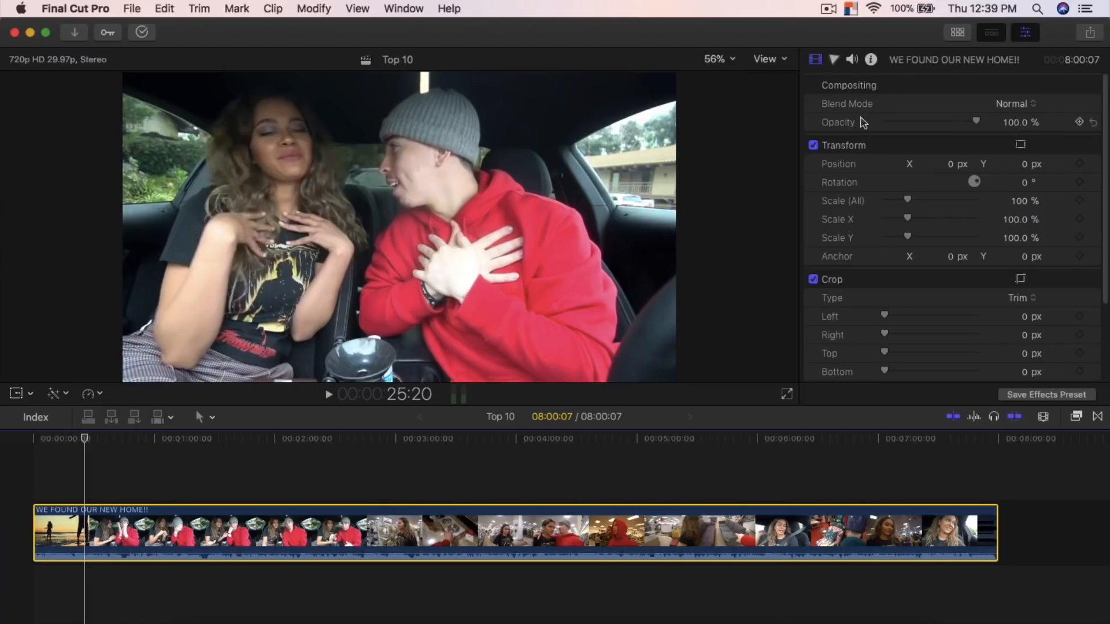
click(833, 60)
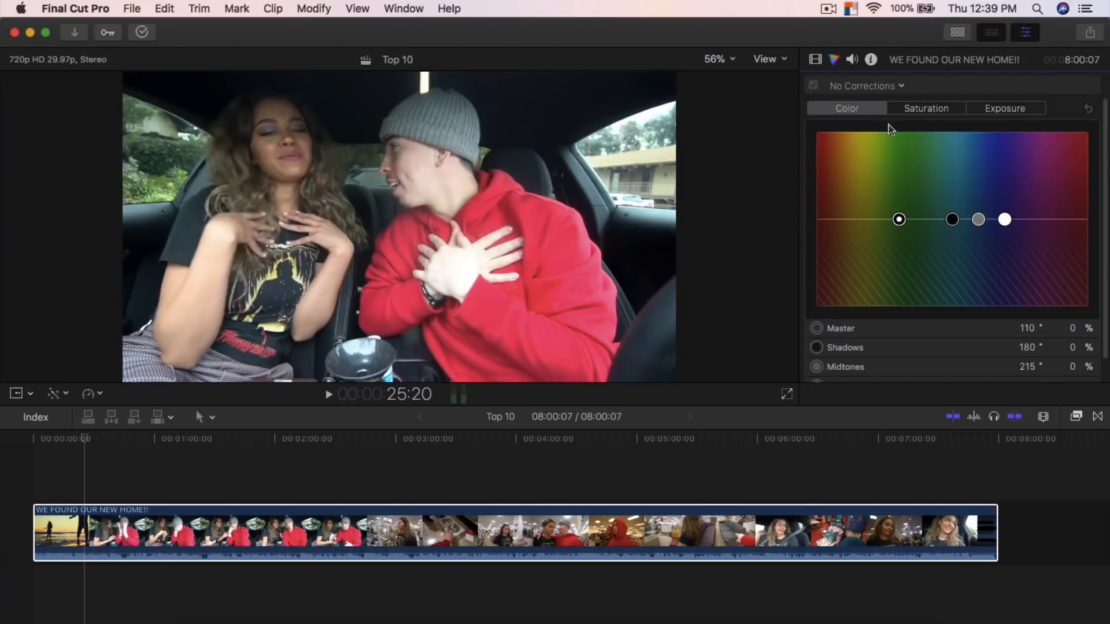
scroll(895, 195, down, 2)
scroll(895, 194, up, 2)
scroll(940, 196, down, 2)
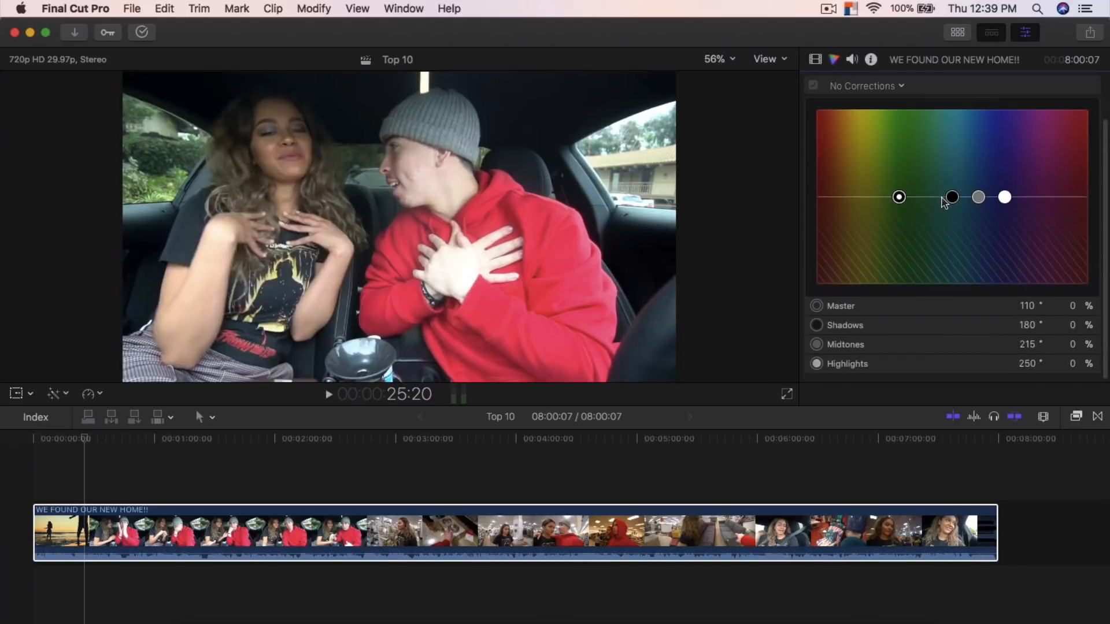
scroll(938, 195, up, 2)
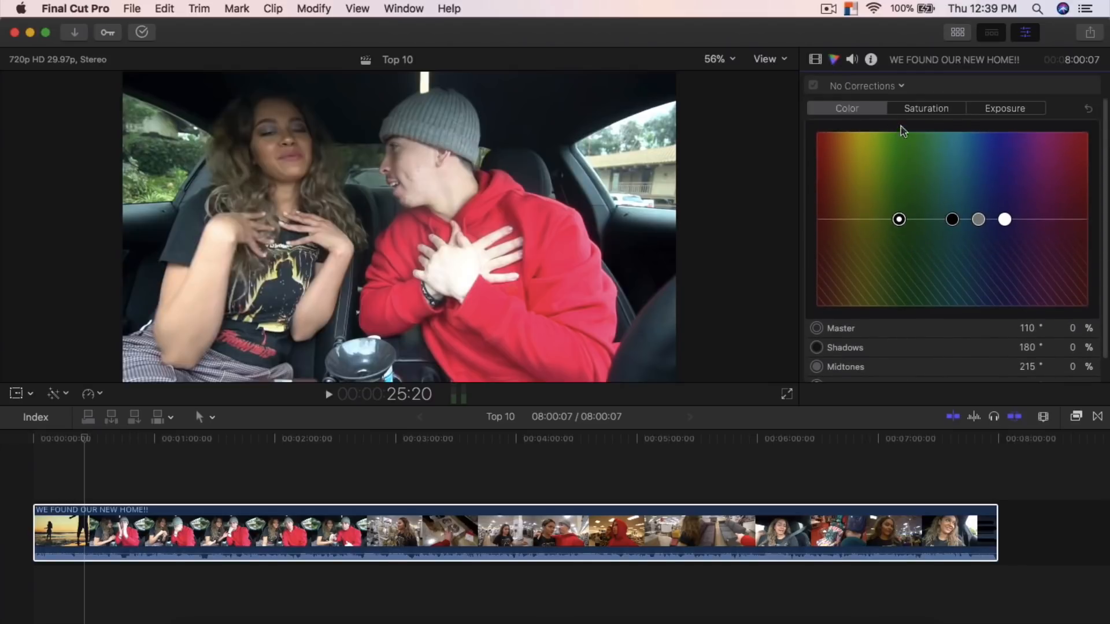
Try lowering the clip's master saturation on the Color Board and undo the change
click(943, 109)
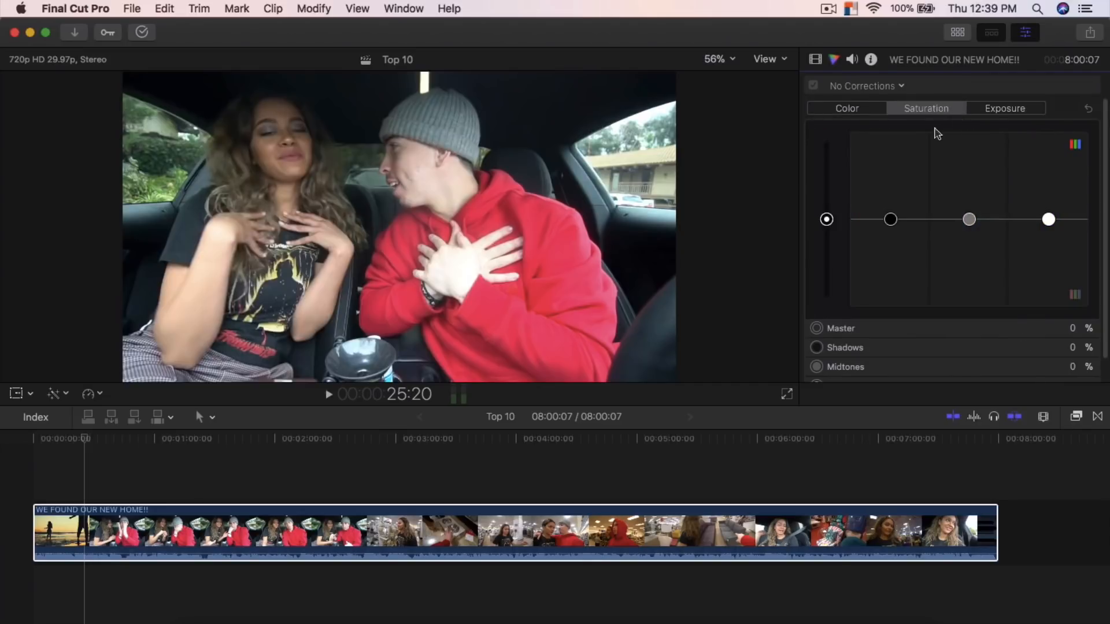
drag(827, 221, 830, 267)
key(super+z)
Try raising the clip's master exposure on the Color Board and undo the change
click(1004, 109)
click(928, 112)
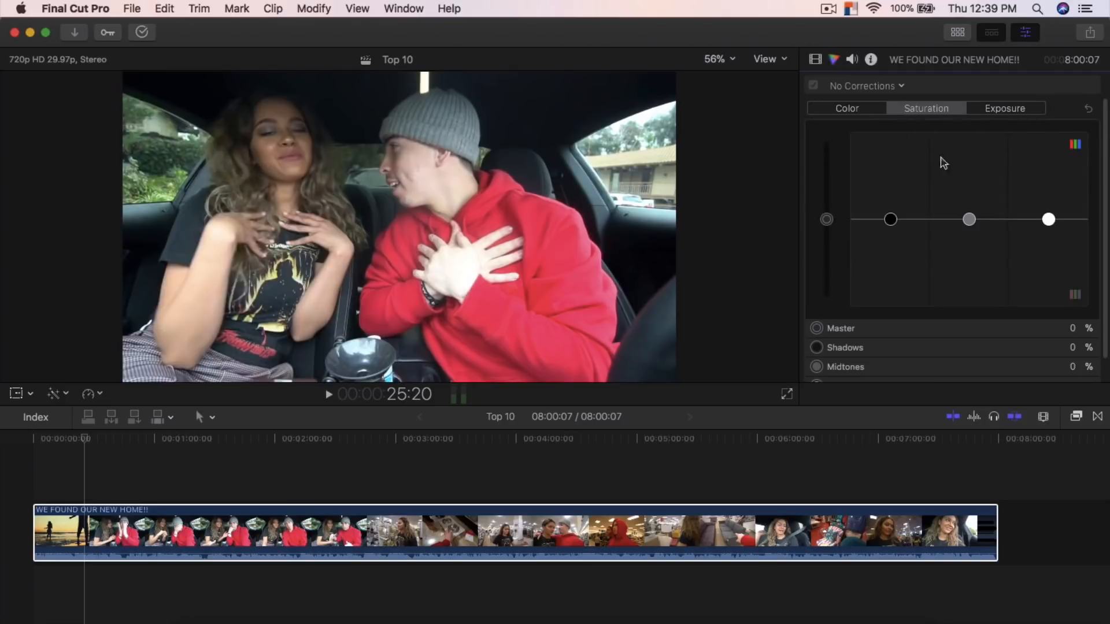
click(1007, 112)
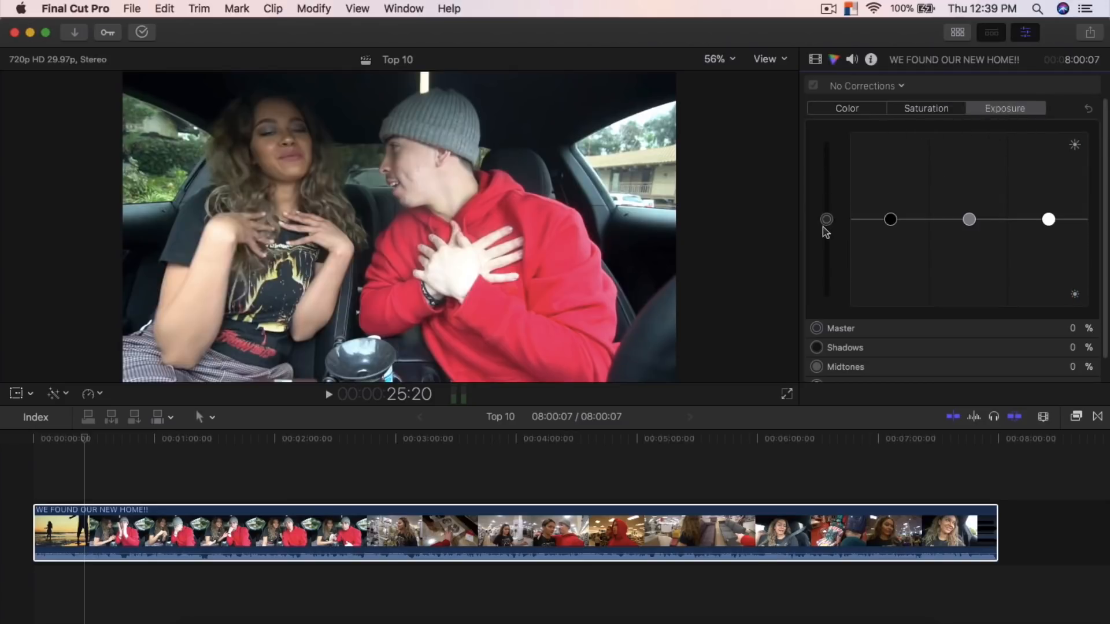
drag(828, 226, 830, 207)
key(super+z)
Add a Color Wheels correction to the clip and look over its Master, Shadows, Highlights and Midtones wheels
click(863, 86)
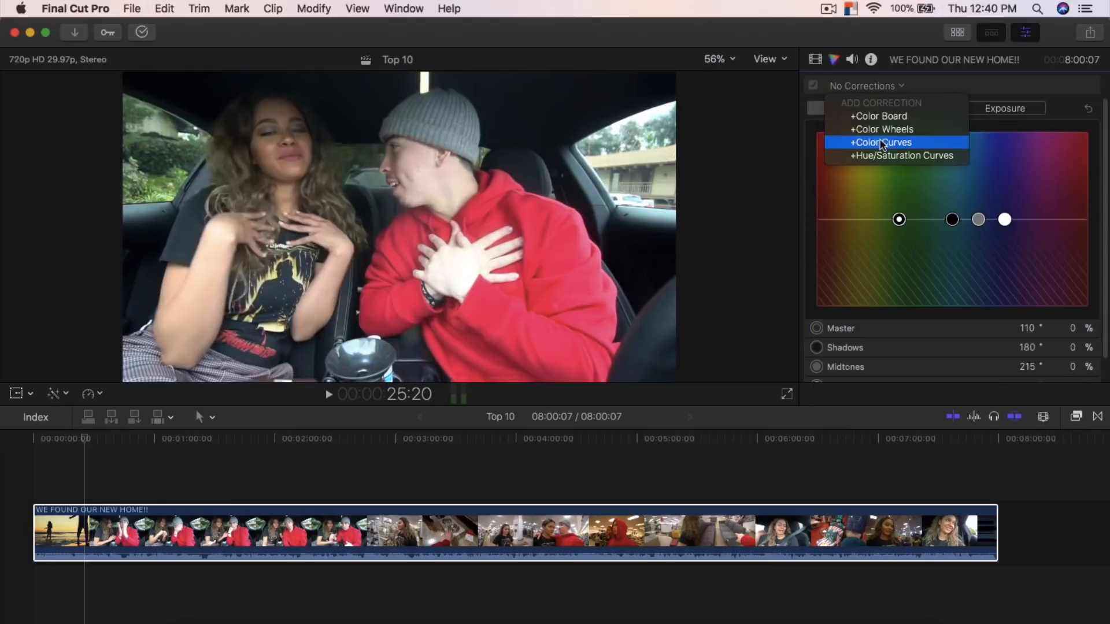
click(880, 129)
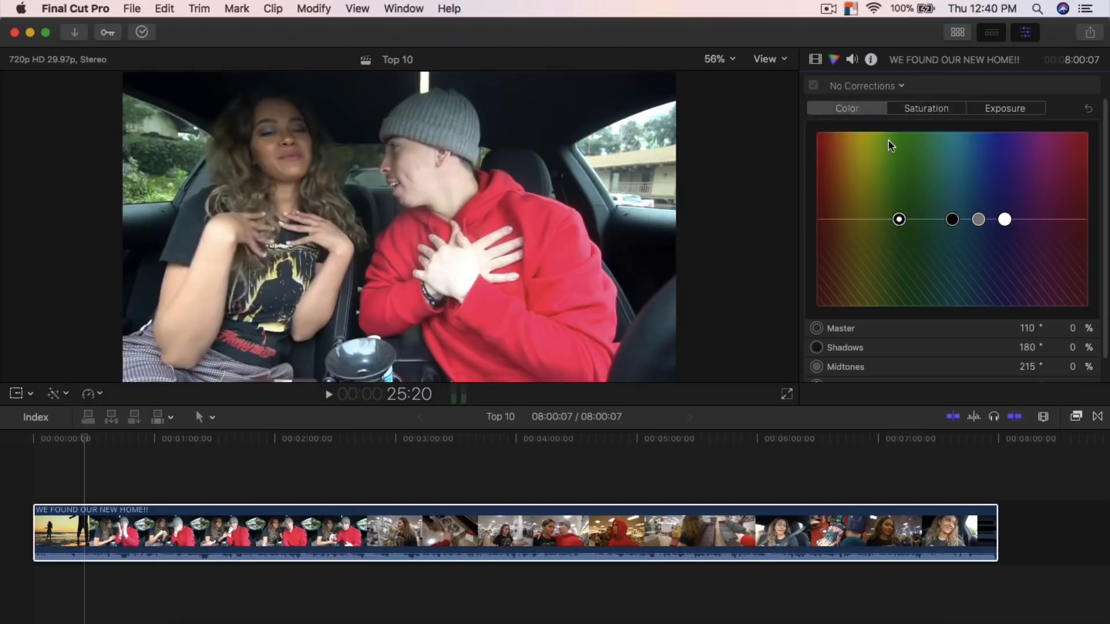
scroll(1027, 197, down, 3)
scroll(1023, 181, up, 3)
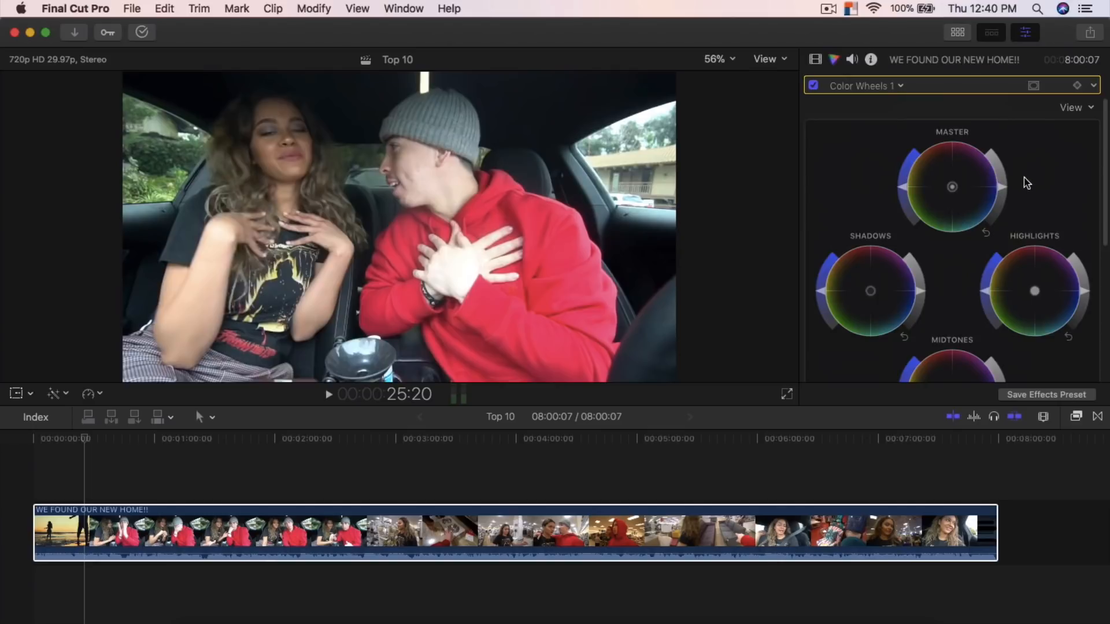
scroll(957, 188, down, 5)
scroll(1003, 185, up, 4)
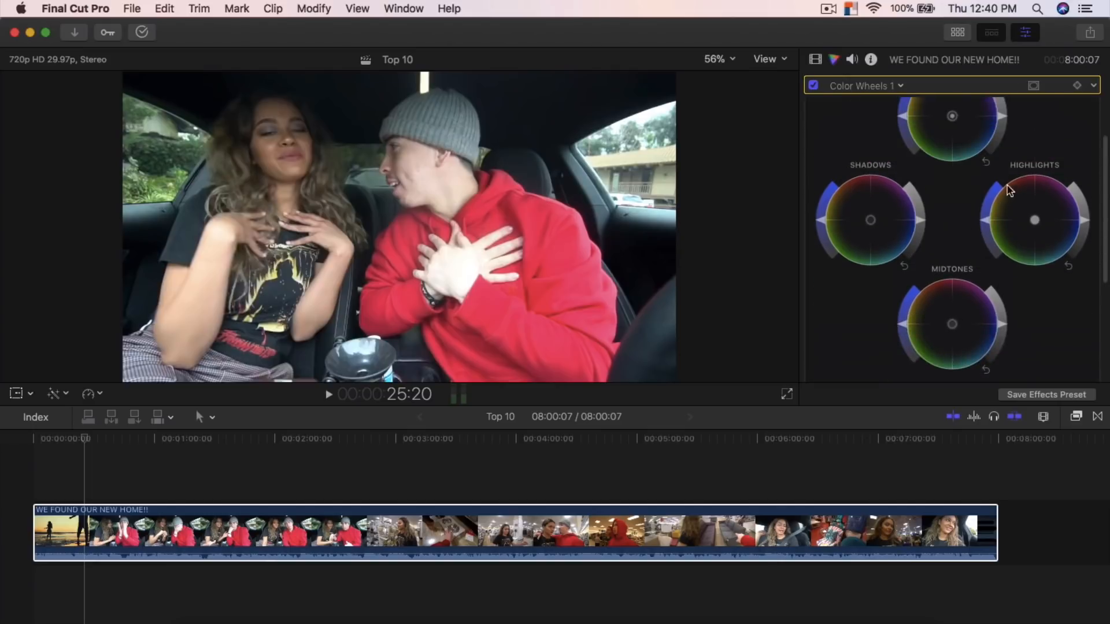
scroll(1024, 158, up, 2)
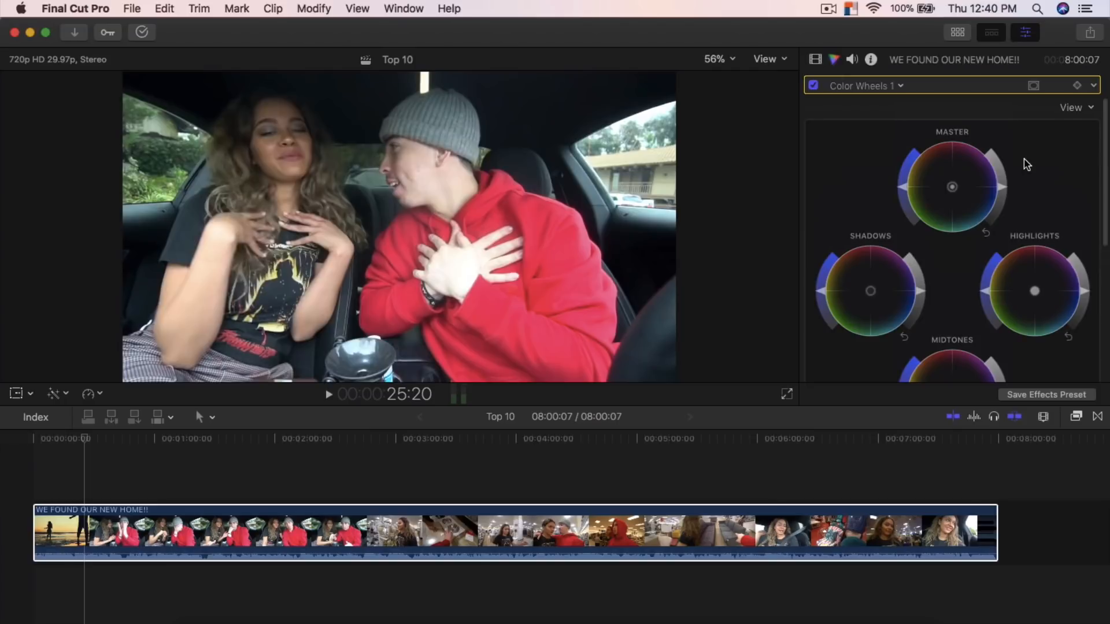
Shift the Shadows wheel slightly toward red and lower the shadows' saturation a little
scroll(1026, 164, down, 3)
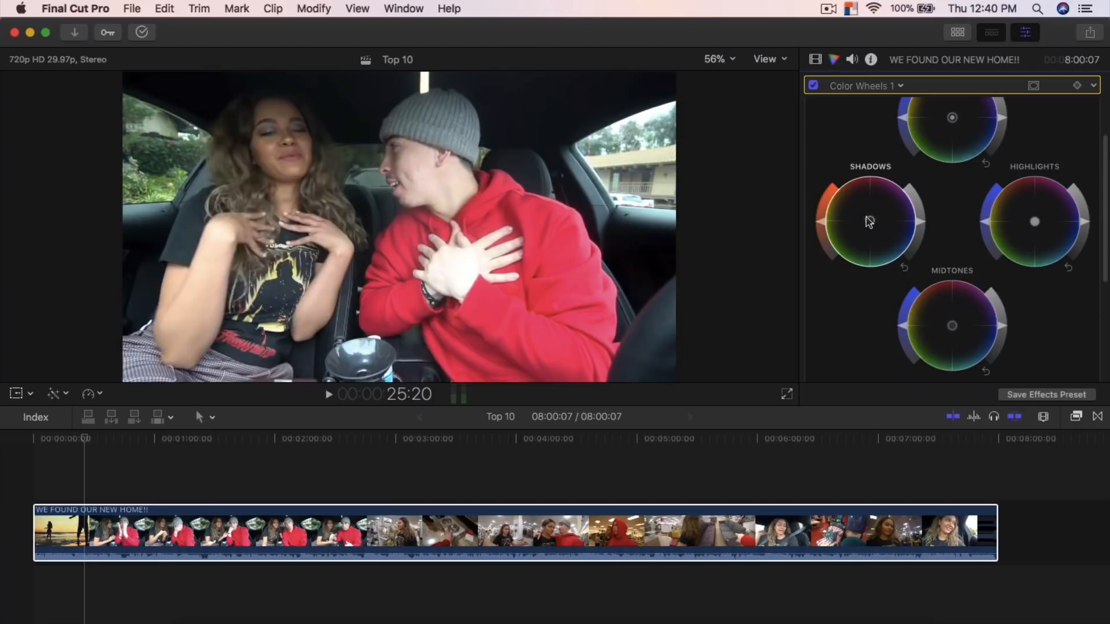
mouse_move(878, 223)
mouse_down()
mouse_move(883, 232)
mouse_move(868, 217)
mouse_up()
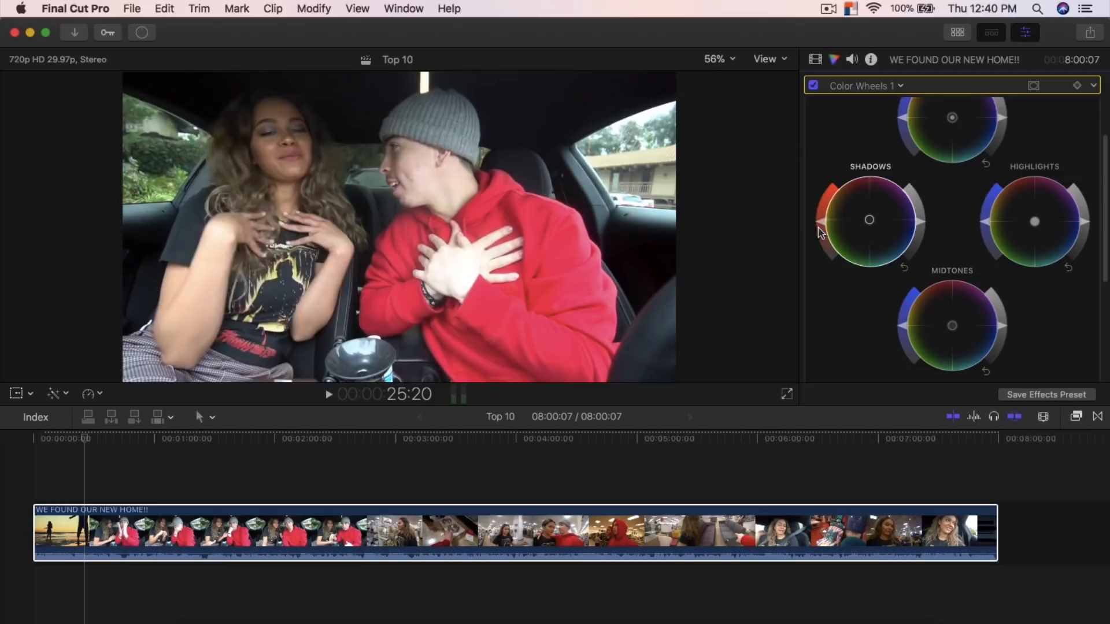
mouse_move(821, 219)
mouse_down()
mouse_move(842, 182)
mouse_move(821, 231)
mouse_up()
Tint the Highlights wheel slightly toward magenta, raise its saturation a little and lower the highlights' brightness
drag(1035, 221, 1041, 192)
drag(988, 237, 996, 214)
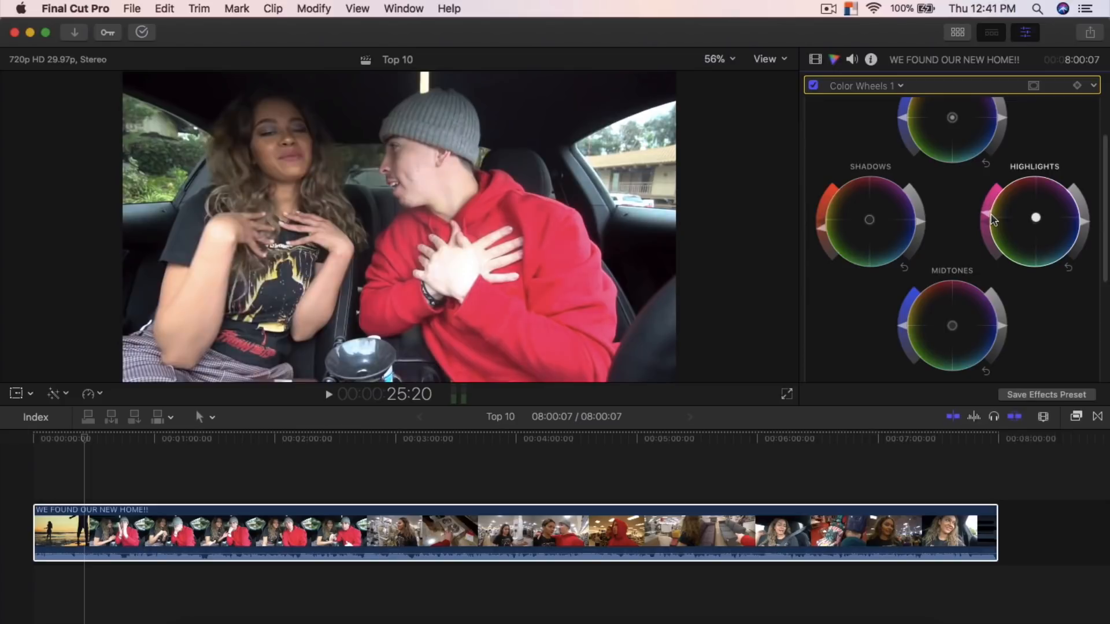
mouse_move(1085, 224)
mouse_down()
mouse_move(1086, 209)
mouse_move(1089, 239)
mouse_up()
Shift the Midtones wheel slightly toward blue
scroll(945, 265, down, 3)
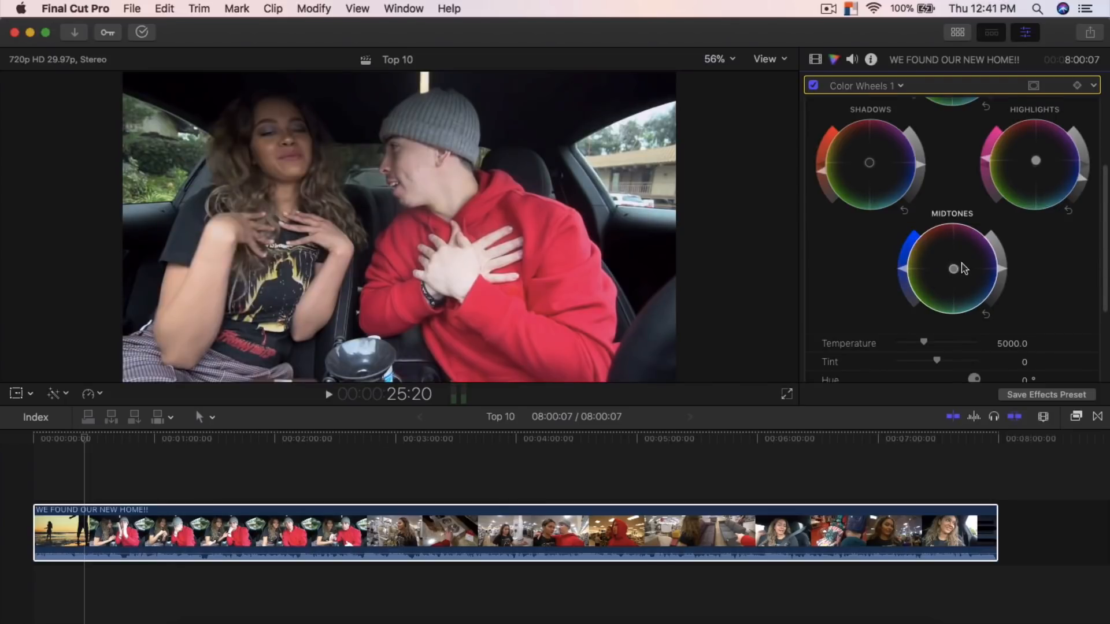
scroll(951, 220, up, 1)
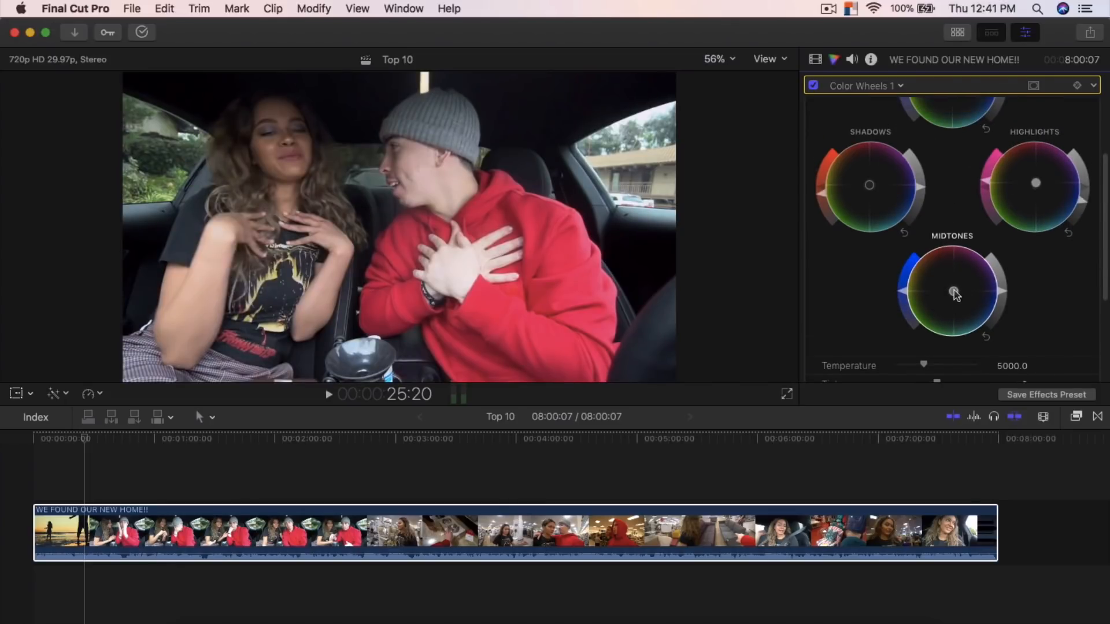
drag(953, 292, 954, 290)
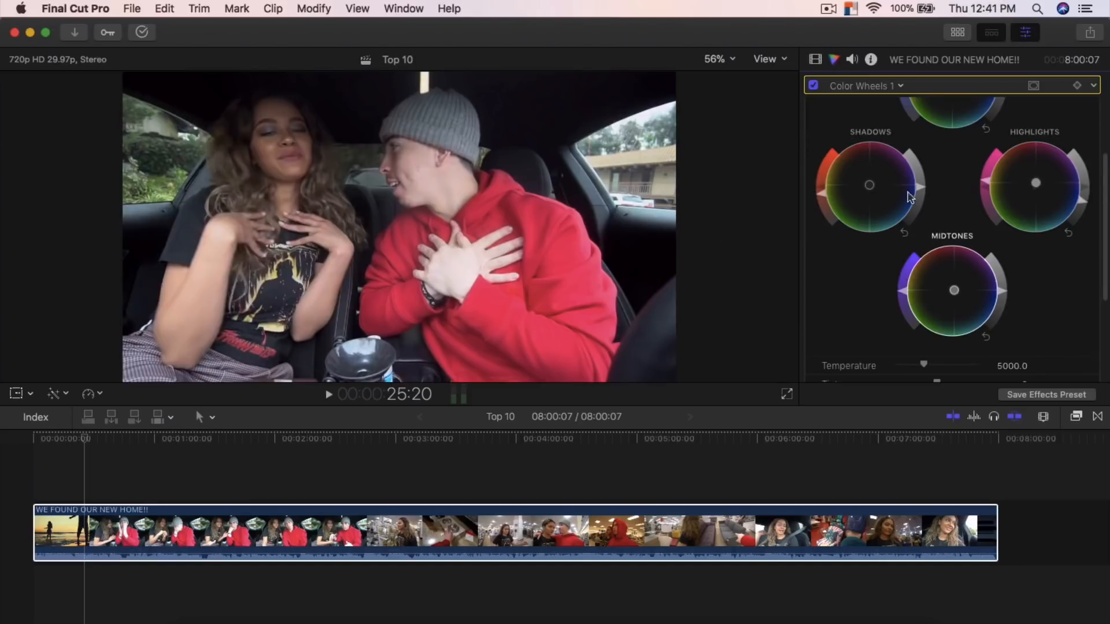
mouse_move(961, 289)
mouse_down()
mouse_move(931, 280)
mouse_move(965, 302)
mouse_up()
Raise the Temperature of the Color Wheels correction slightly
scroll(1045, 313, down, 1)
scroll(1045, 313, down, 5)
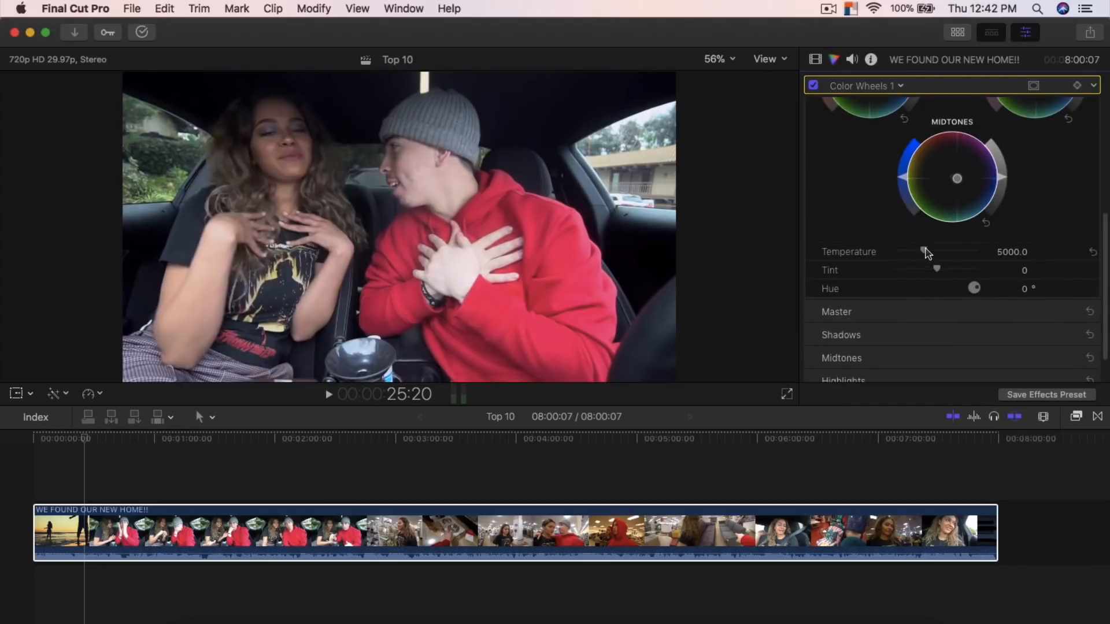
mouse_move(924, 252)
mouse_down()
mouse_move(907, 253)
mouse_move(933, 254)
mouse_up()
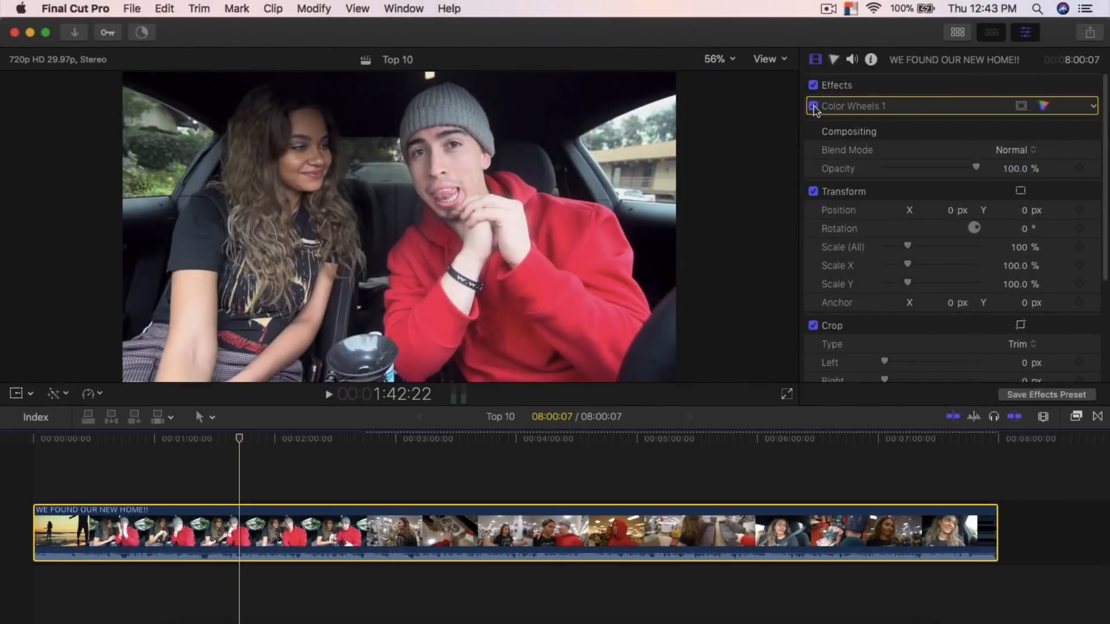
Compare the clip with and without the Color Wheels 1 correction and leave the correction disabled
click(814, 106)
click(814, 106)
click(813, 107)
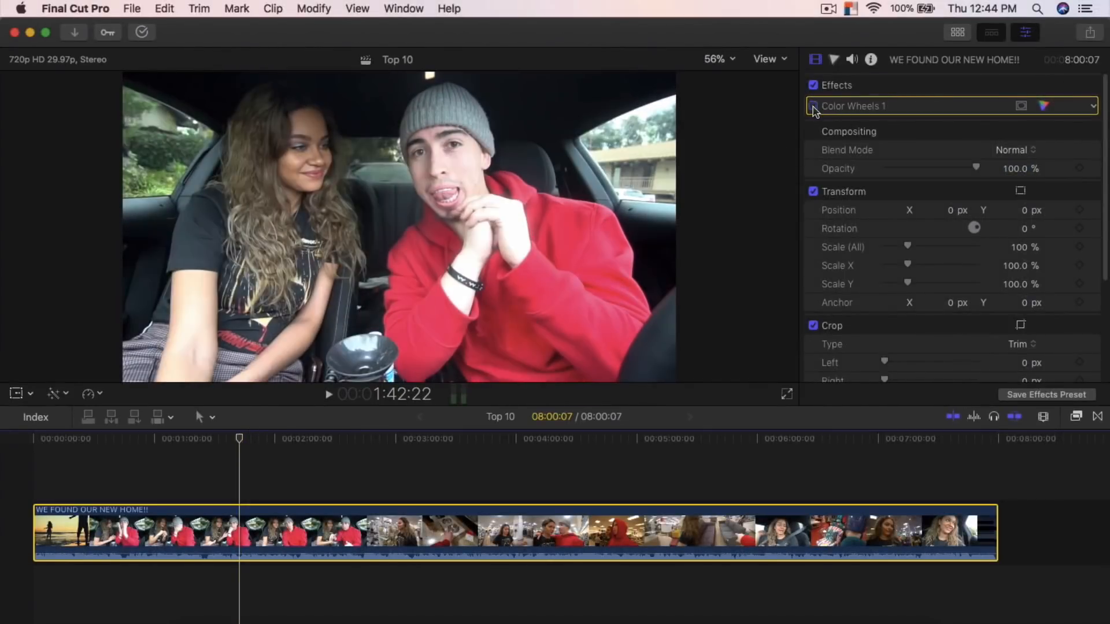
click(814, 107)
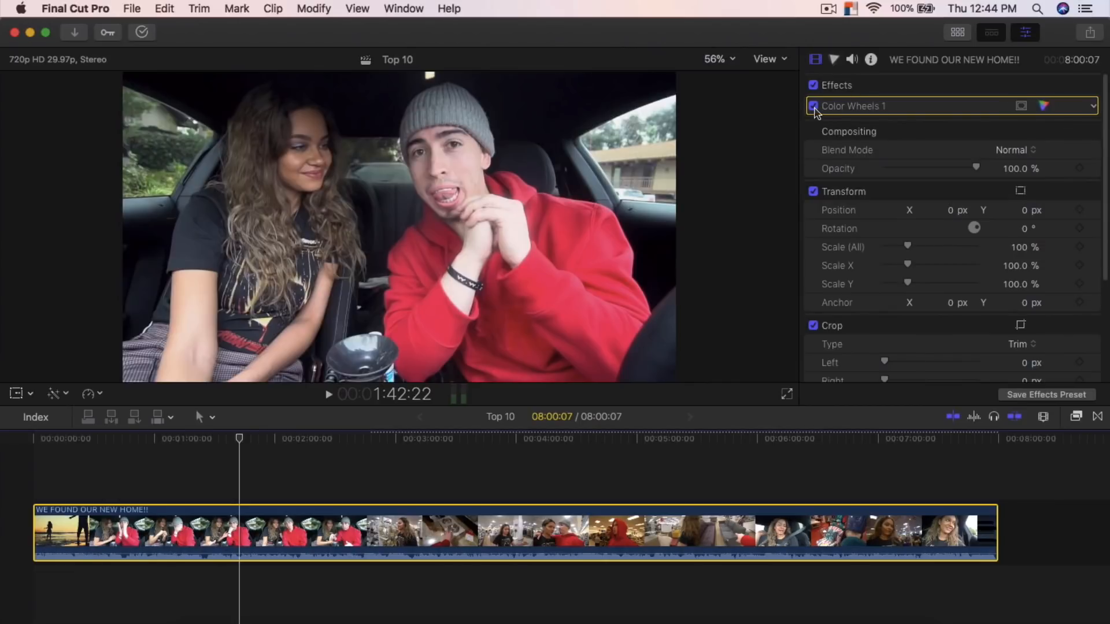
click(814, 106)
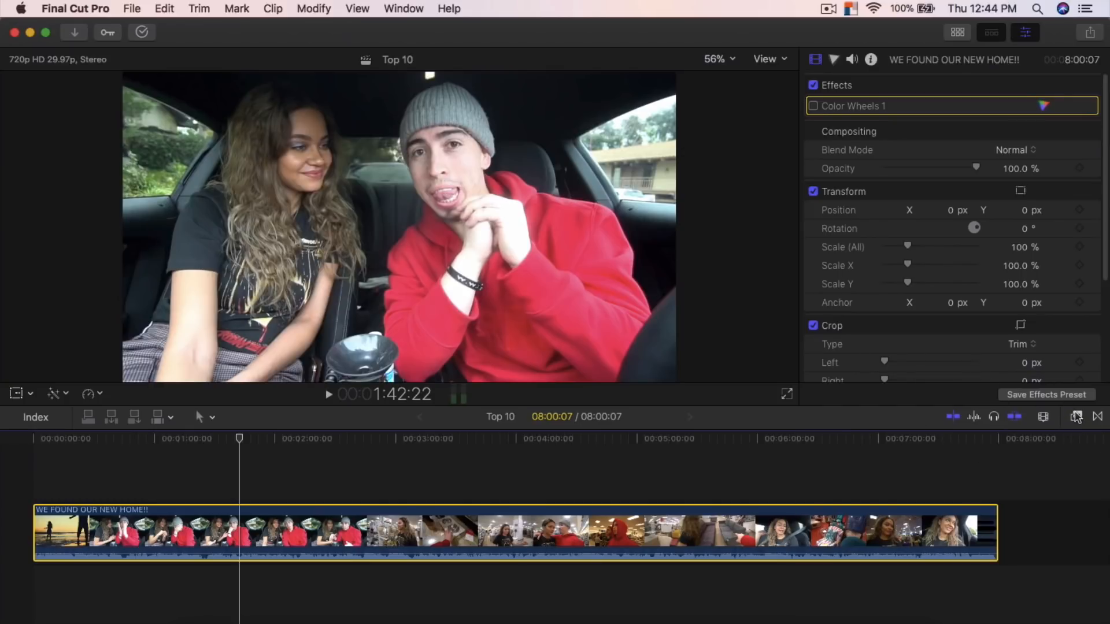
Search the installed effects for "lut" and apply the Custom LUT effect to the clip
click(1076, 417)
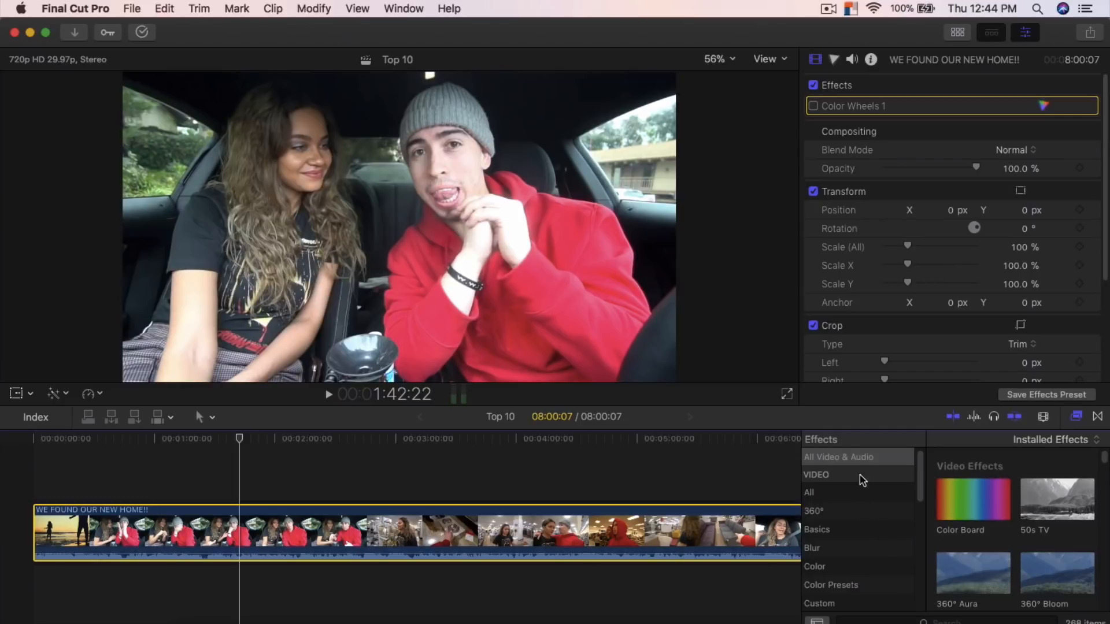
click(939, 619)
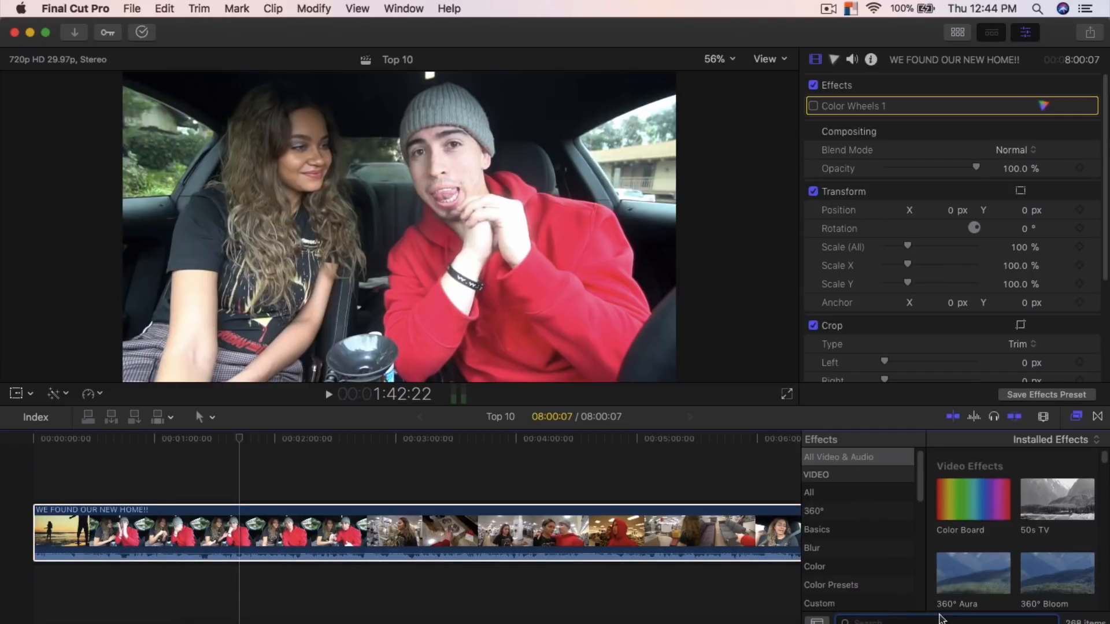
text(lut)
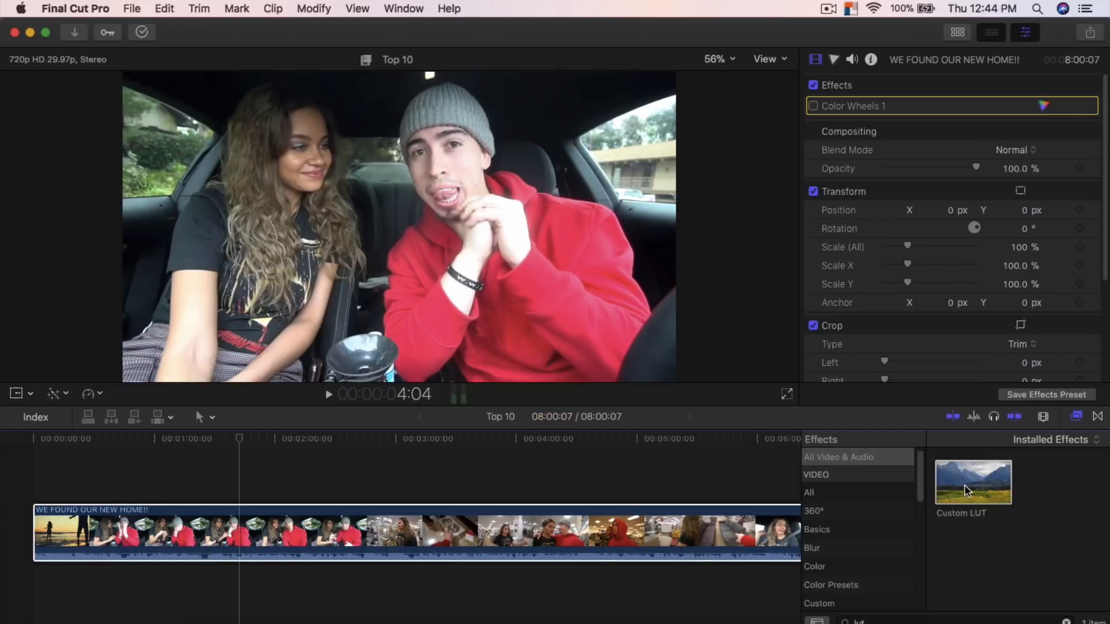
drag(964, 485, 717, 523)
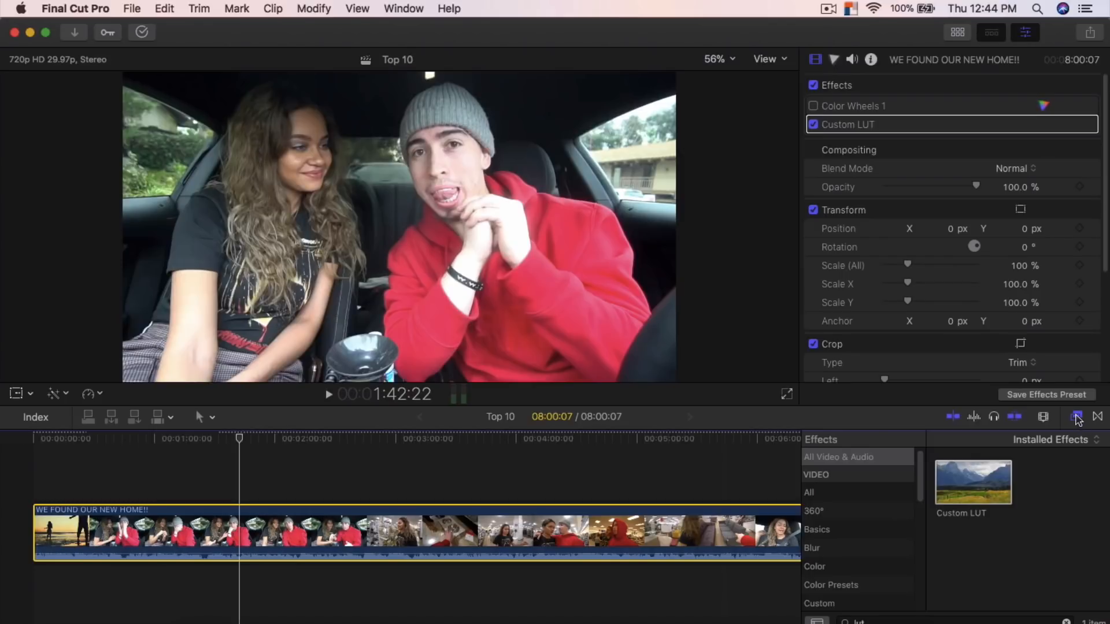
click(1042, 417)
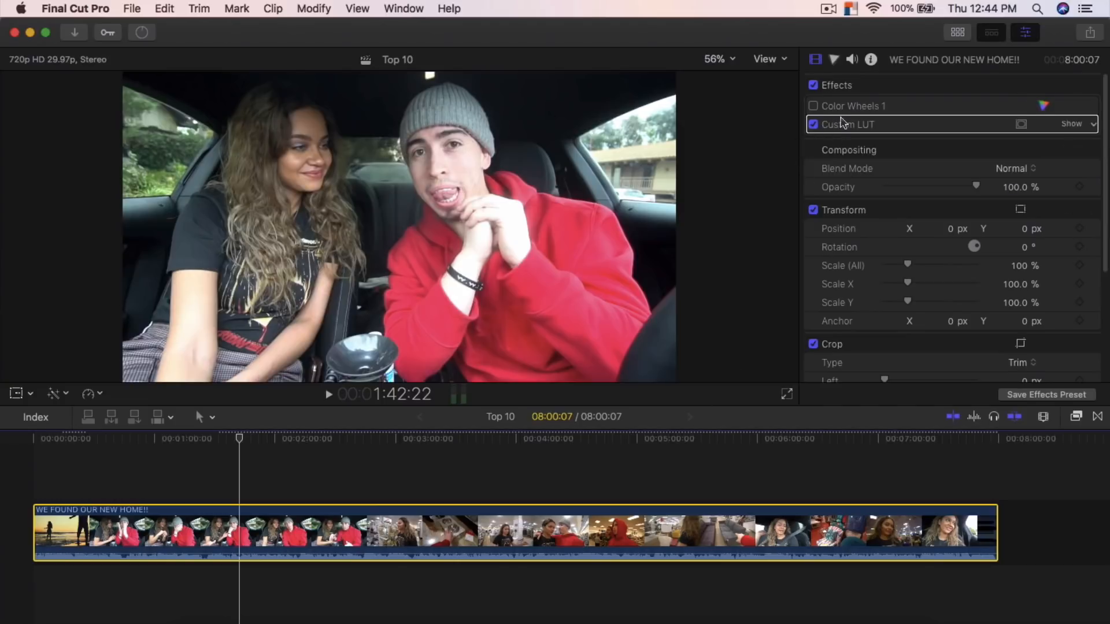
Load the W-ARAPAHO-33-STD LUT into the clip's Custom LUT effect
click(1073, 124)
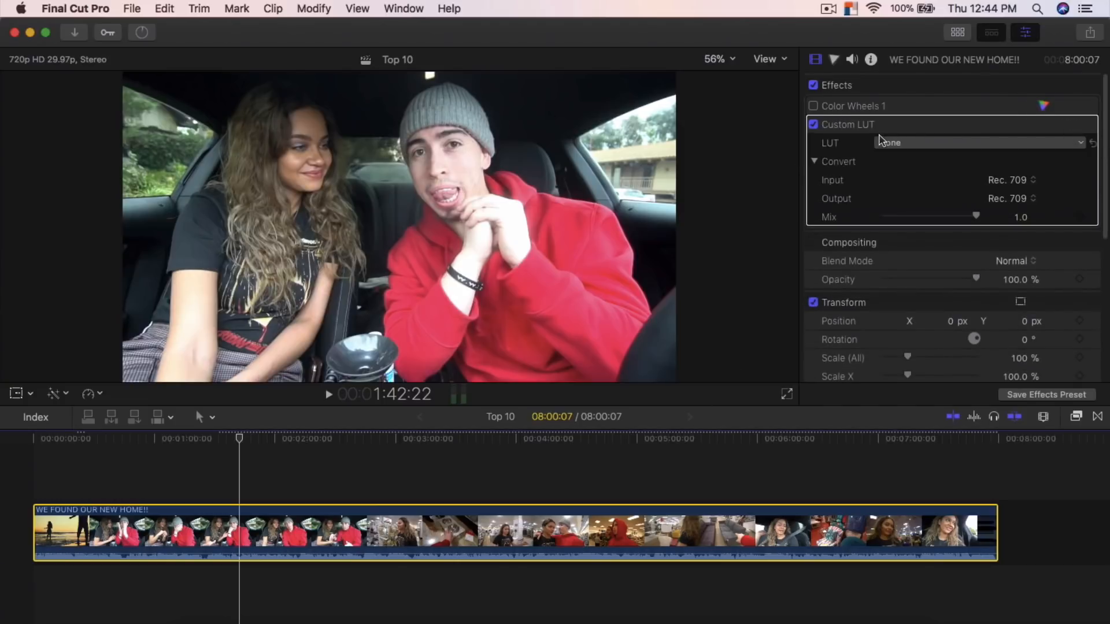
click(813, 124)
click(814, 125)
click(931, 143)
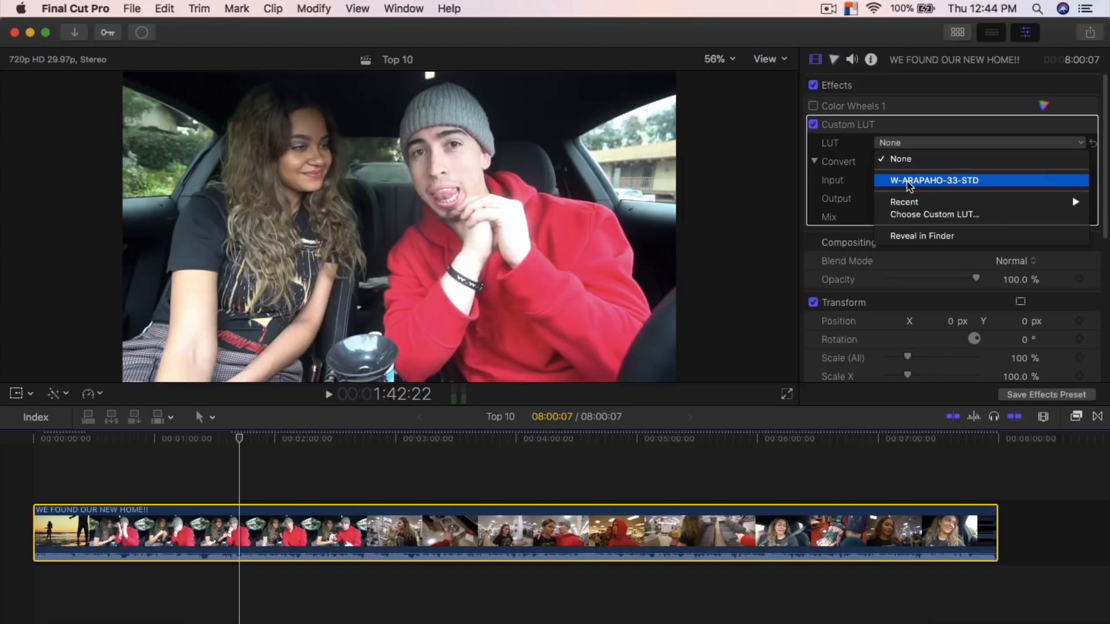
click(915, 219)
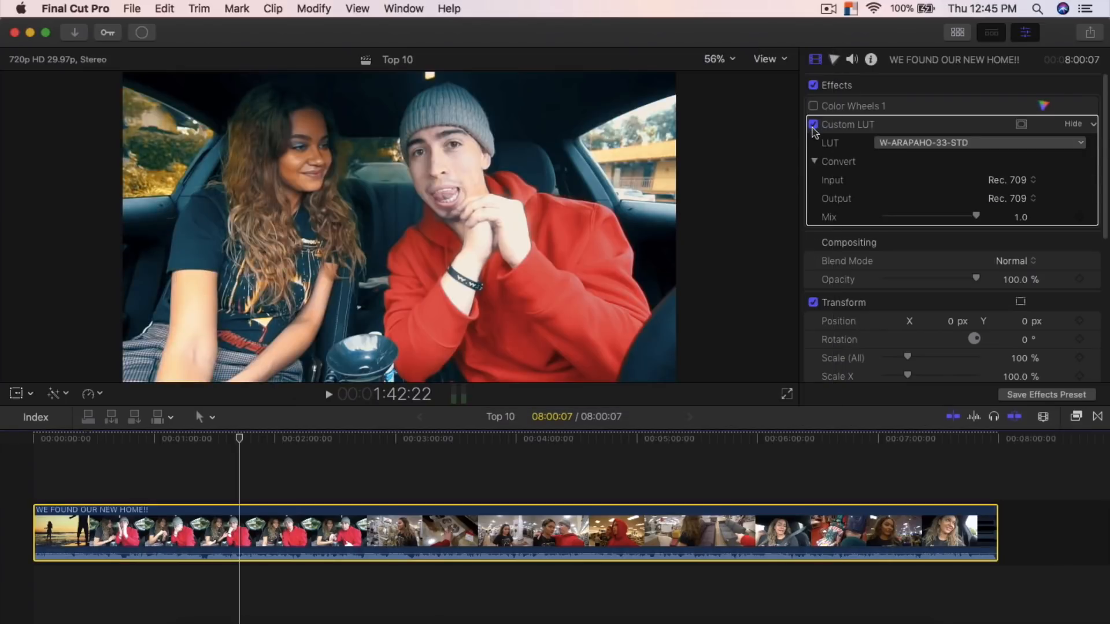
Compare the clip with and without the Custom LUT, keep it enabled and reduce its Mix to 0.52
click(813, 125)
click(814, 125)
click(814, 125)
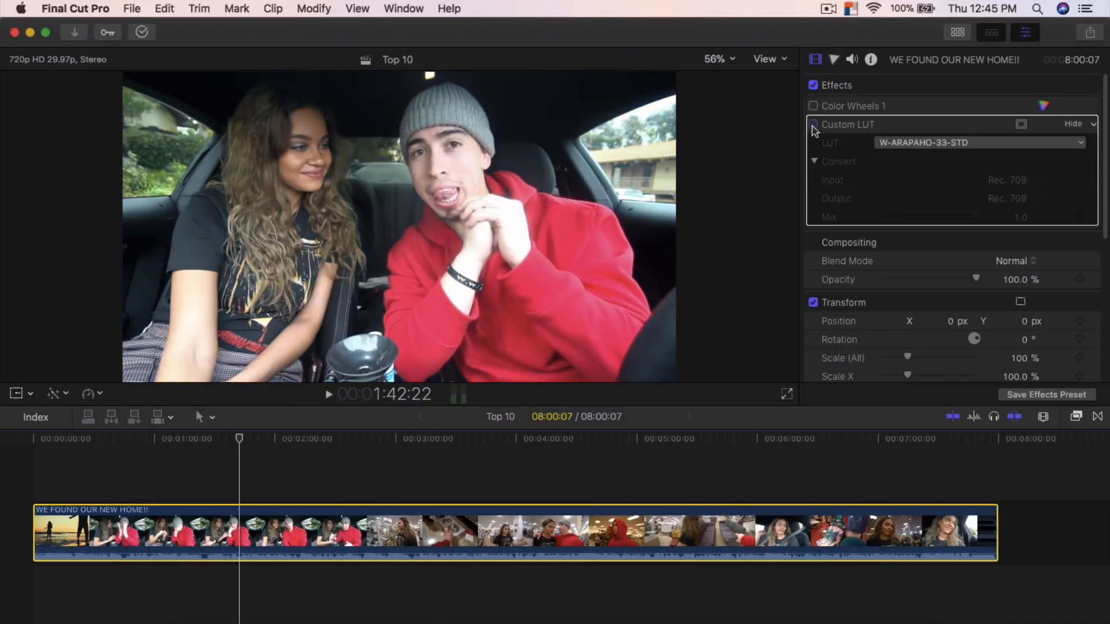
click(813, 125)
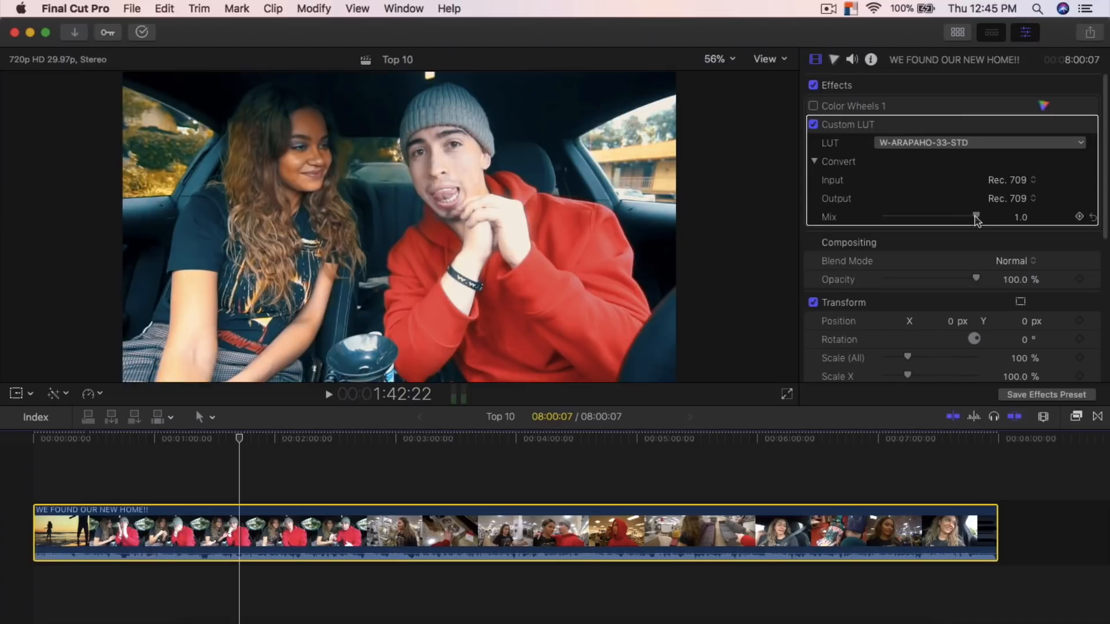
drag(976, 217, 940, 215)
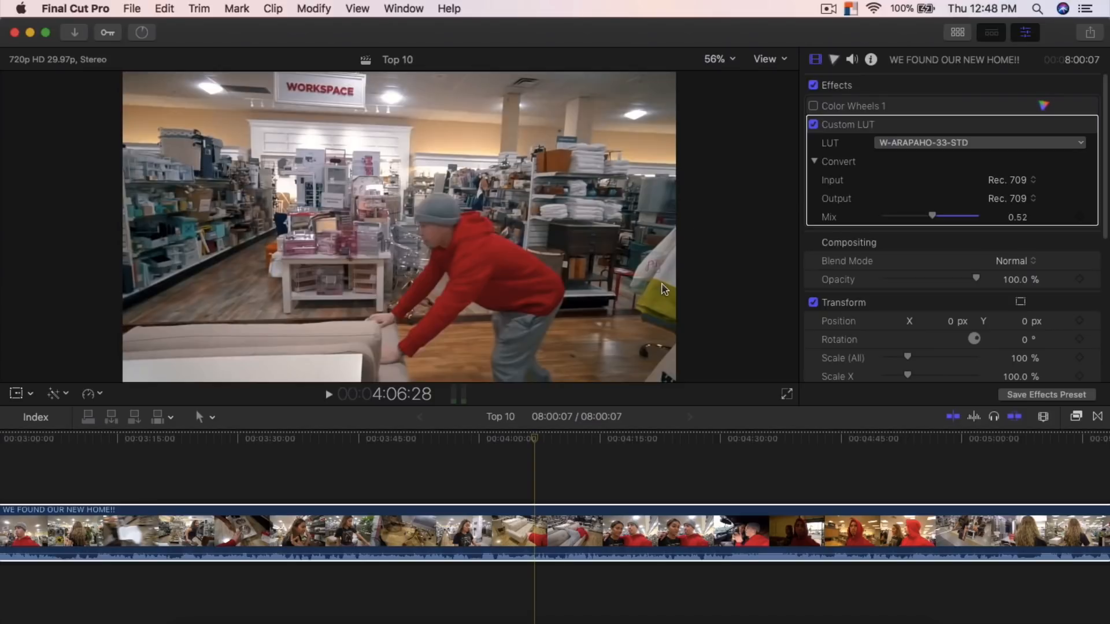
Split the vlog clip at 4:06:26, just before the man in the red hoodie jumps over the couch
click(538, 511)
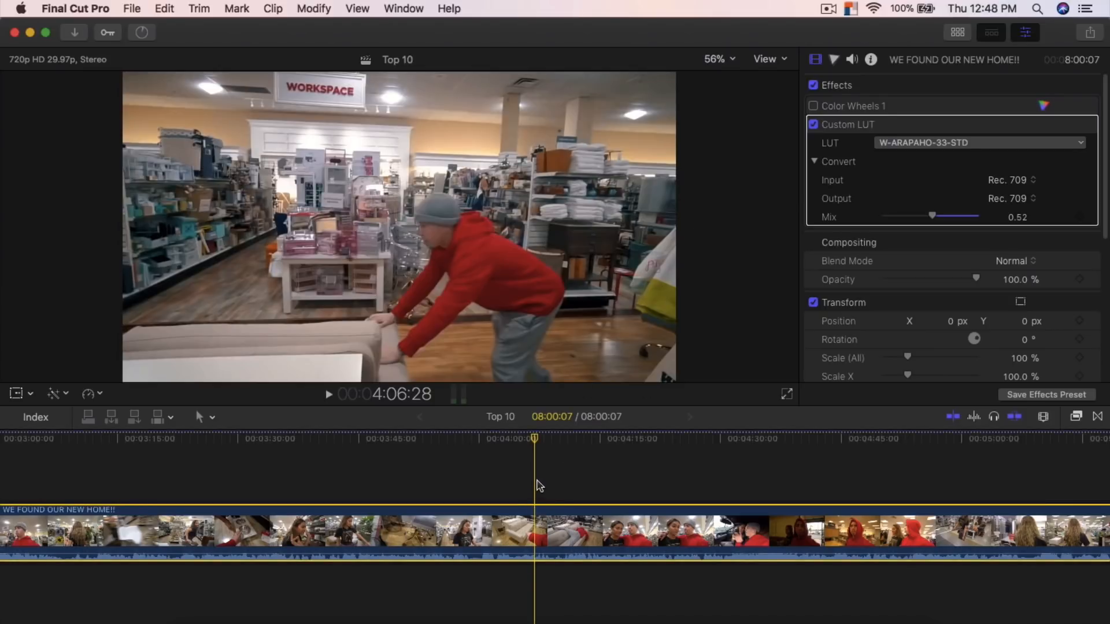
click(533, 436)
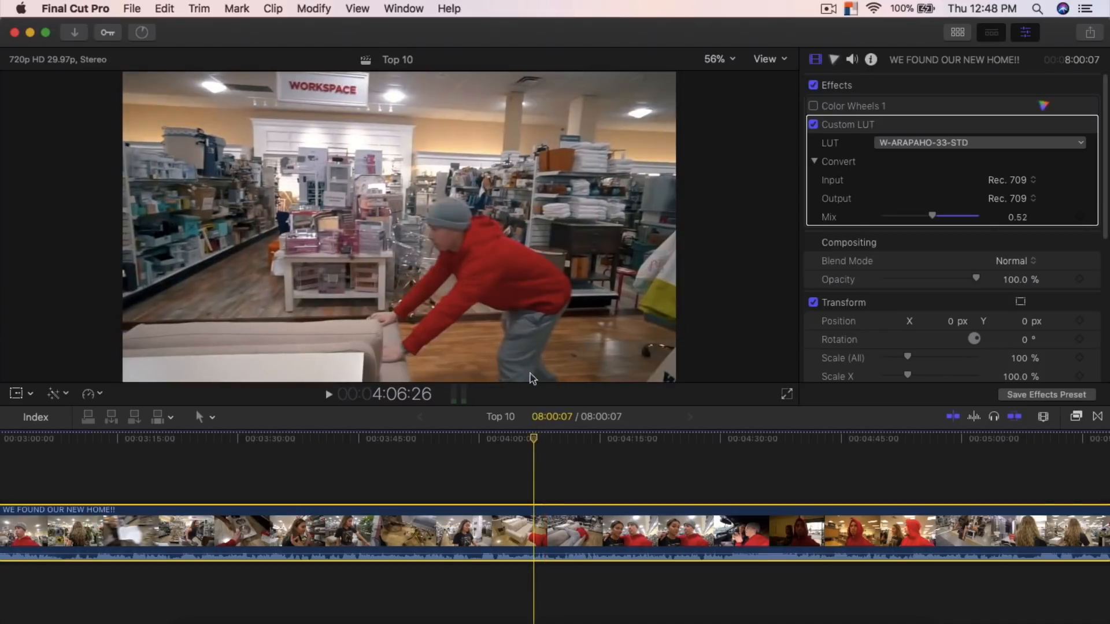
key(b)
click(534, 519)
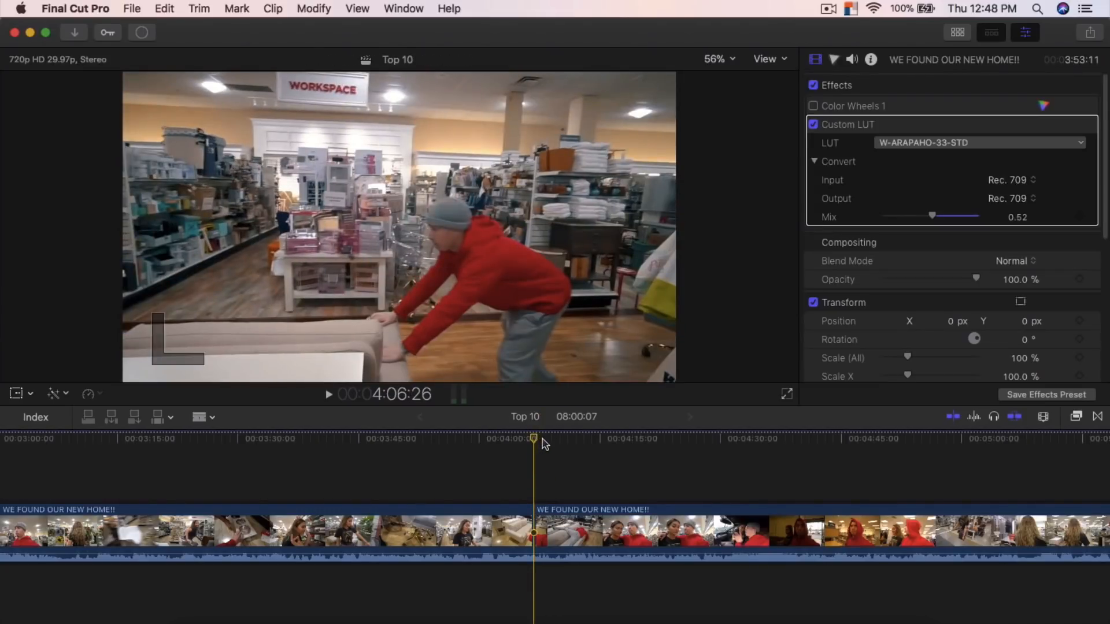
Split the clip again at 4:07:25, in the middle of the couch jump
key(super+equal)
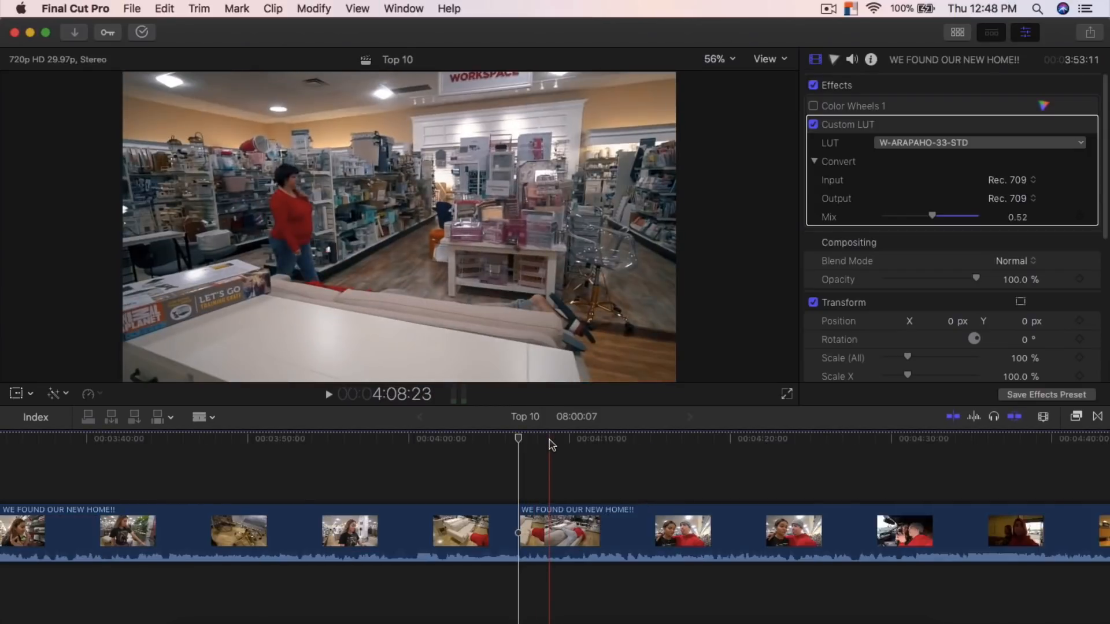
key(super+equal)
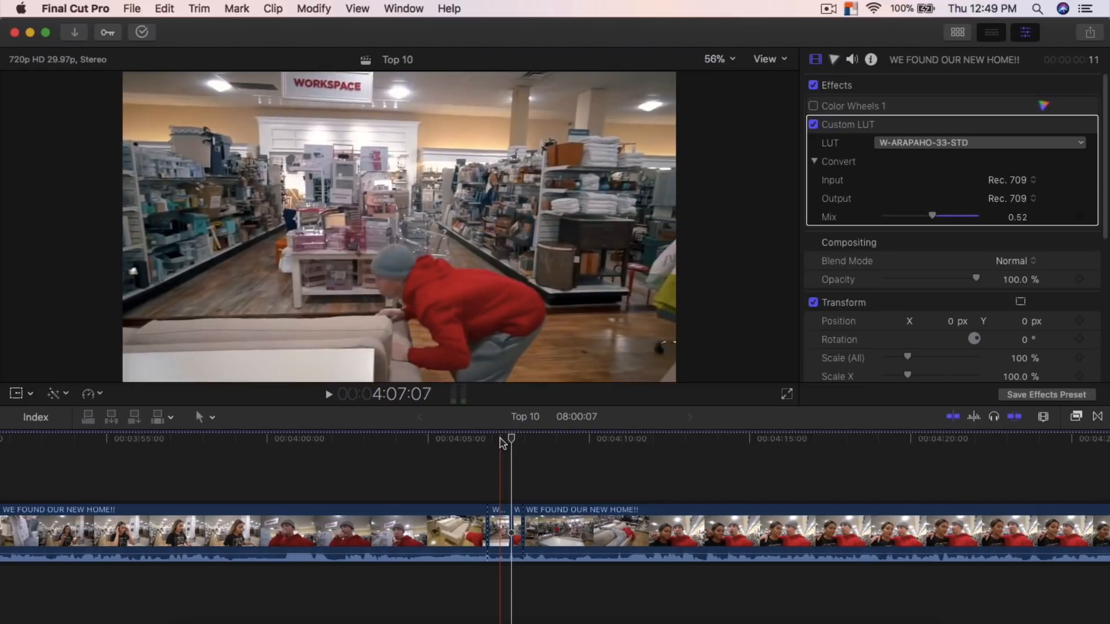
click(488, 437)
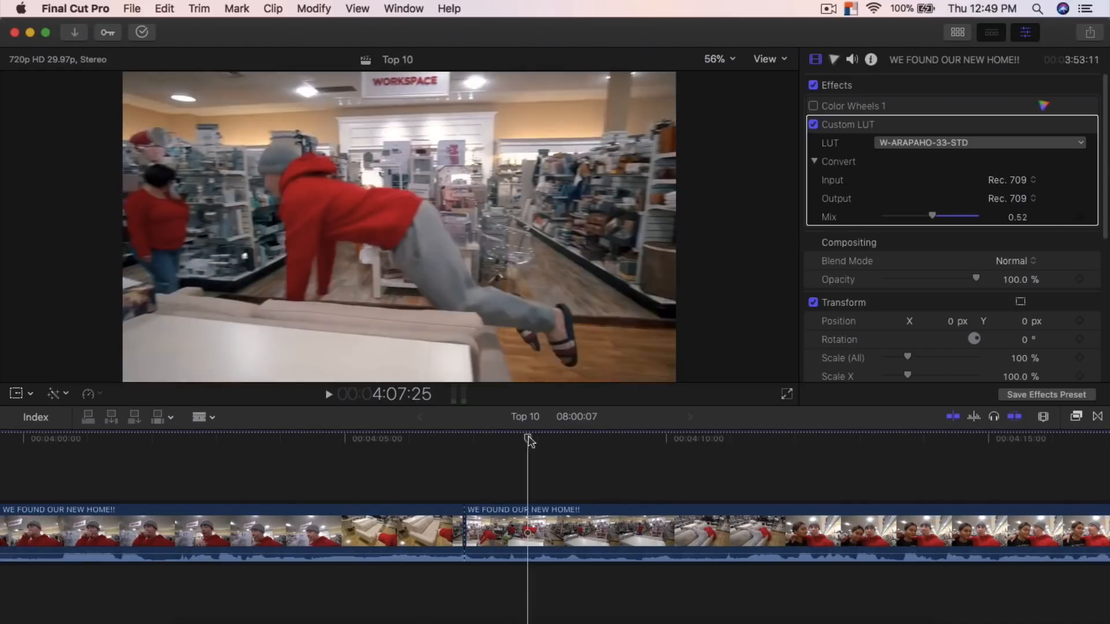
key(b)
click(528, 514)
Slow the short couch jump segment between the two cuts to 50% and play it back
key(a)
click(497, 526)
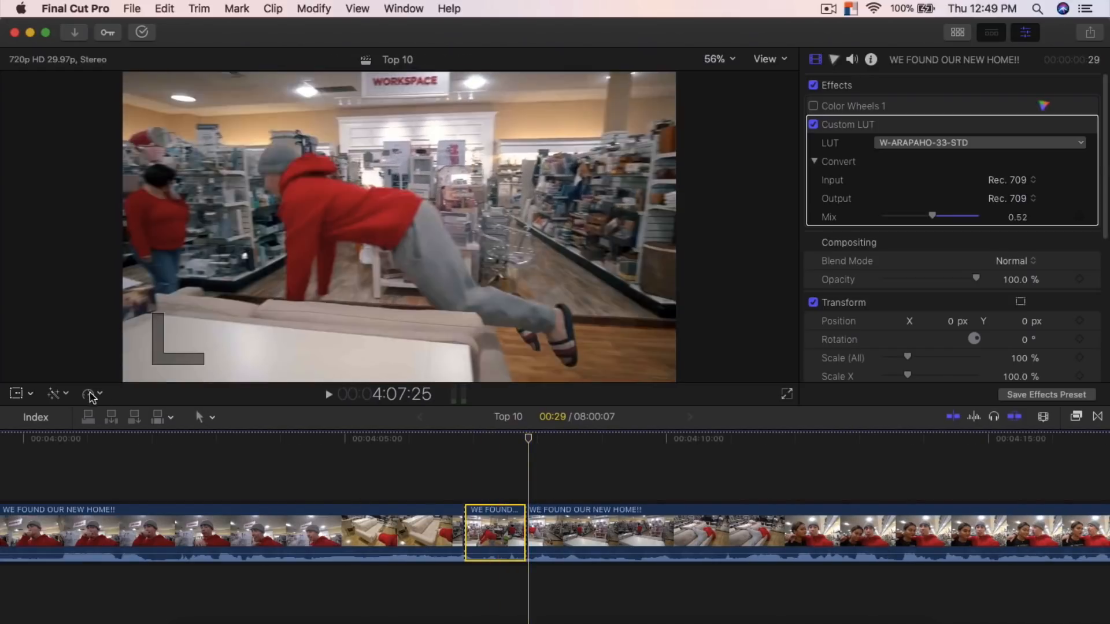
click(91, 393)
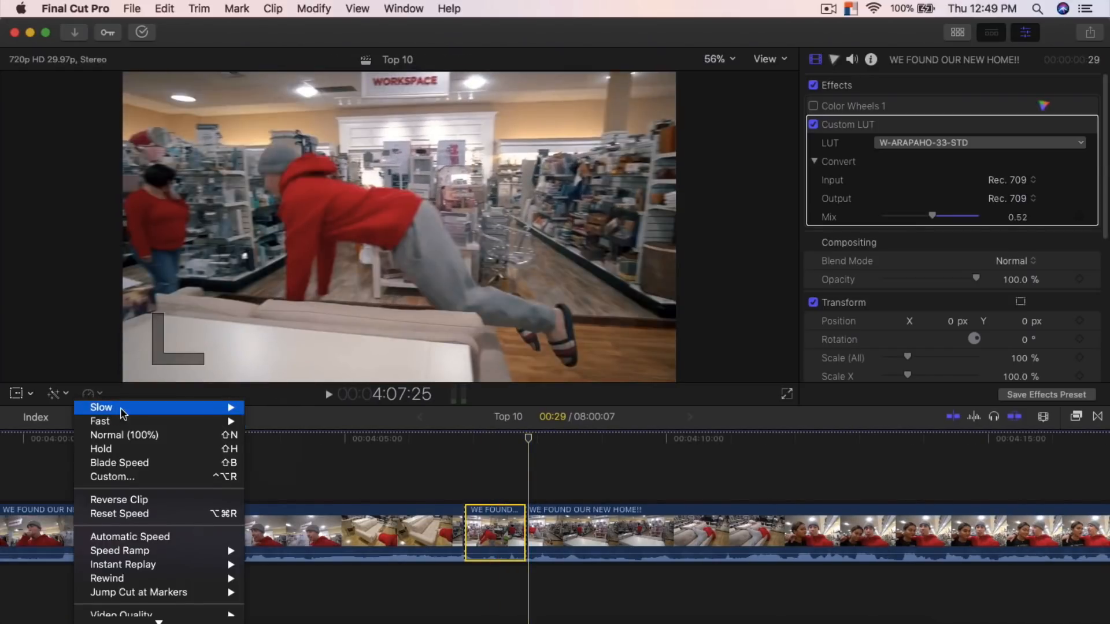
mouse_move(239, 408)
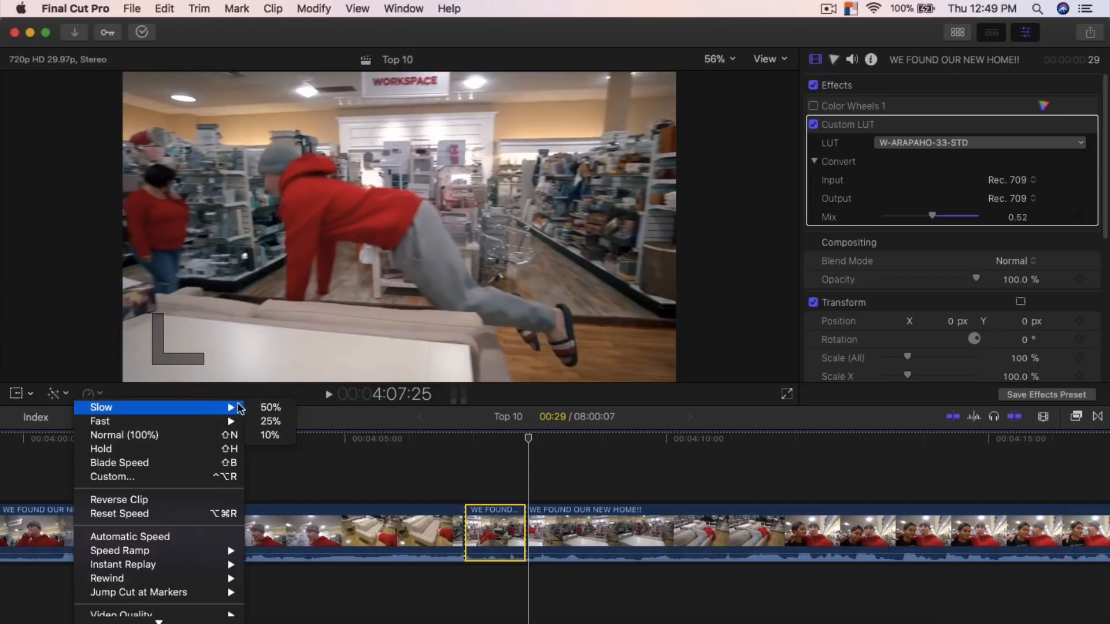
click(272, 408)
click(554, 526)
key(/)
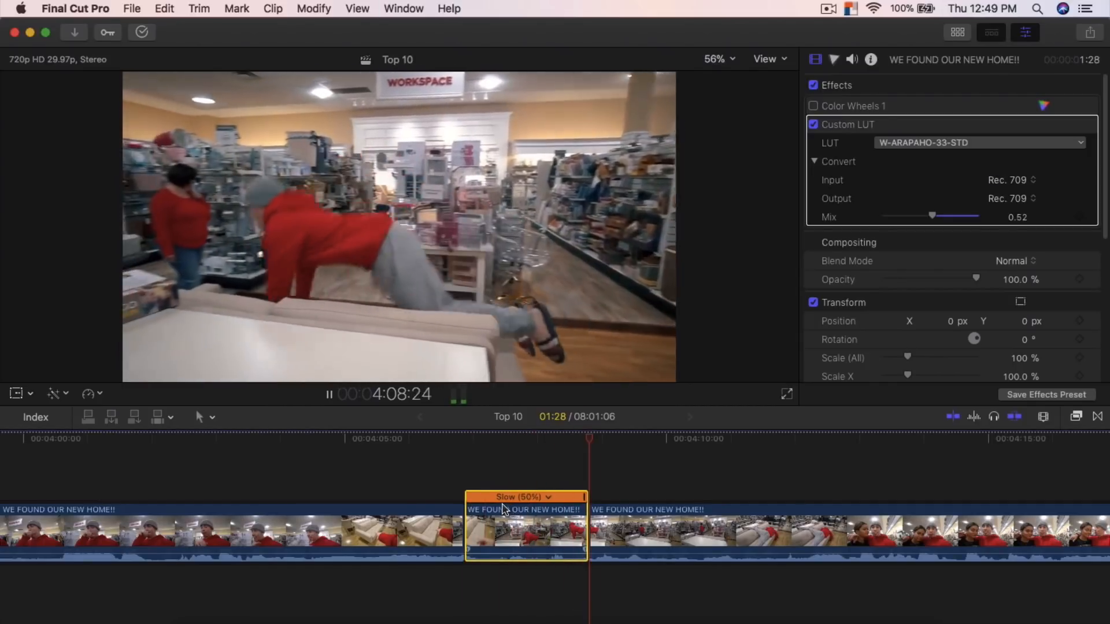
Set the slowed segment's retiming video quality to Optical Flow and play the result
drag(500, 438, 524, 440)
click(91, 393)
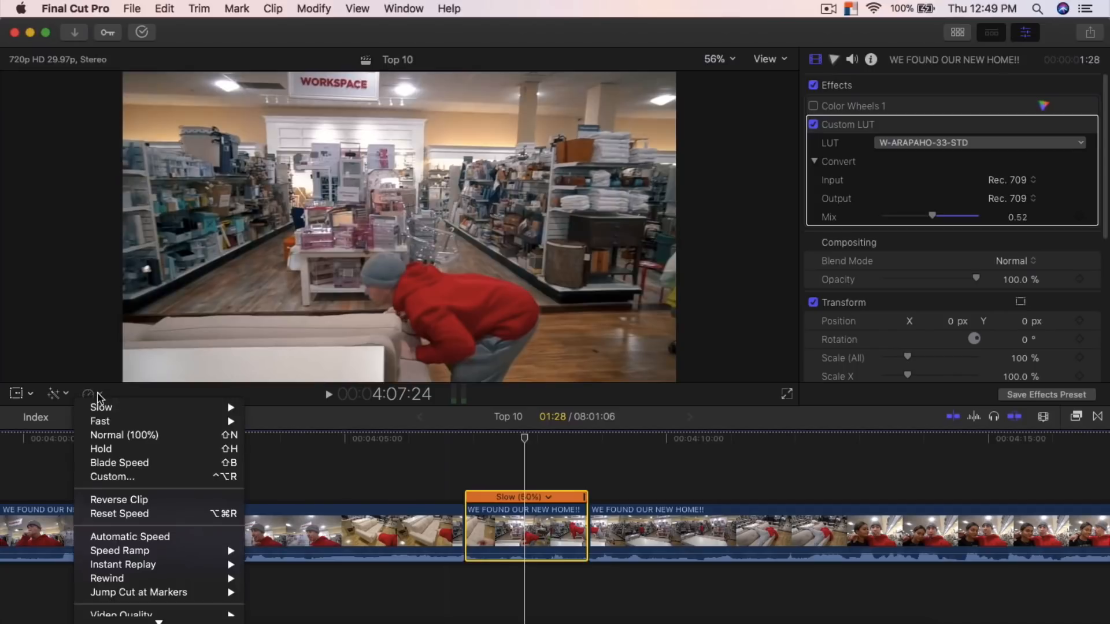
mouse_move(156, 571)
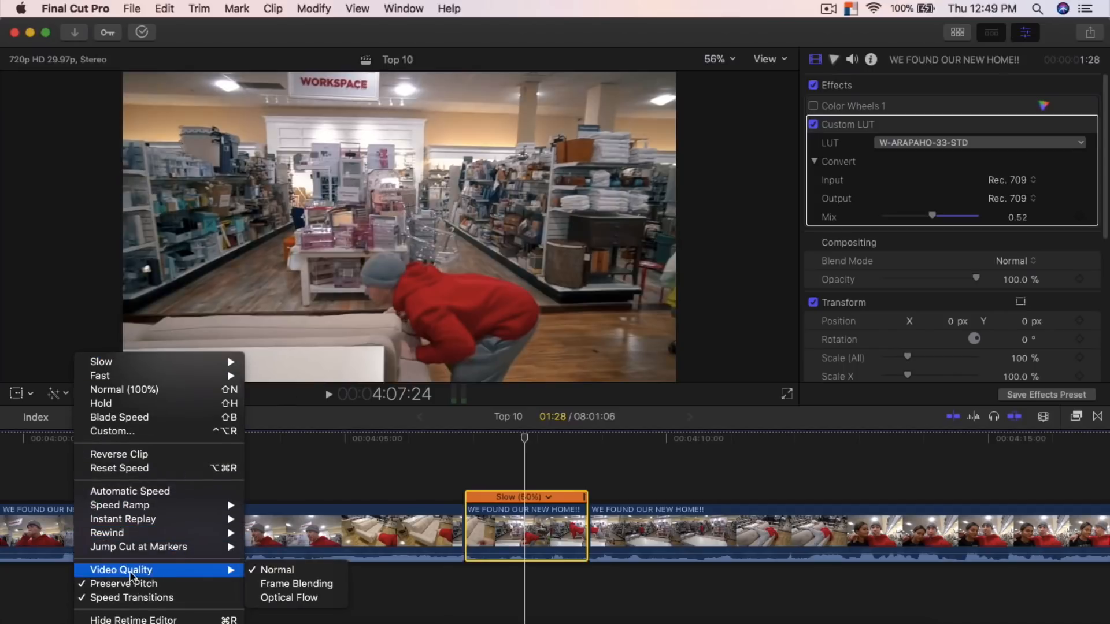
click(291, 598)
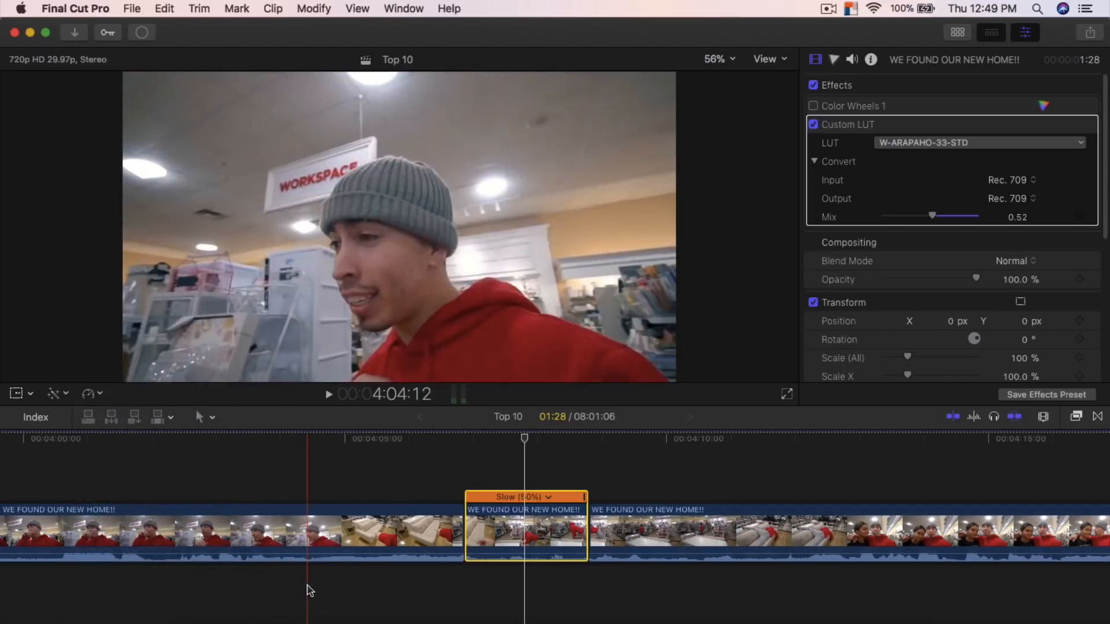
key(space)
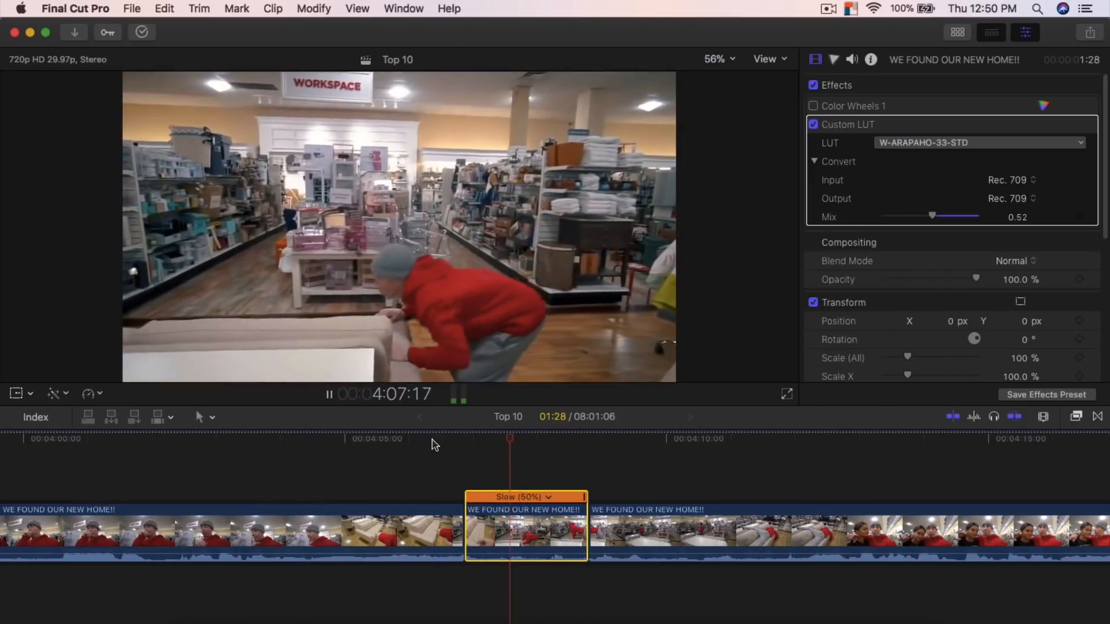
key(space)
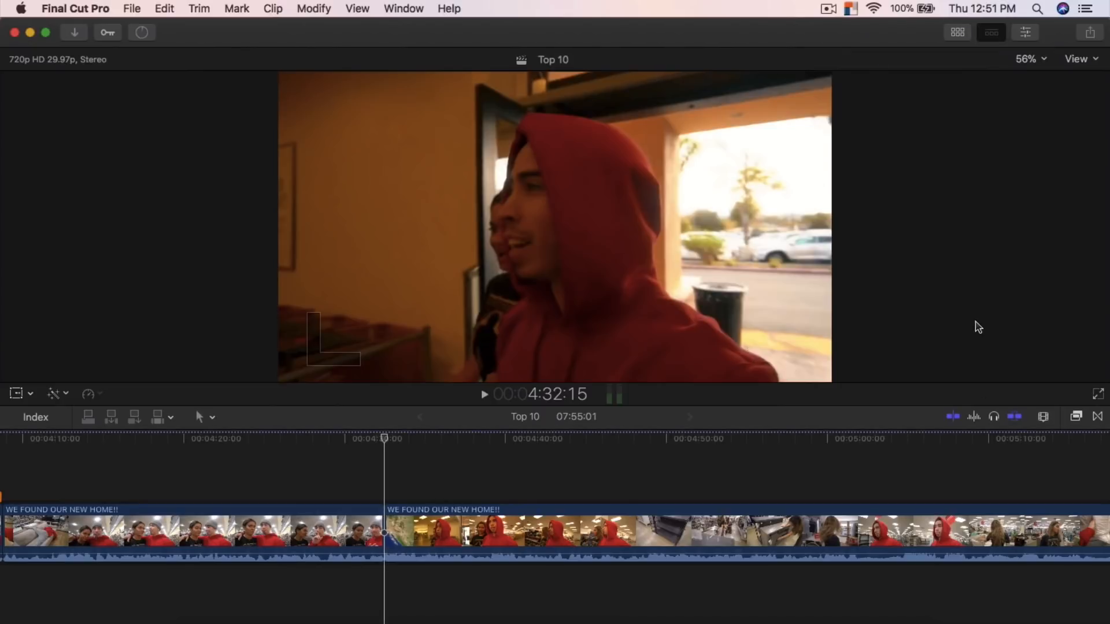
Apply the Rollworld Slide Left transition from the Transitions for FCPX category to the cut at 4:32:15
click(1097, 417)
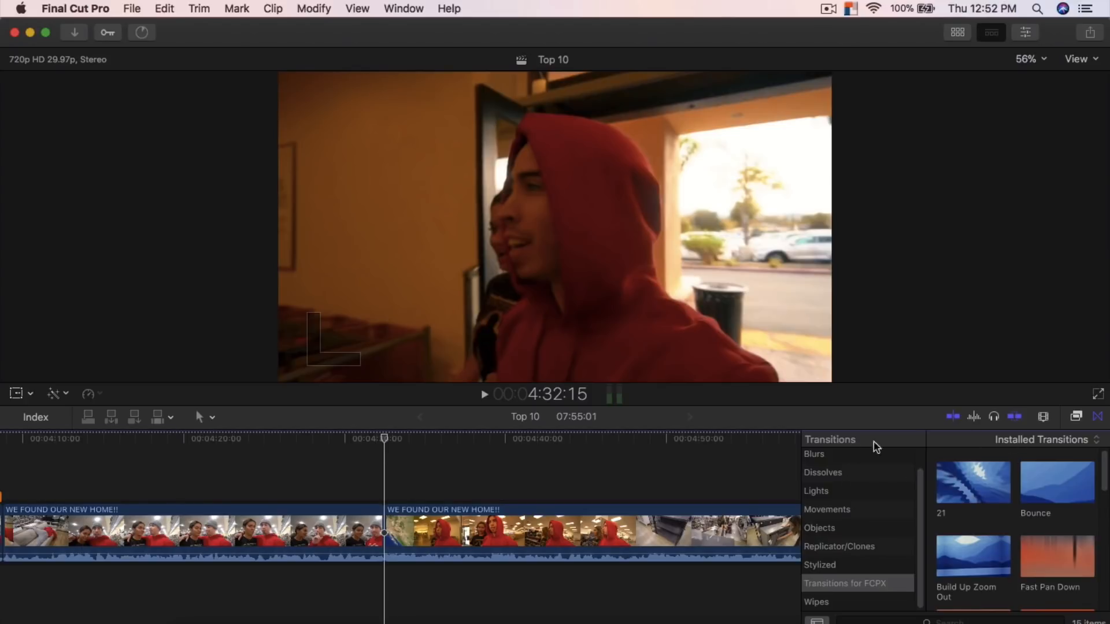
scroll(1048, 500, down, 5)
scroll(1043, 516, up, 10)
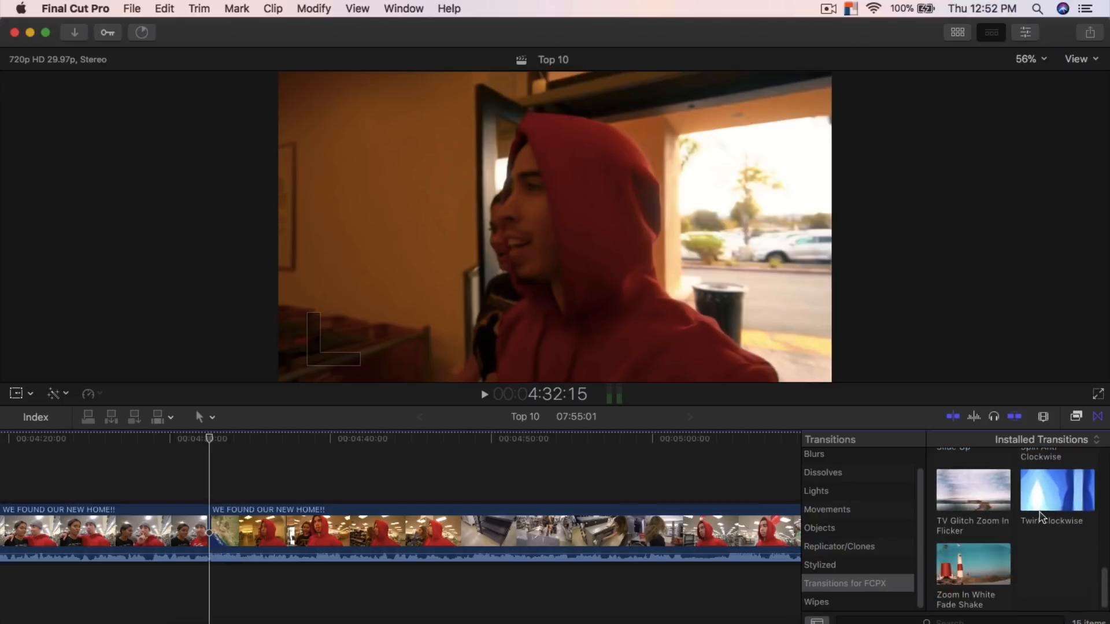
click(977, 494)
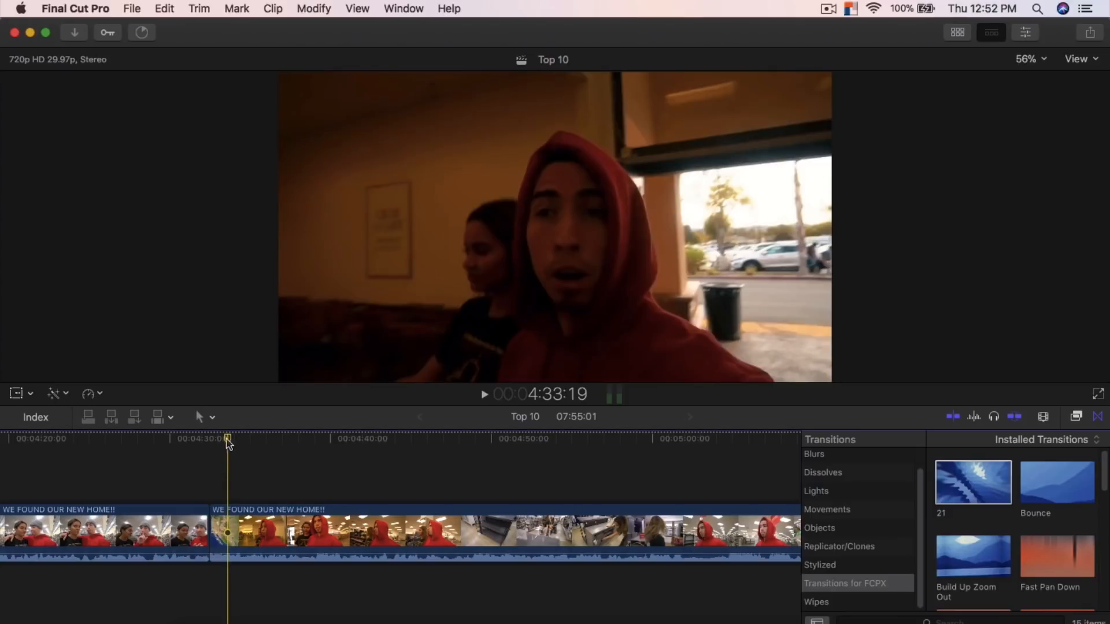
mouse_move(228, 440)
mouse_down()
mouse_move(198, 450)
mouse_move(248, 442)
mouse_move(182, 444)
mouse_move(230, 443)
mouse_move(209, 444)
mouse_up()
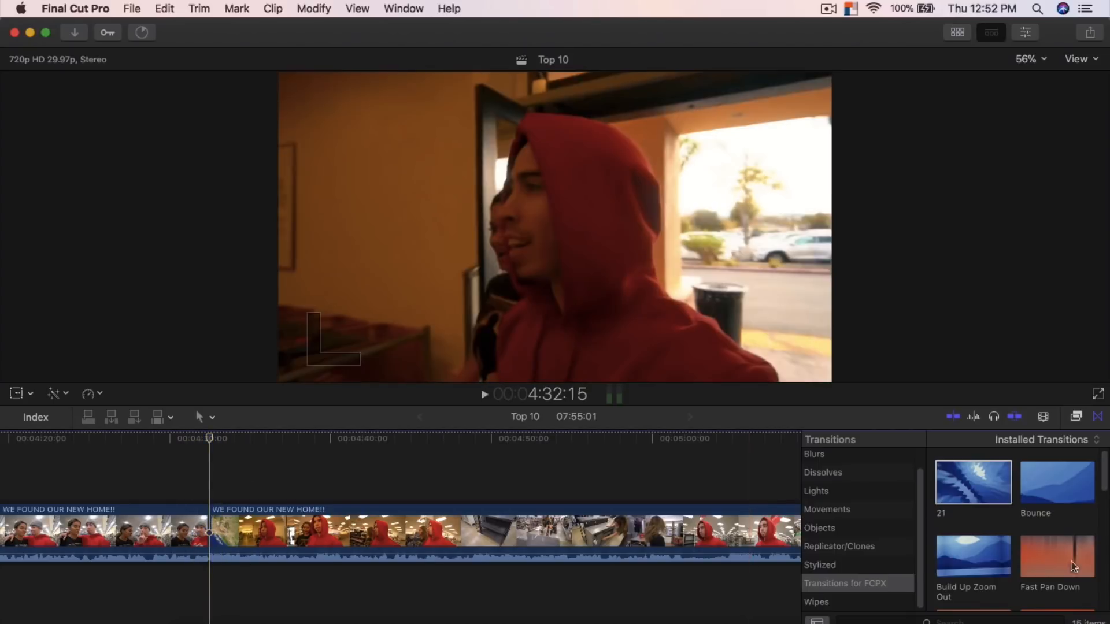
scroll(1003, 520, down, 5)
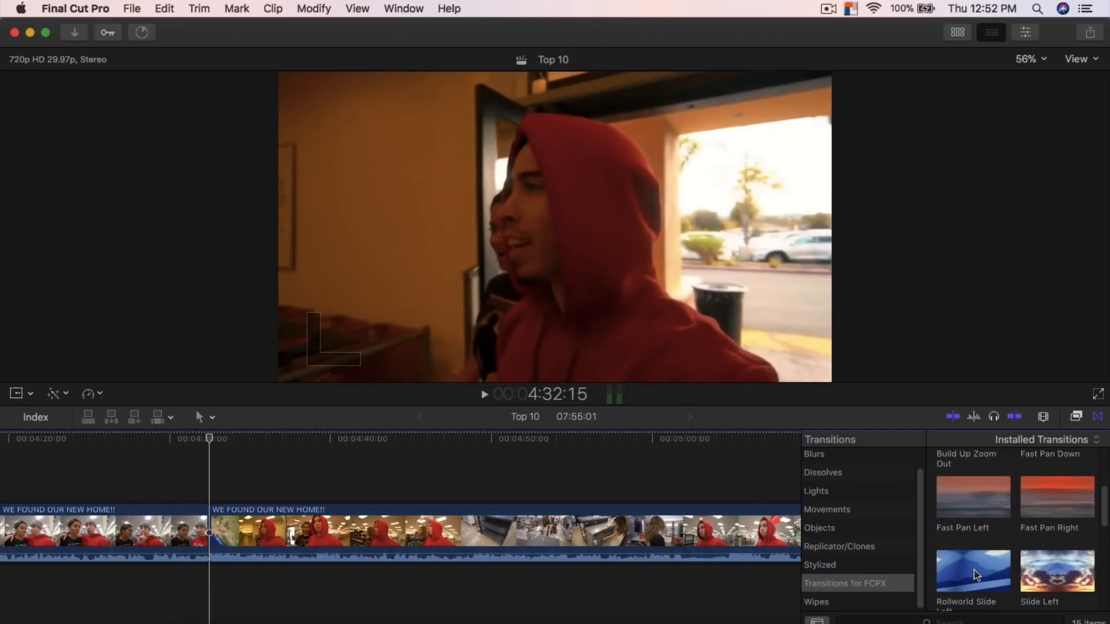
click(993, 561)
drag(992, 564, 209, 532)
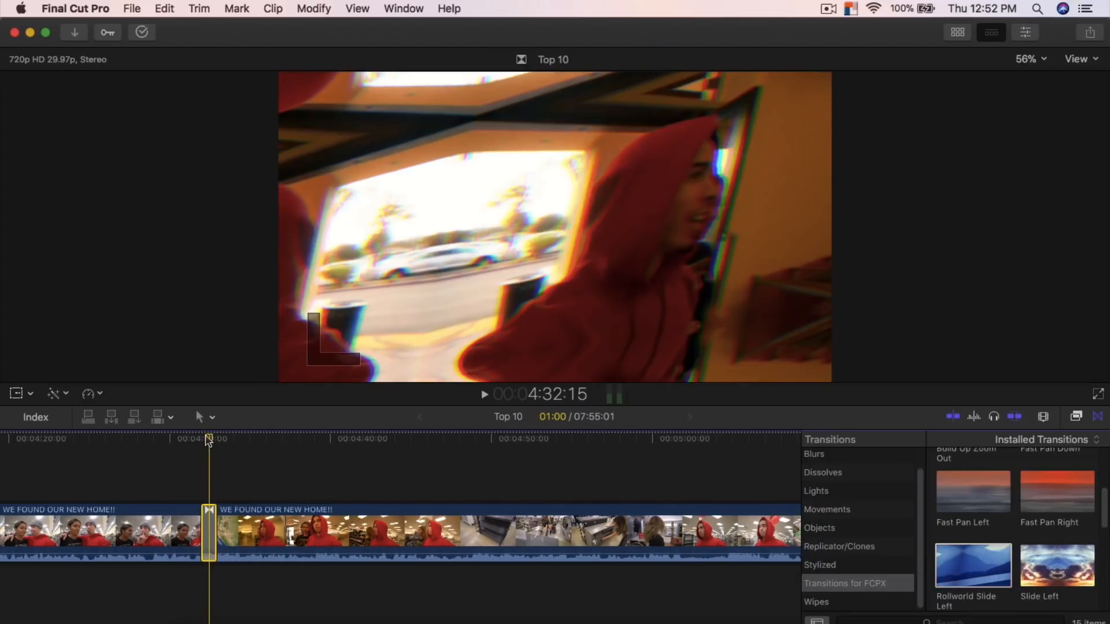
Hide the transitions browser and play the new transition from 4:31:06 to check it
key(ctrl+super+5)
click(189, 439)
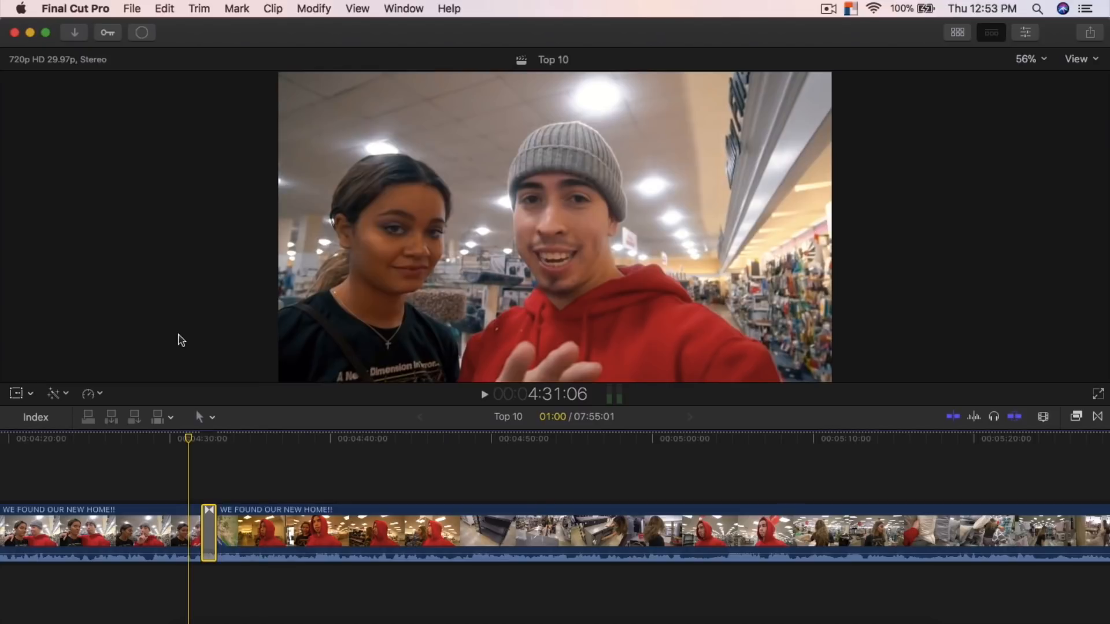
key(space)
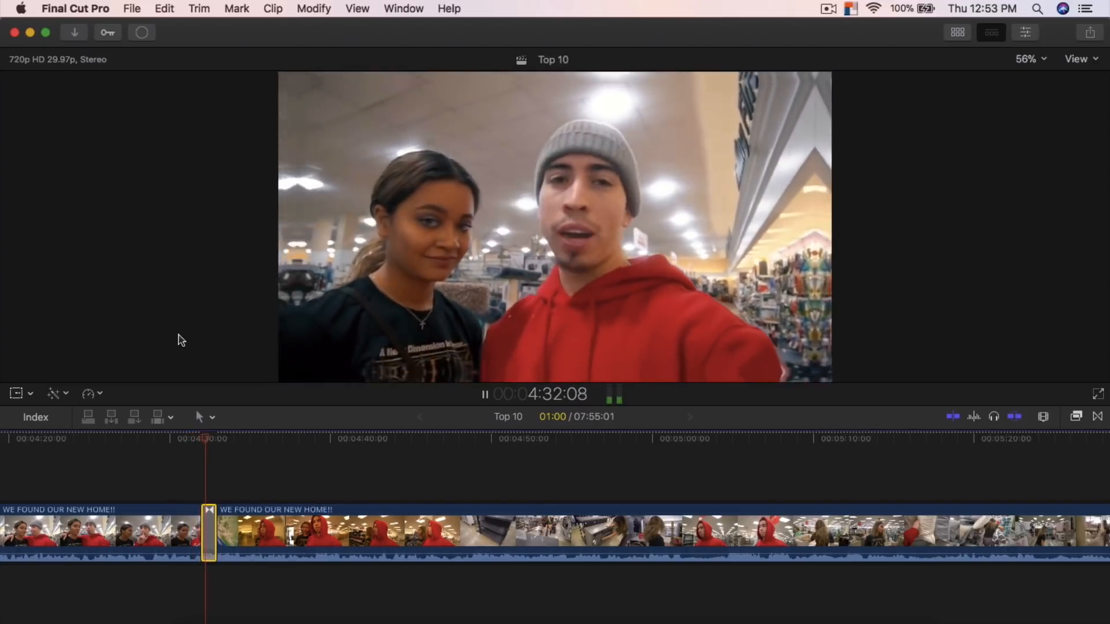
key(space)
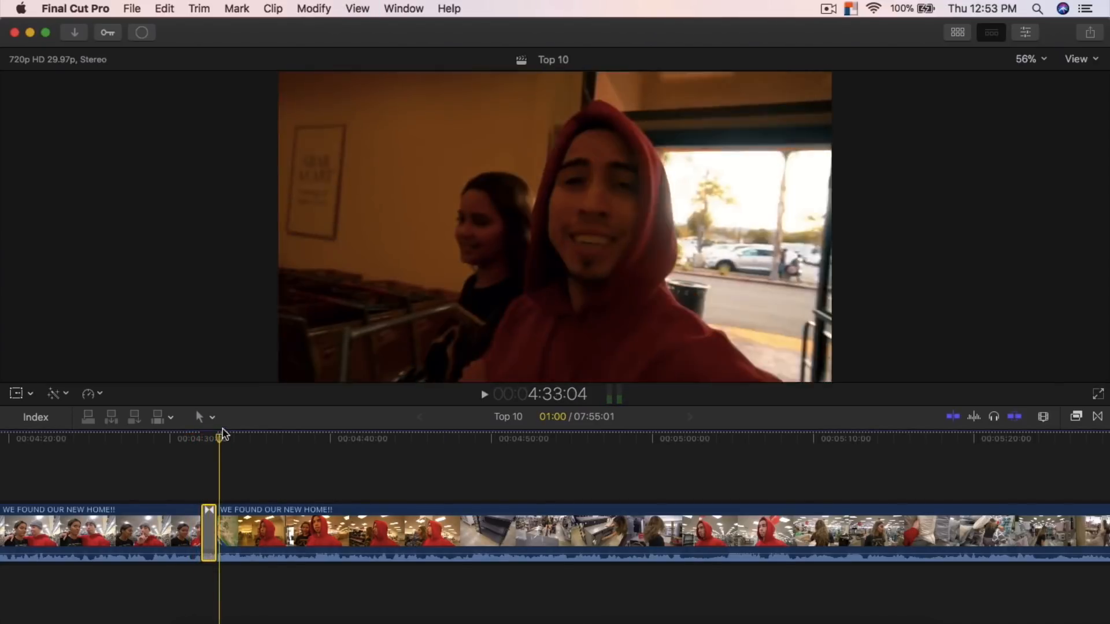
click(201, 438)
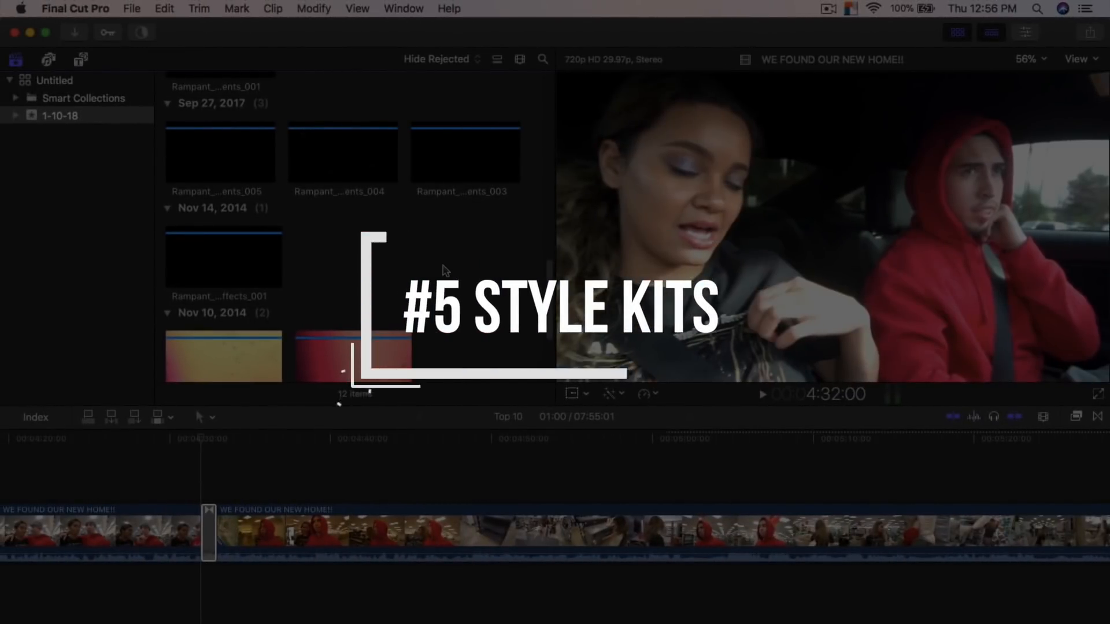
Look through the Rampant style kit animated elements and light effects clips in the 1-10-18 event
scroll(451, 286, up, 6)
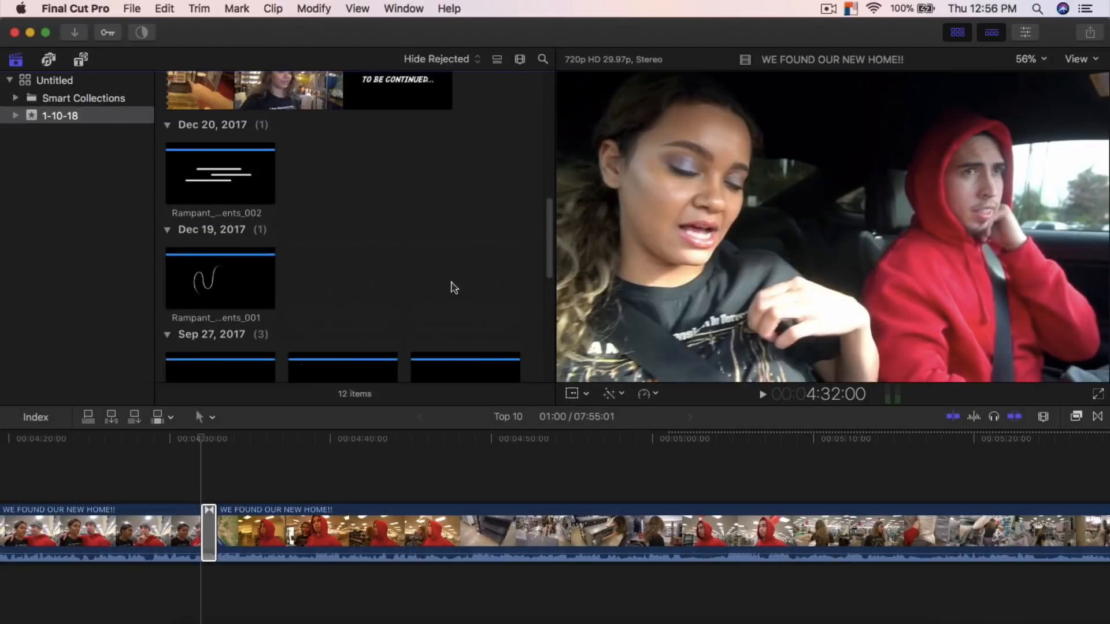
scroll(451, 283, down, 3)
scroll(451, 280, down, 3)
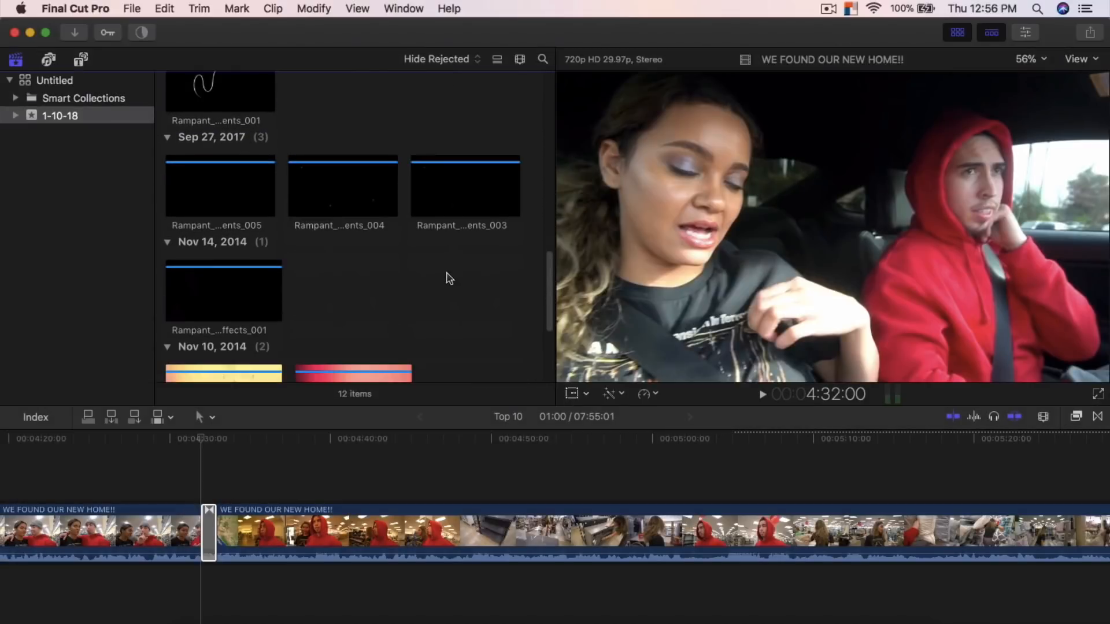
scroll(450, 275, down, 2)
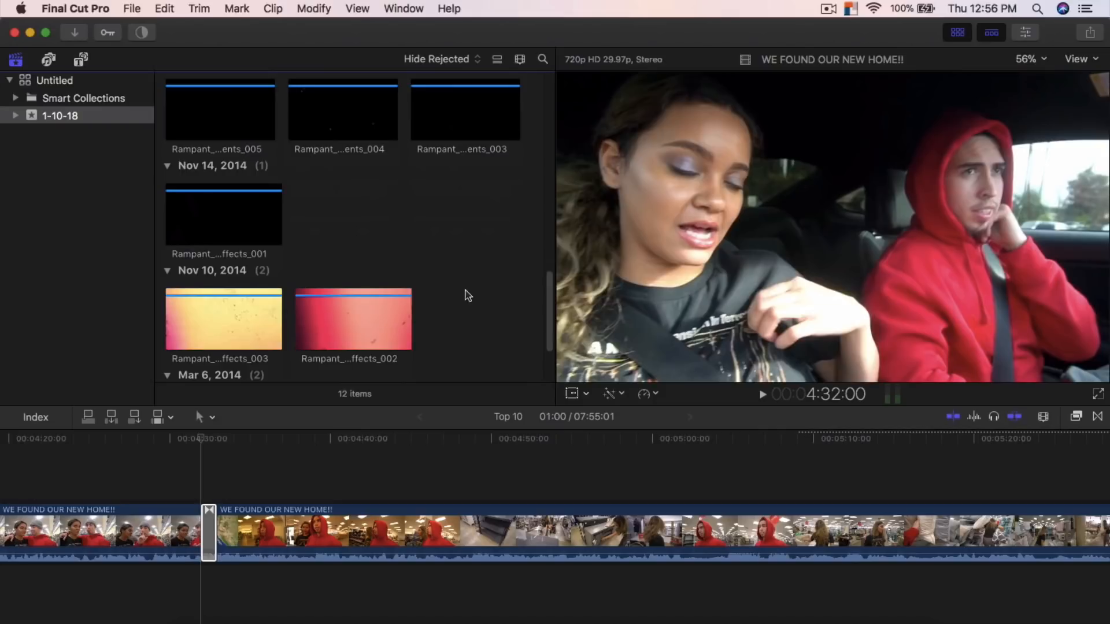
scroll(469, 303, up, 4)
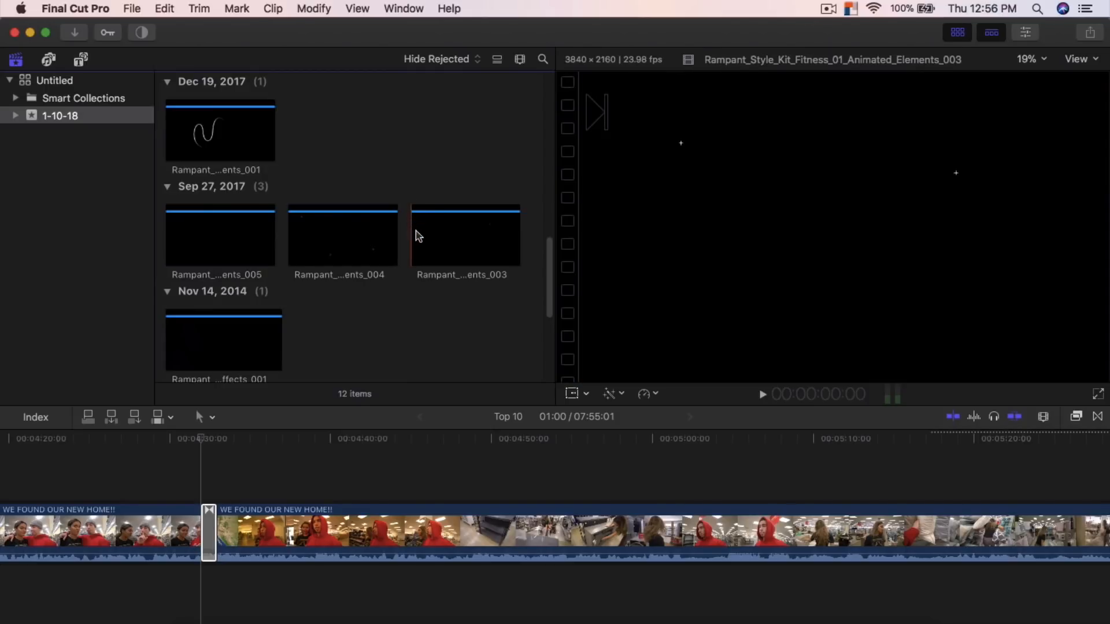
scroll(469, 338, down, 4)
scroll(471, 339, down, 3)
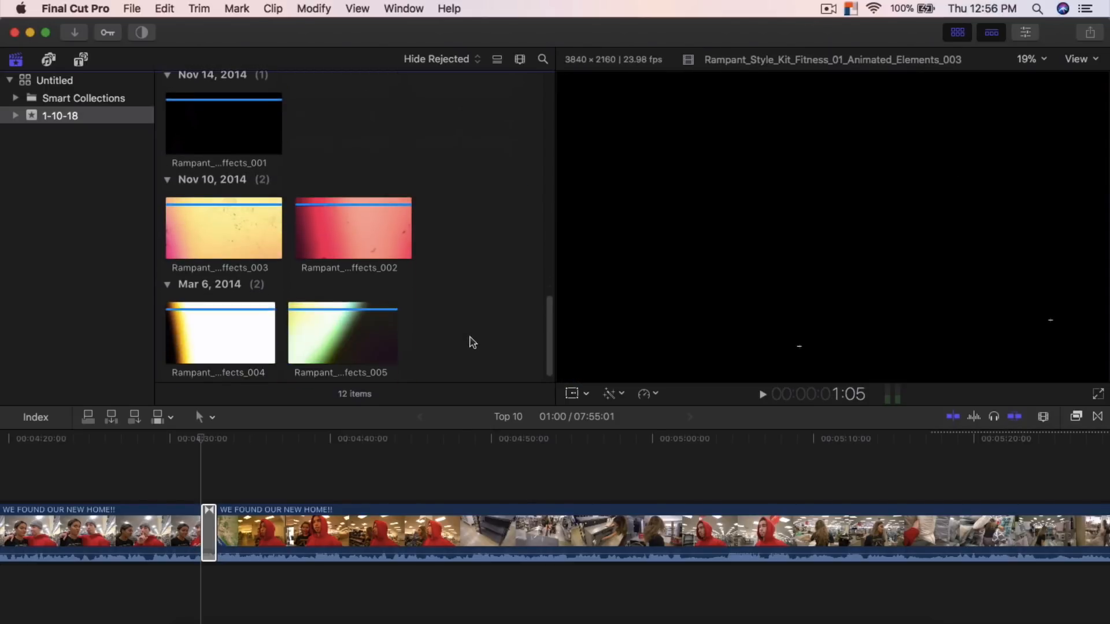
scroll(481, 318, up, 4)
scroll(482, 323, down, 2)
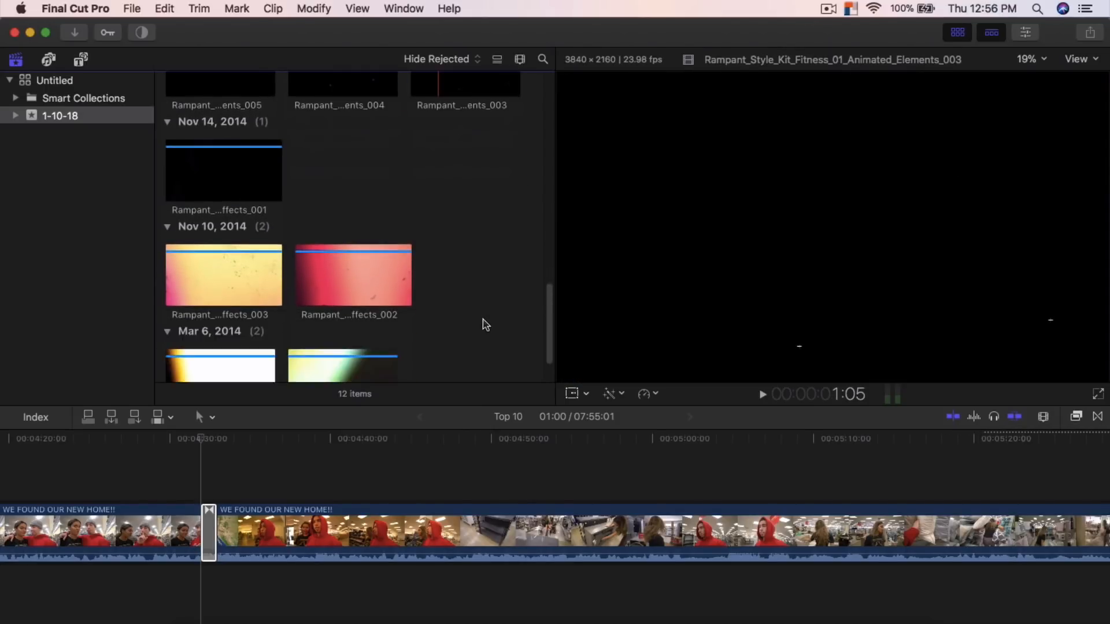
scroll(485, 324, up, 1)
scroll(482, 321, up, 7)
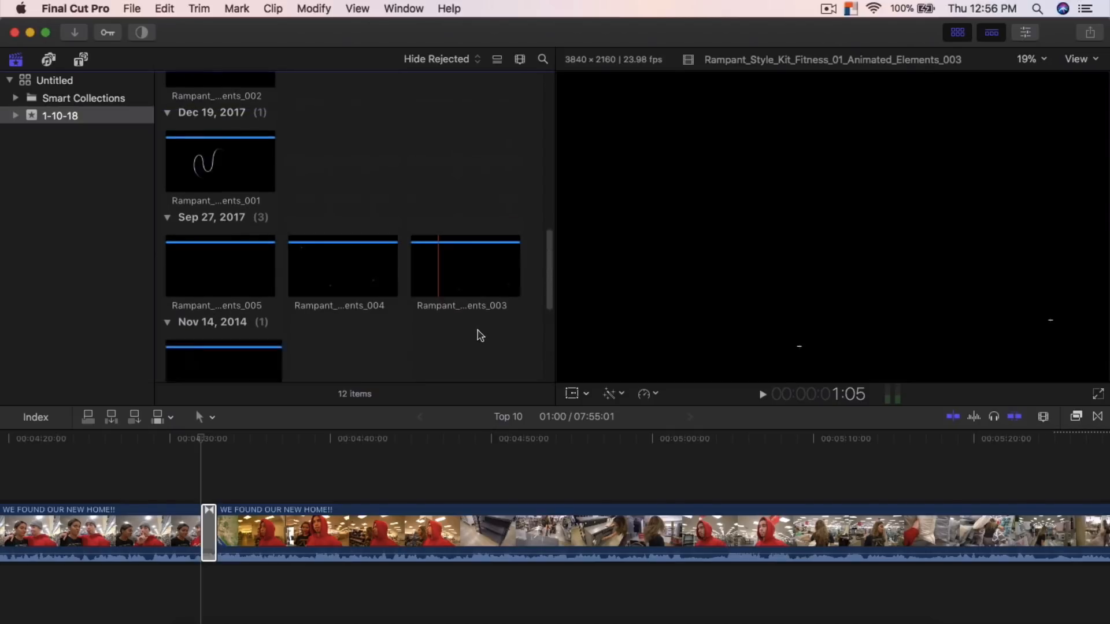
scroll(414, 236, up, 2)
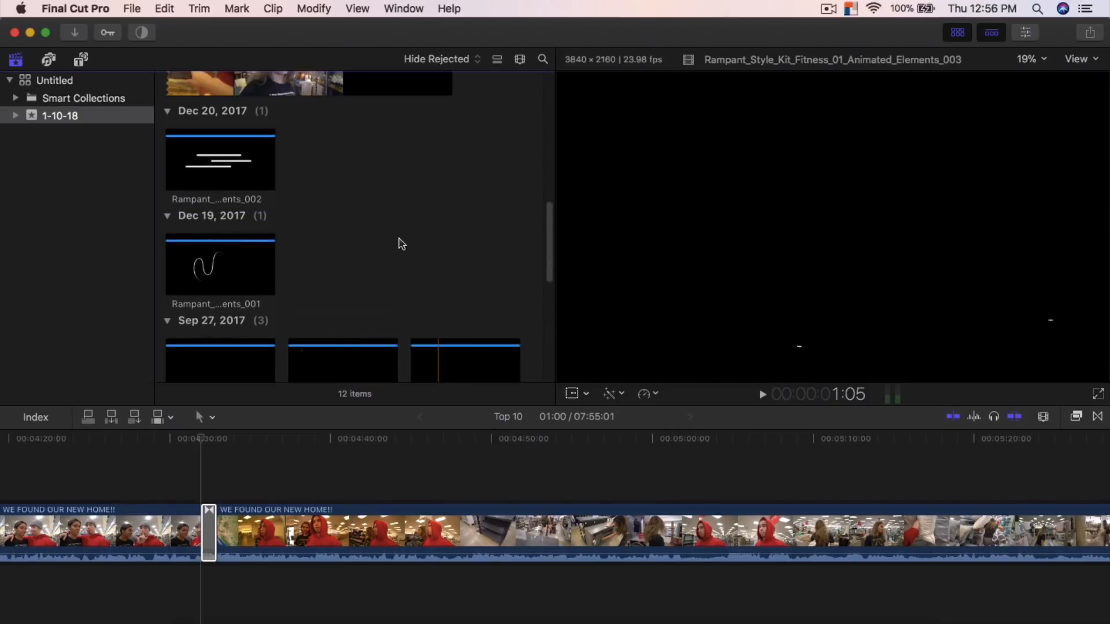
Preview the Rampant_Style_Kit_Sports_01_Light_Effects_002 clip from the Nov 10, 2014 group
scroll(401, 243, down, 12)
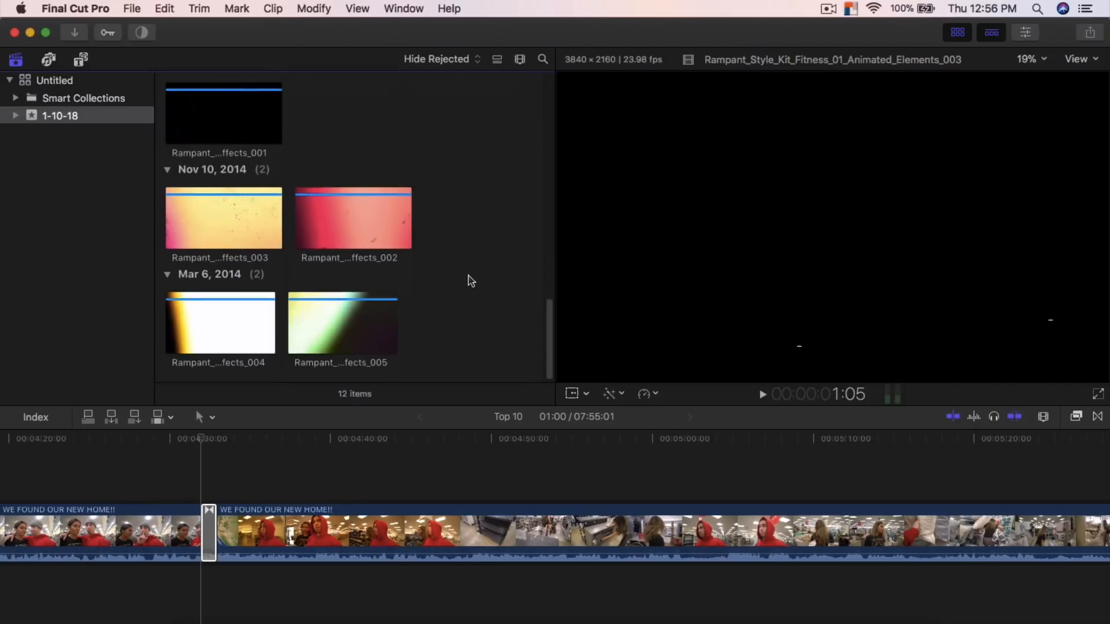
click(346, 228)
scroll(347, 227, up, 2)
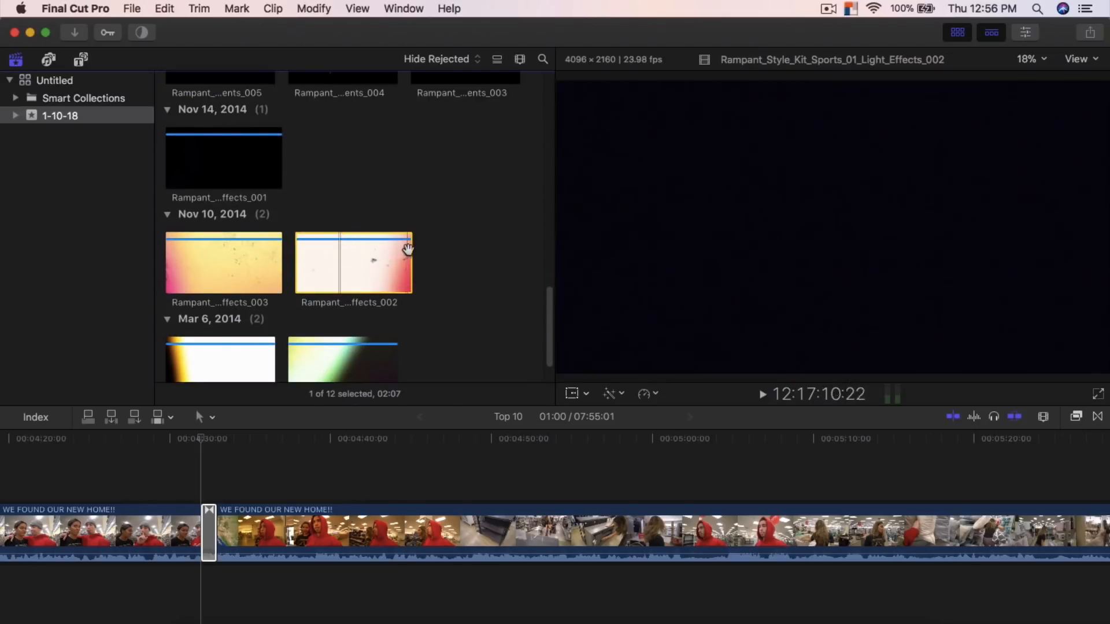
Preview the Fitness_01 Animated Elements 002 clip and play the Animated Elements 001 clip
scroll(471, 271, up, 4)
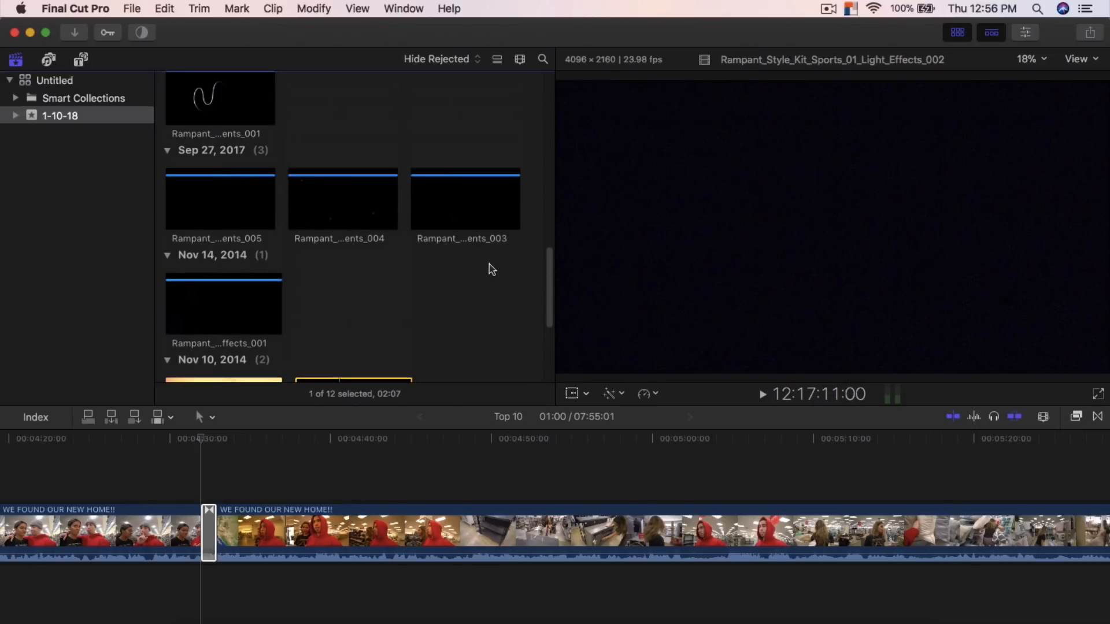
scroll(492, 269, up, 1)
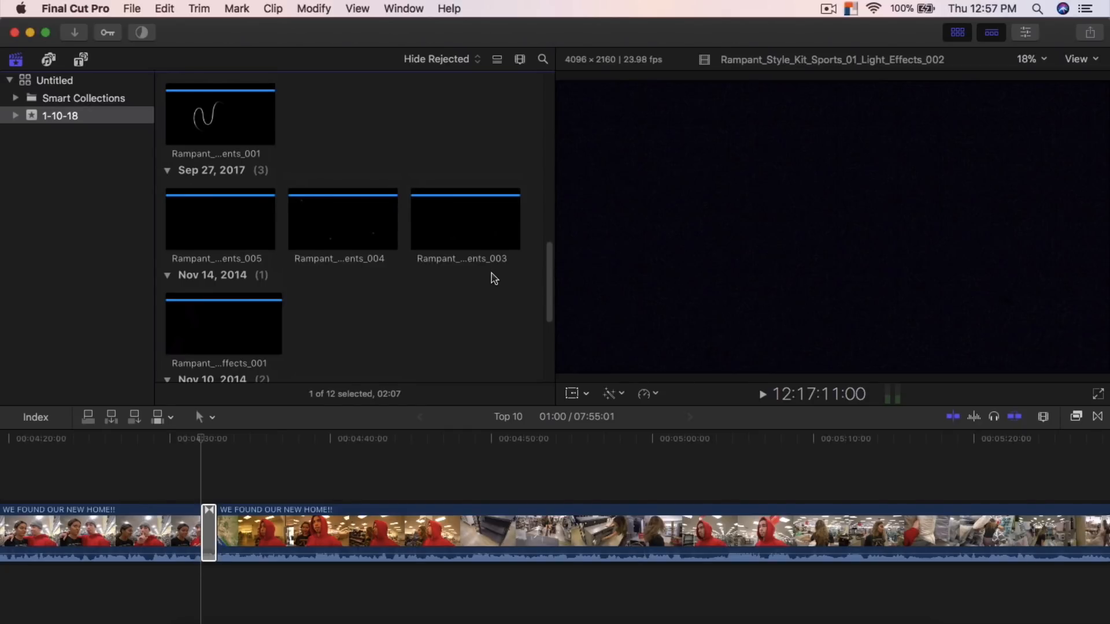
scroll(496, 273, up, 3)
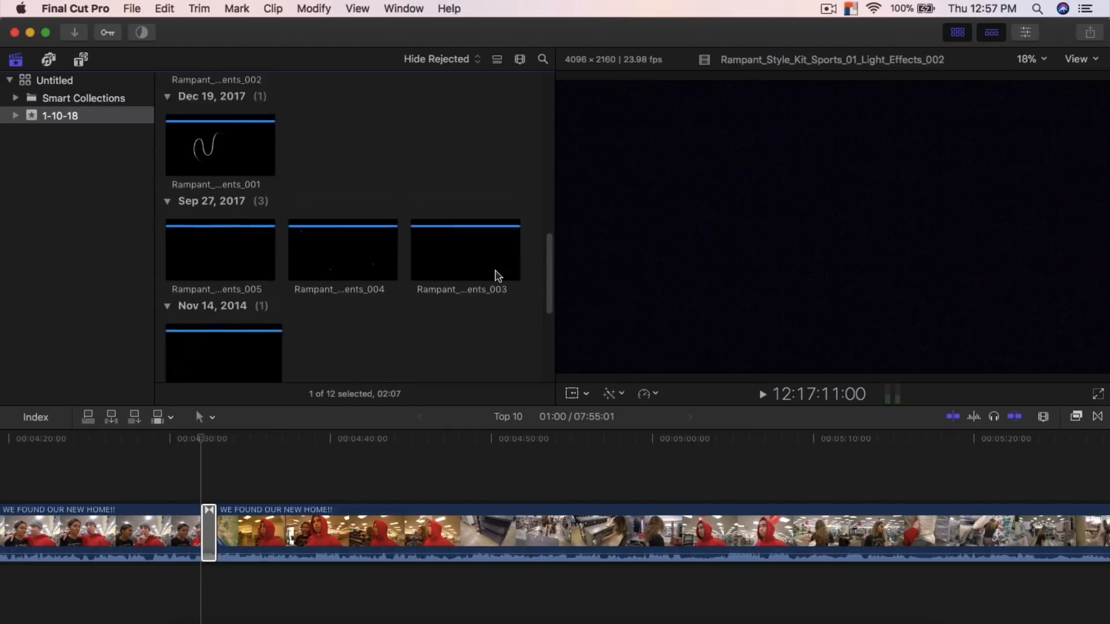
scroll(338, 194, up, 4)
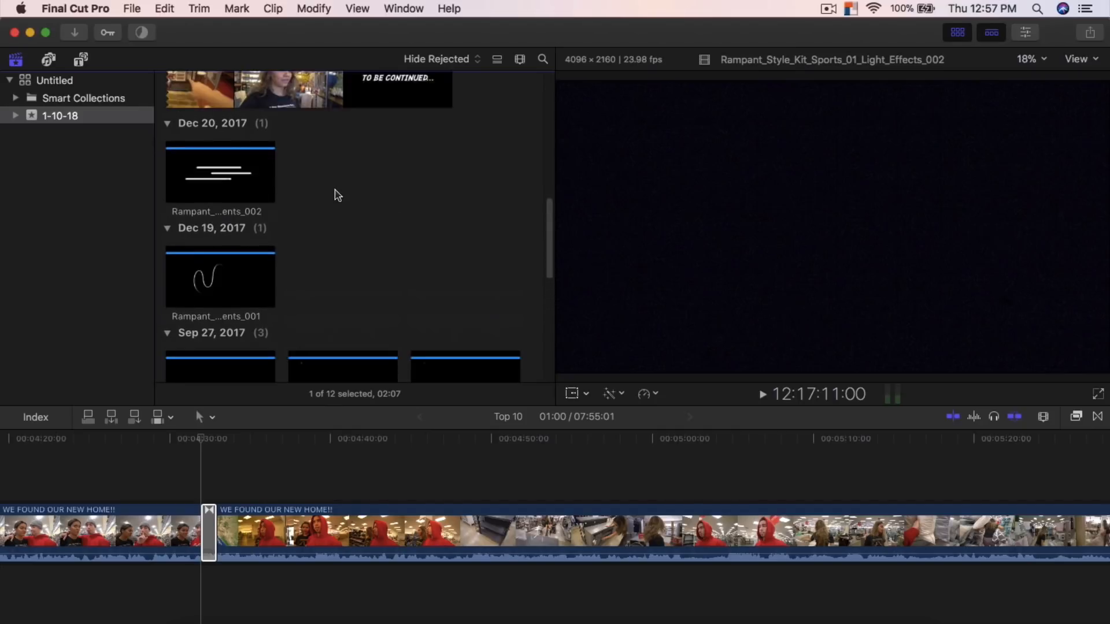
click(187, 187)
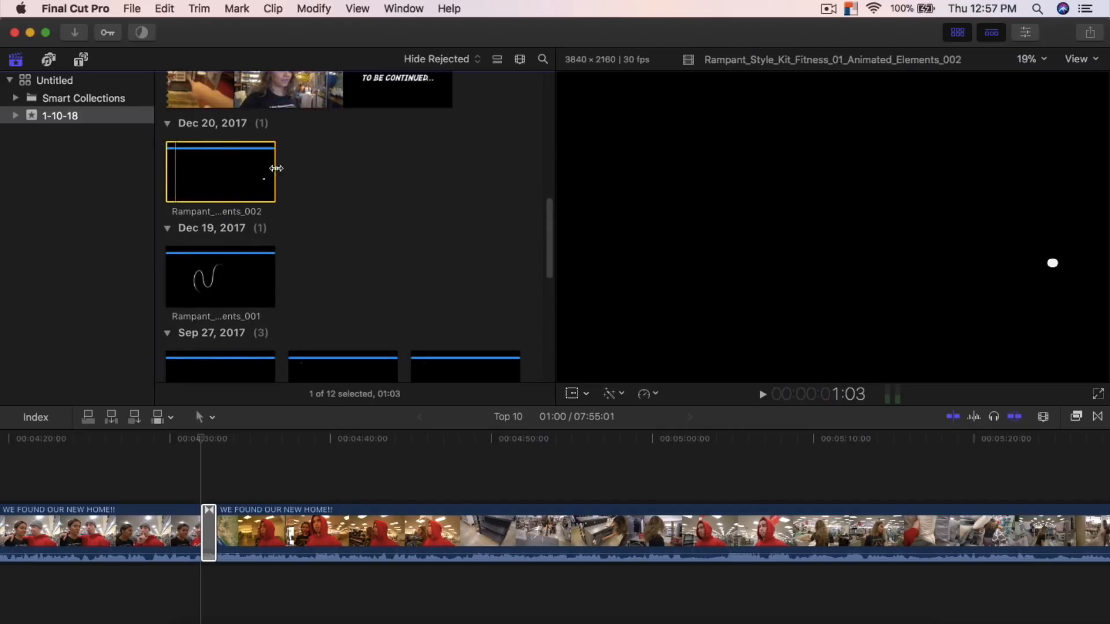
click(171, 270)
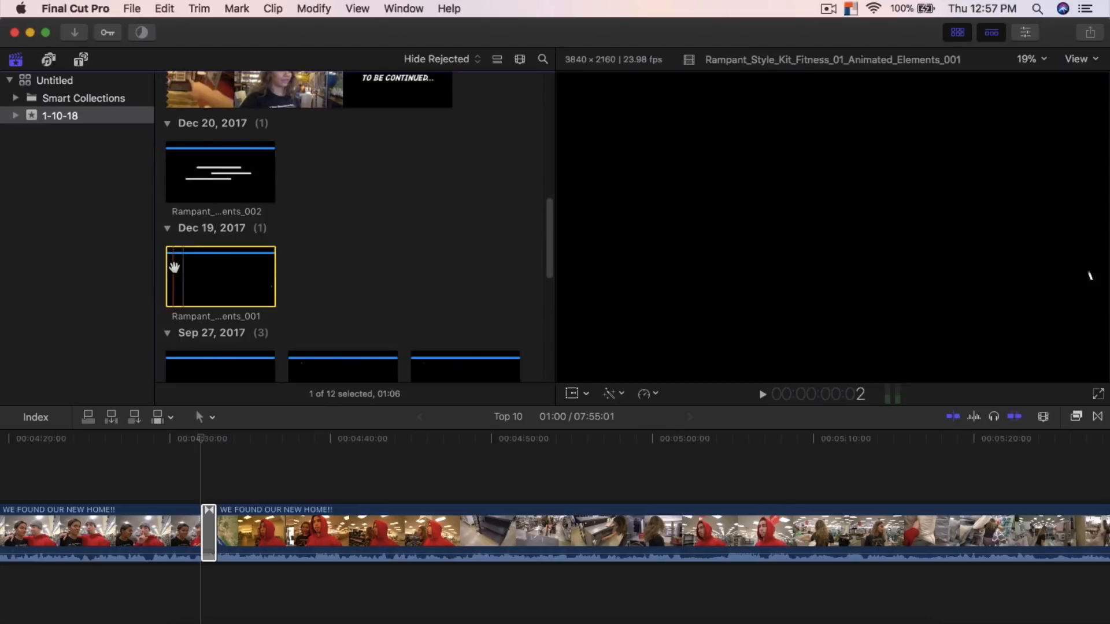
key(space)
Preview the Fitness_01 Animated Elements 005 clip and play the Animated Elements 004 clip
scroll(301, 295, down, 3)
click(192, 278)
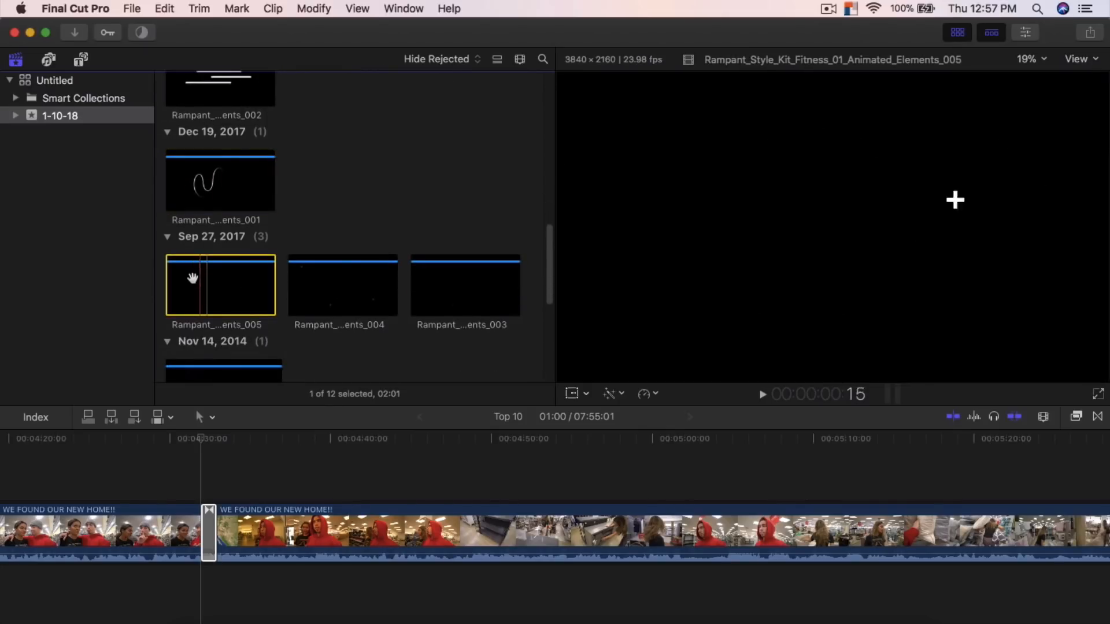
click(308, 277)
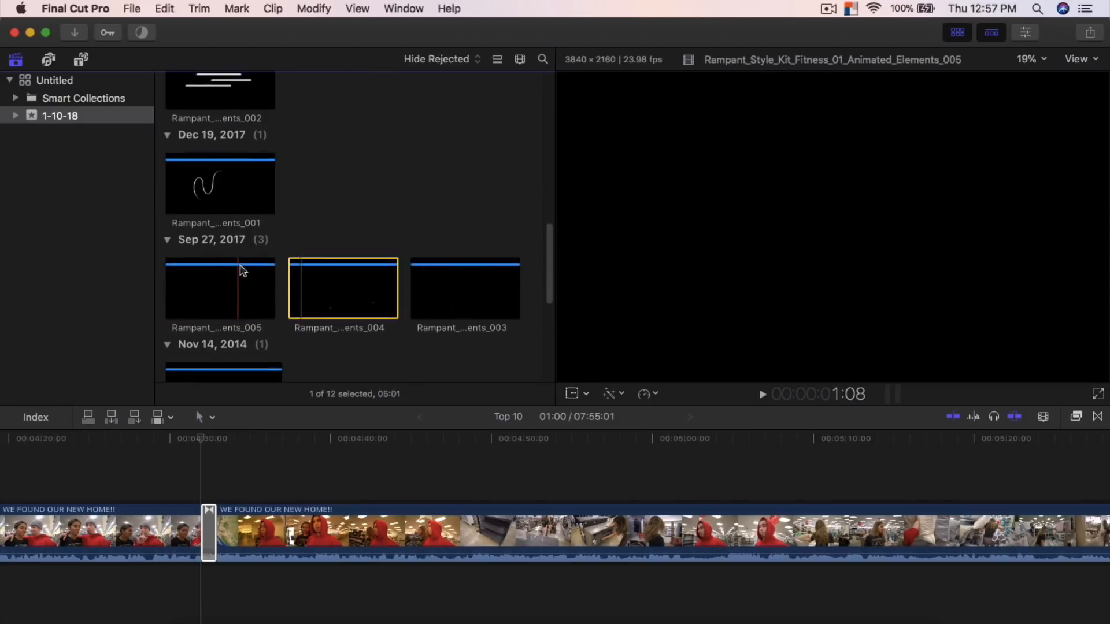
scroll(241, 269, down, 4)
scroll(307, 272, up, 4)
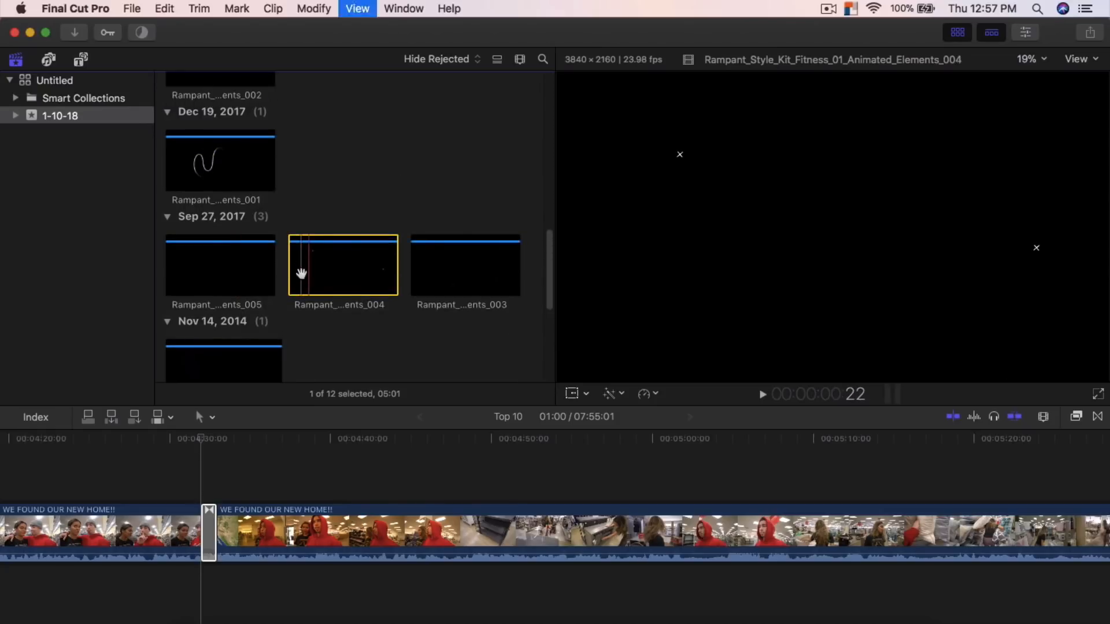
key(space)
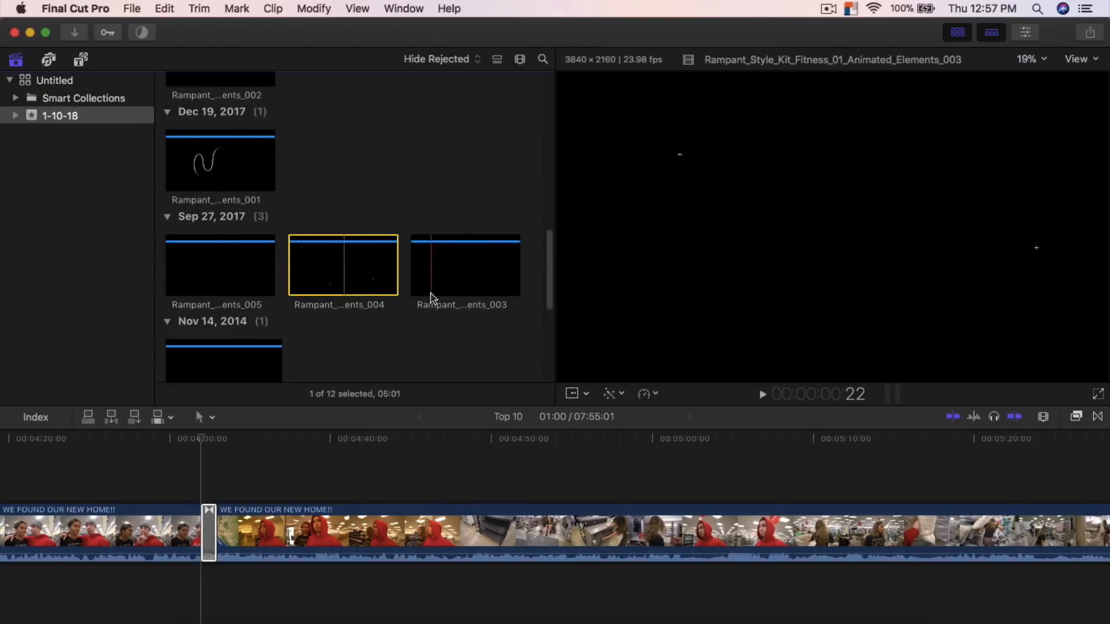
Find the Rampant_Style_Kit_Sports_01_Light_Effects_003 clip among the light effects and play it
scroll(430, 297, down, 3)
scroll(456, 295, down, 3)
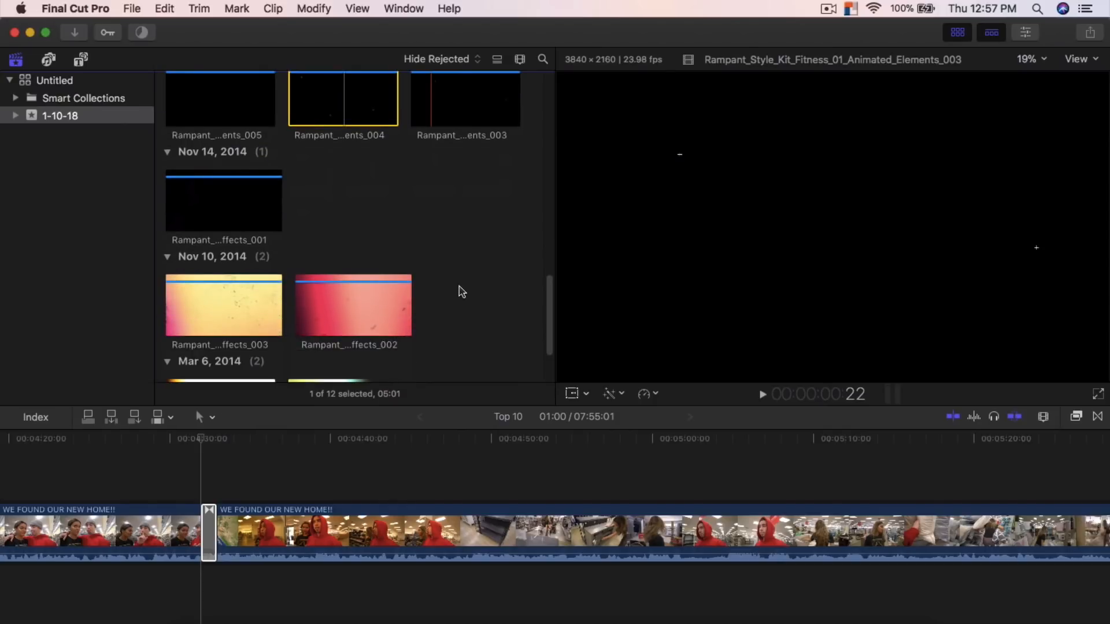
scroll(461, 300, down, 3)
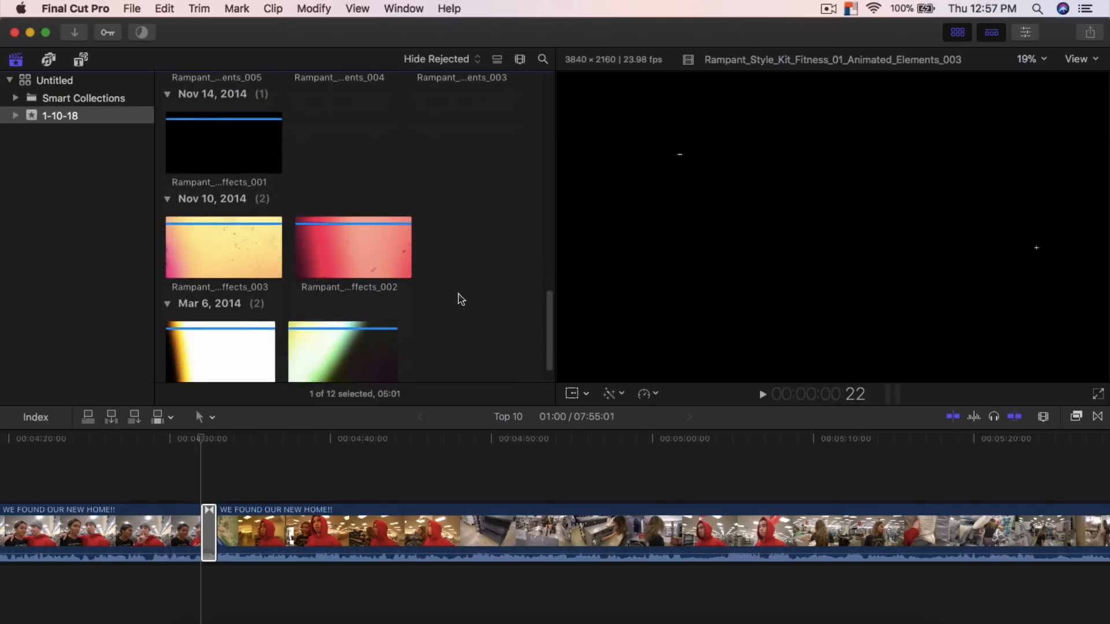
scroll(451, 267, up, 4)
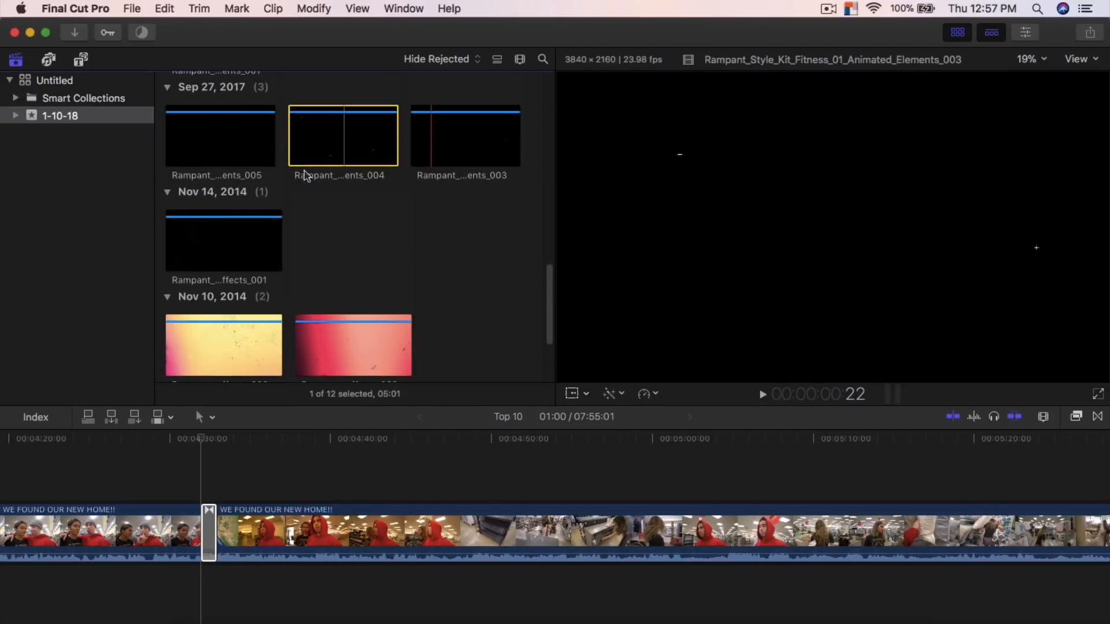
scroll(404, 248, down, 4)
click(199, 222)
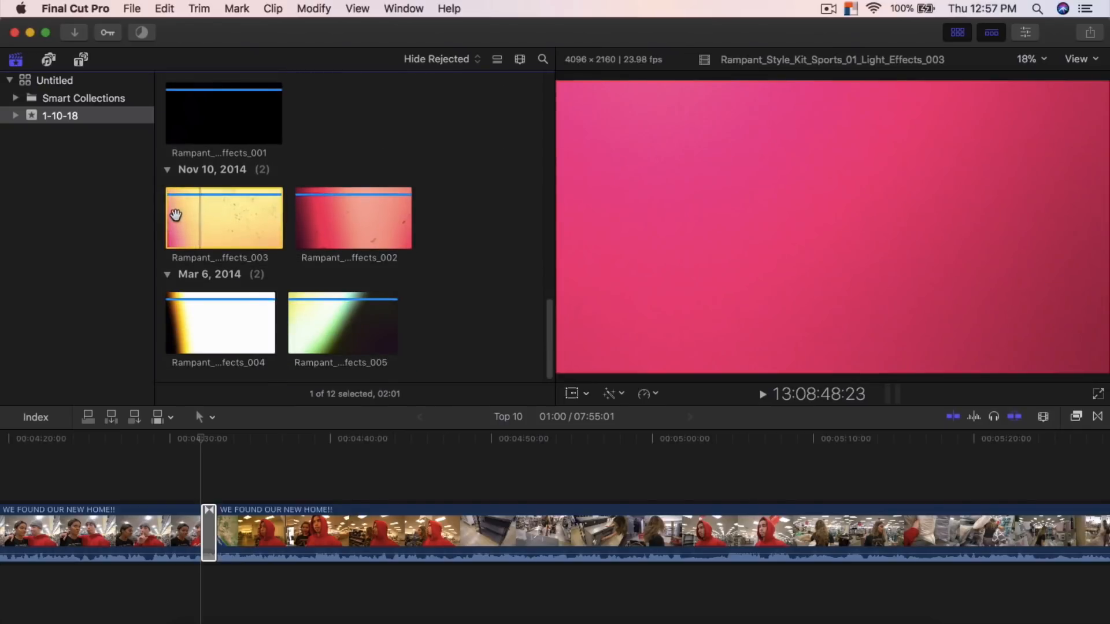
key(space)
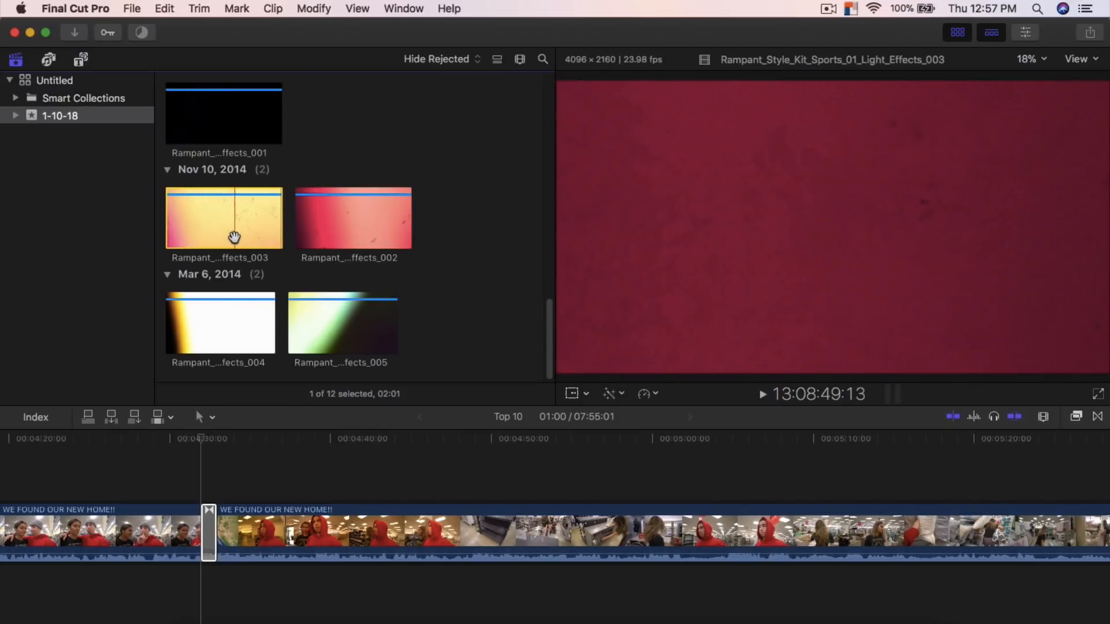
Connect the Sports_01 Light Effects 002 clip above the cut near 4:32:15 and scale it to about 113% to fill the frame
drag(359, 229, 232, 499)
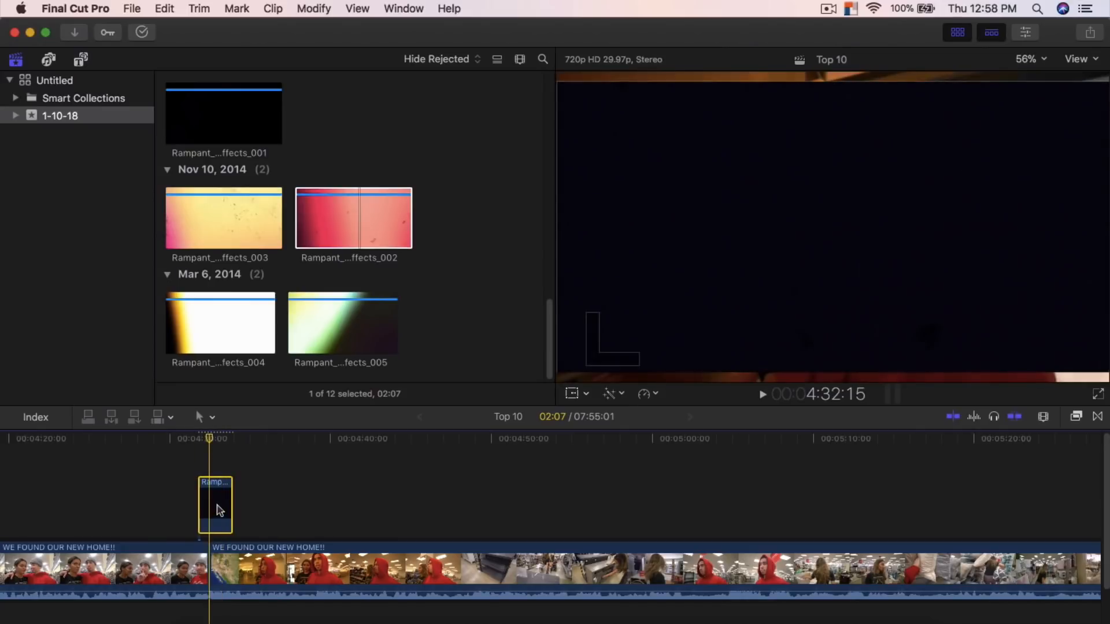
click(572, 394)
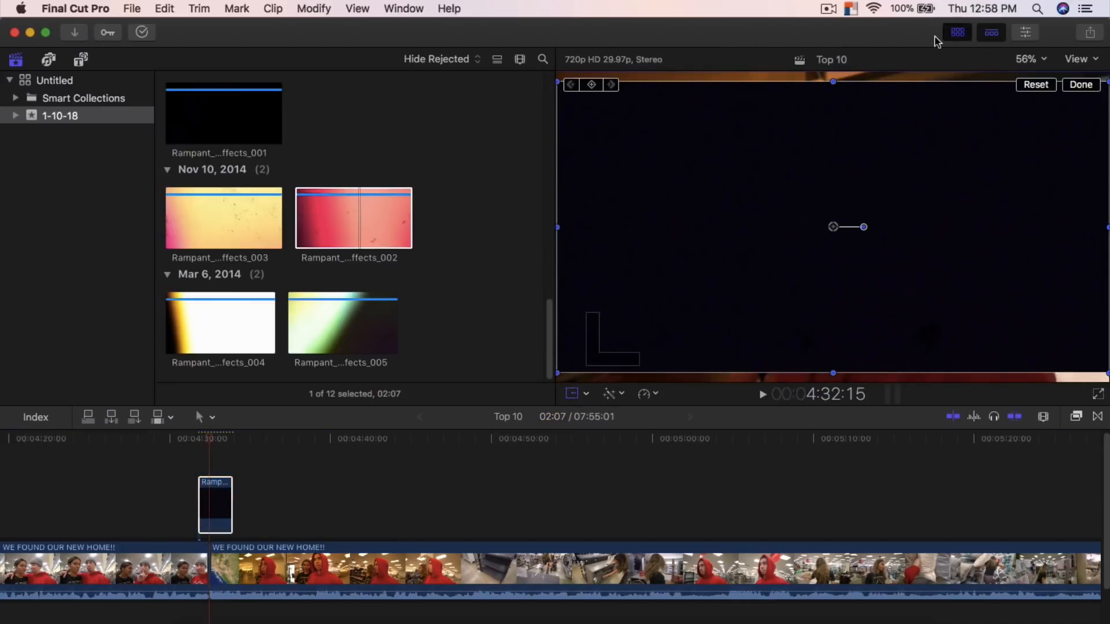
click(957, 32)
drag(279, 374, 265, 391)
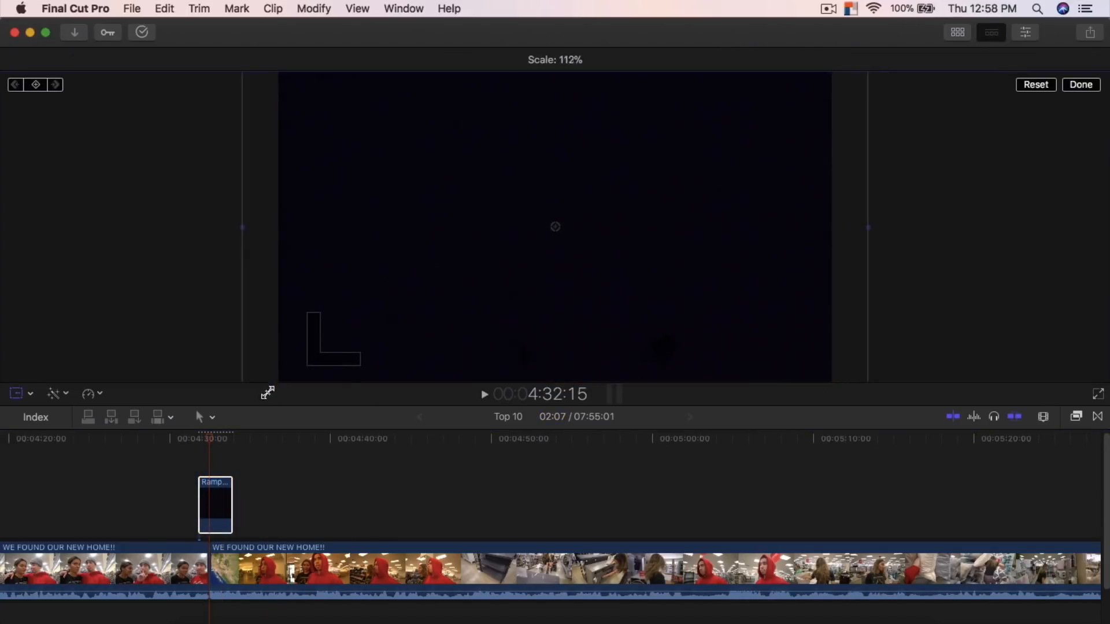
click(1079, 85)
click(211, 438)
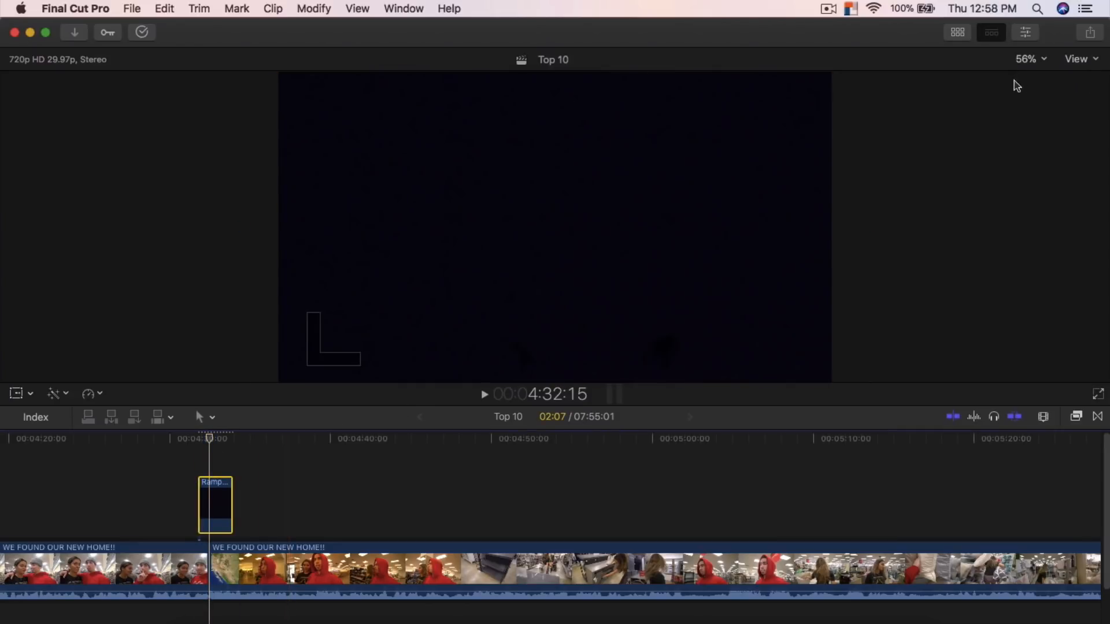
Set the blend mode of the connected Light Effects 002 clip to Screen
click(1026, 32)
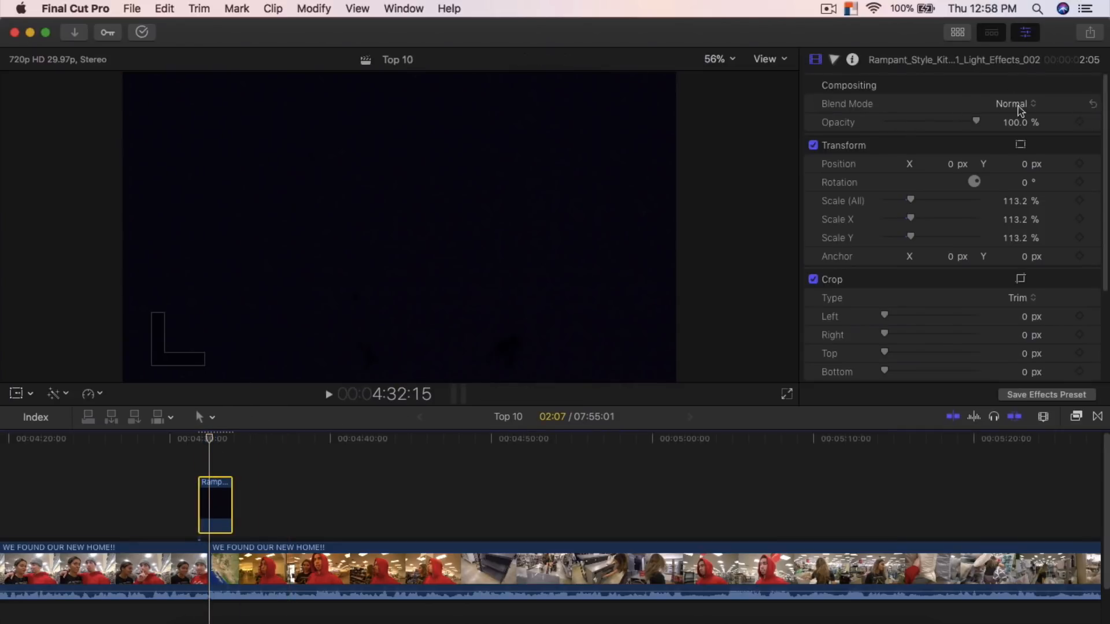
click(1020, 108)
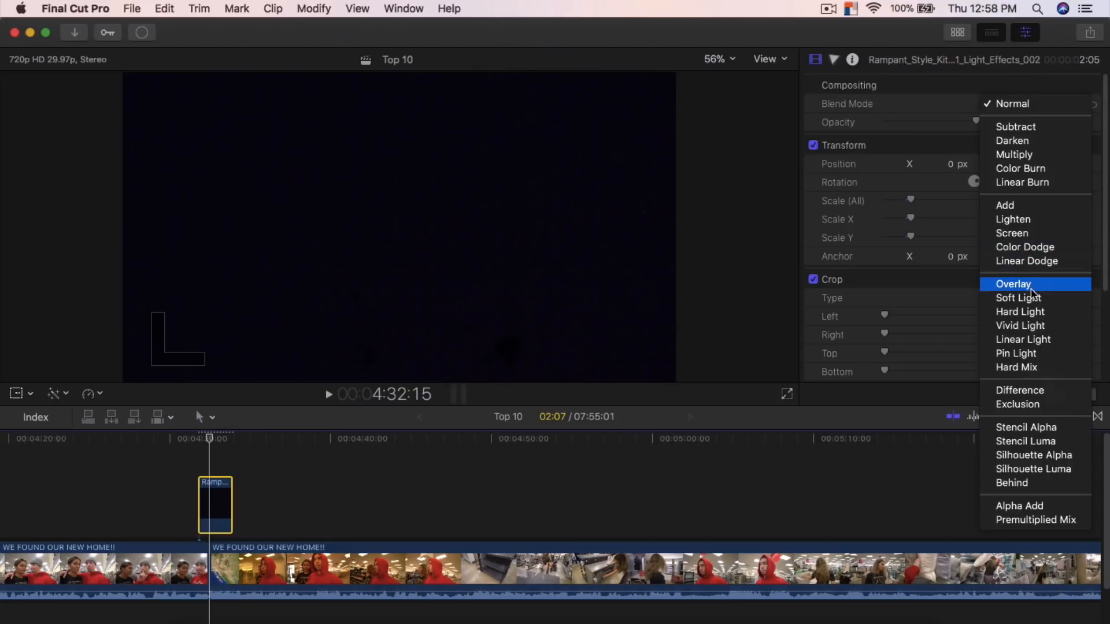
click(1017, 233)
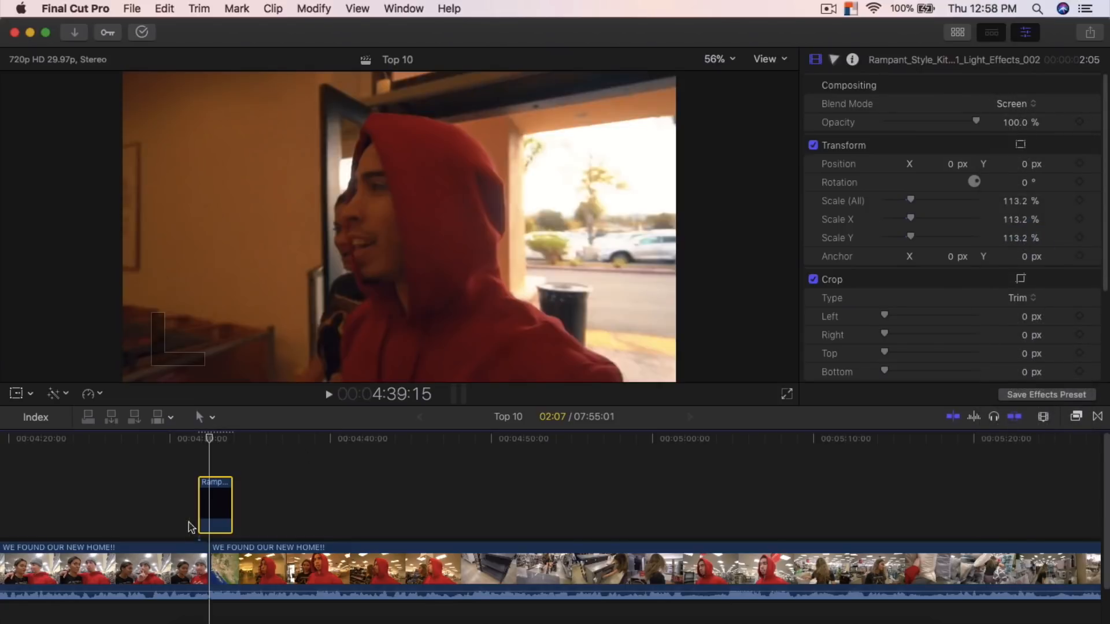
Play the timeline from 4:31:23 to check the light effect over the cut, and return the playhead to the clip's start
mouse_move(209, 438)
mouse_down()
mouse_move(231, 441)
mouse_move(201, 435)
mouse_up()
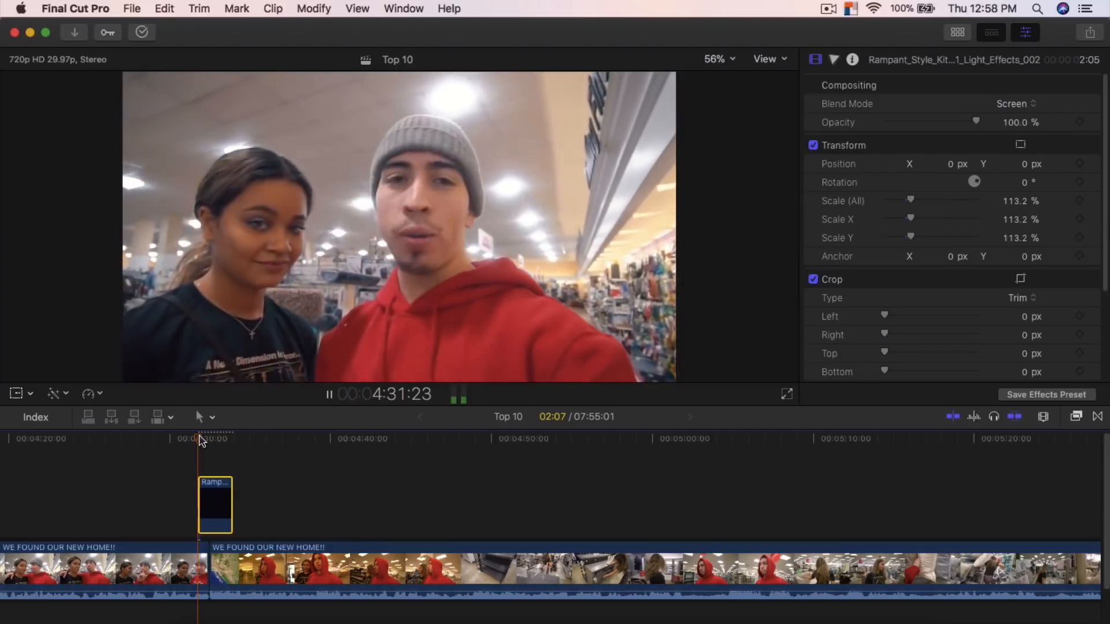
key(space)
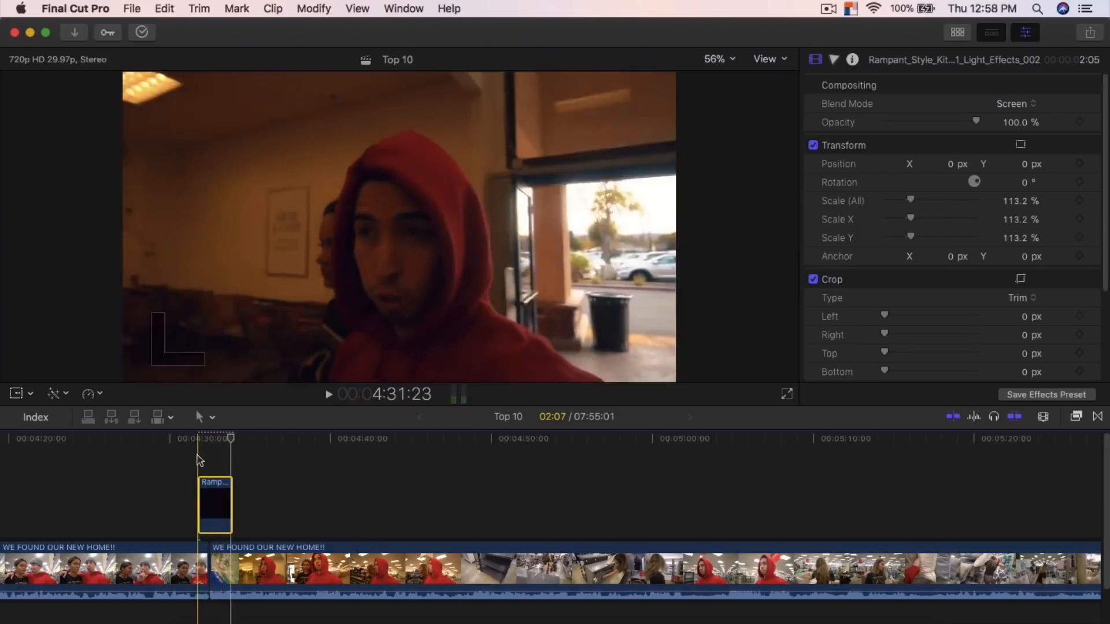
mouse_move(201, 438)
mouse_down()
mouse_move(221, 440)
mouse_move(198, 441)
mouse_up()
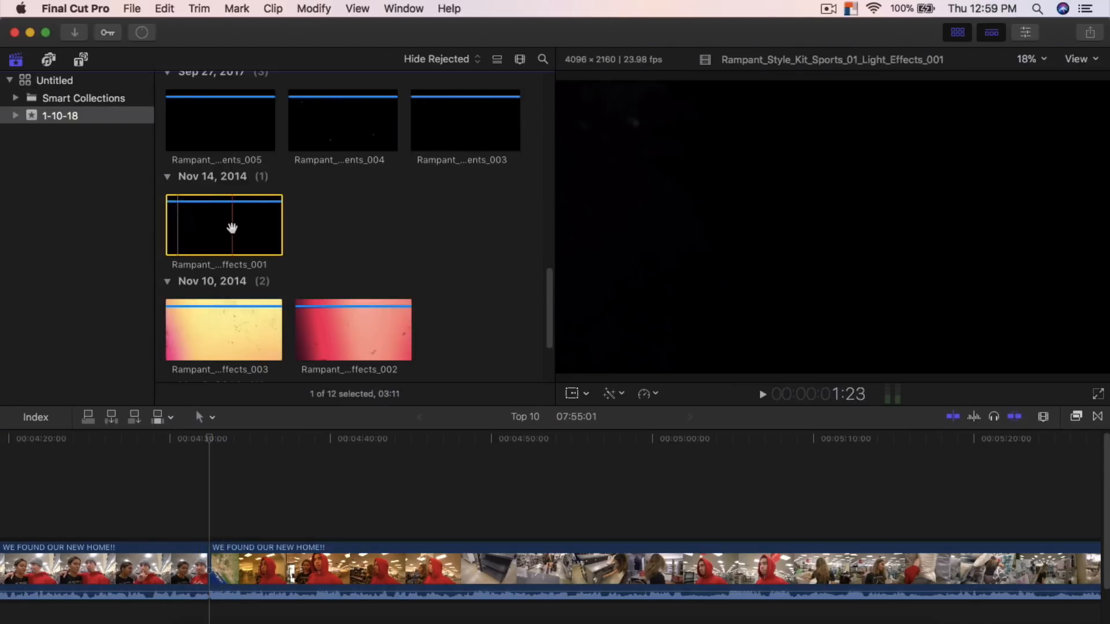
Connect the Sports_01 Light Effects 001 clip above the vlog footage at 4:13:05 and scale it to about 108% to fill the frame
drag(227, 296, 141, 504)
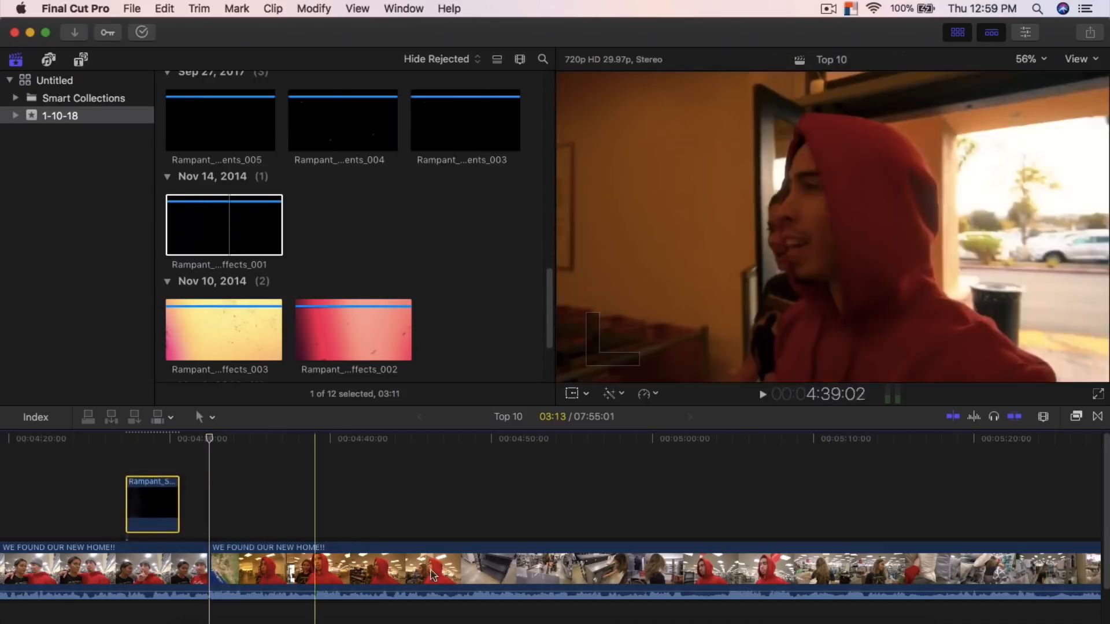
scroll(555, 503, left, 10)
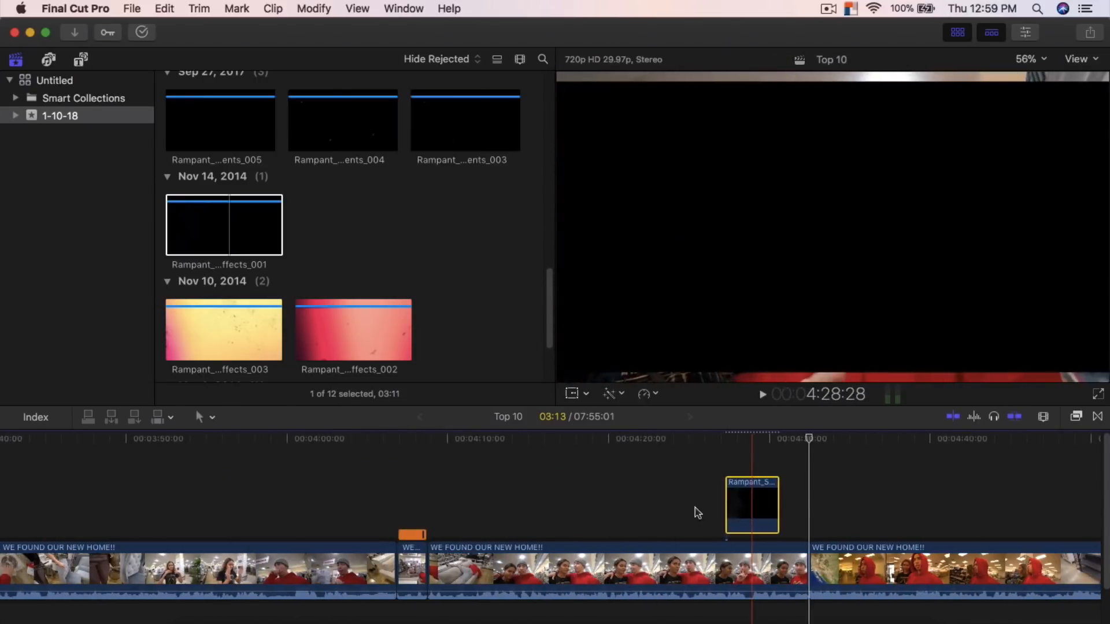
drag(737, 507, 512, 503)
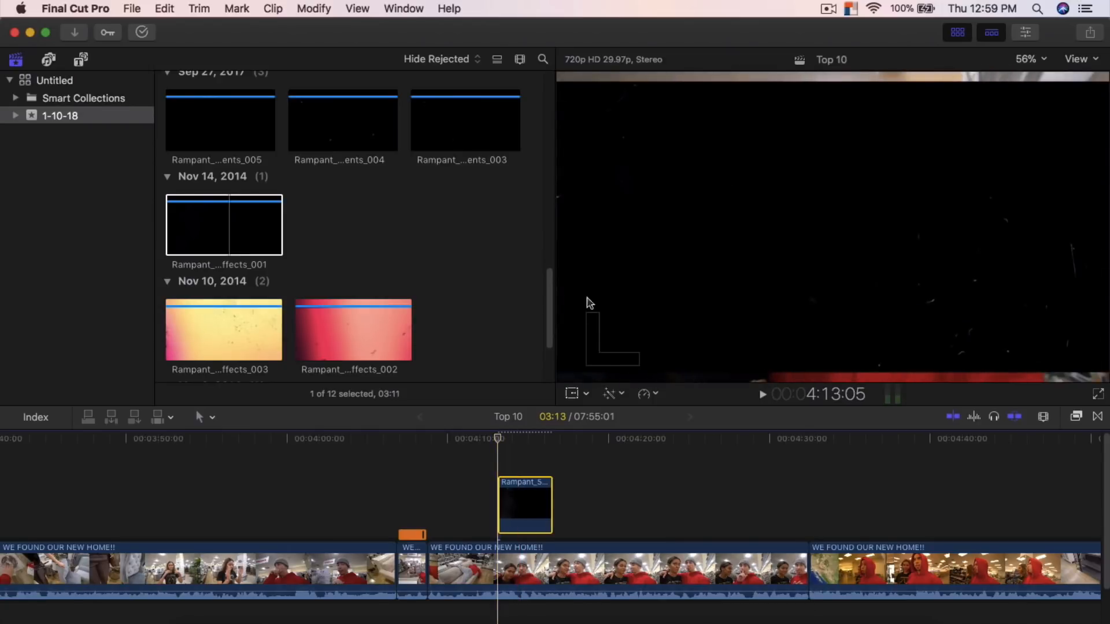
click(571, 392)
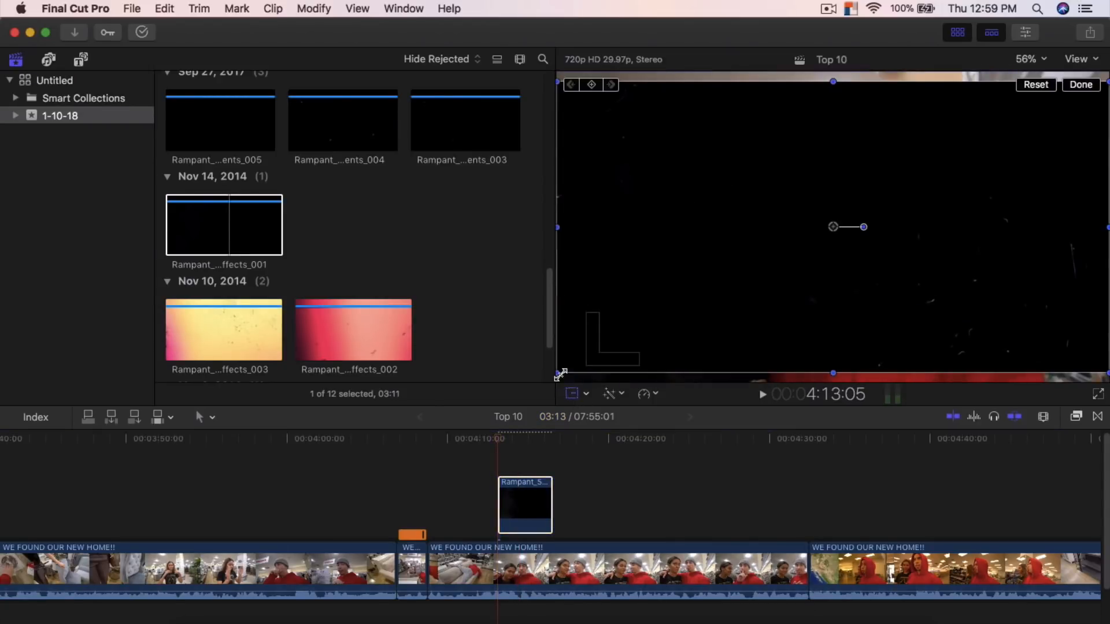
click(1080, 85)
Set the blend mode of the connected Light Effects 001 clip to Screen
key(super+4)
click(957, 32)
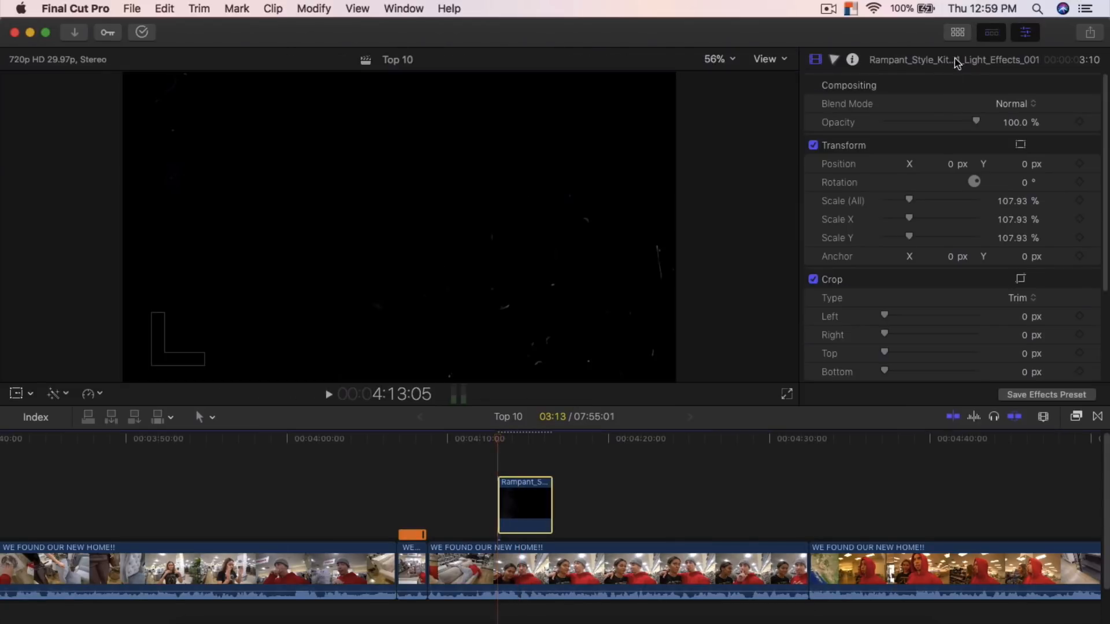
click(1012, 105)
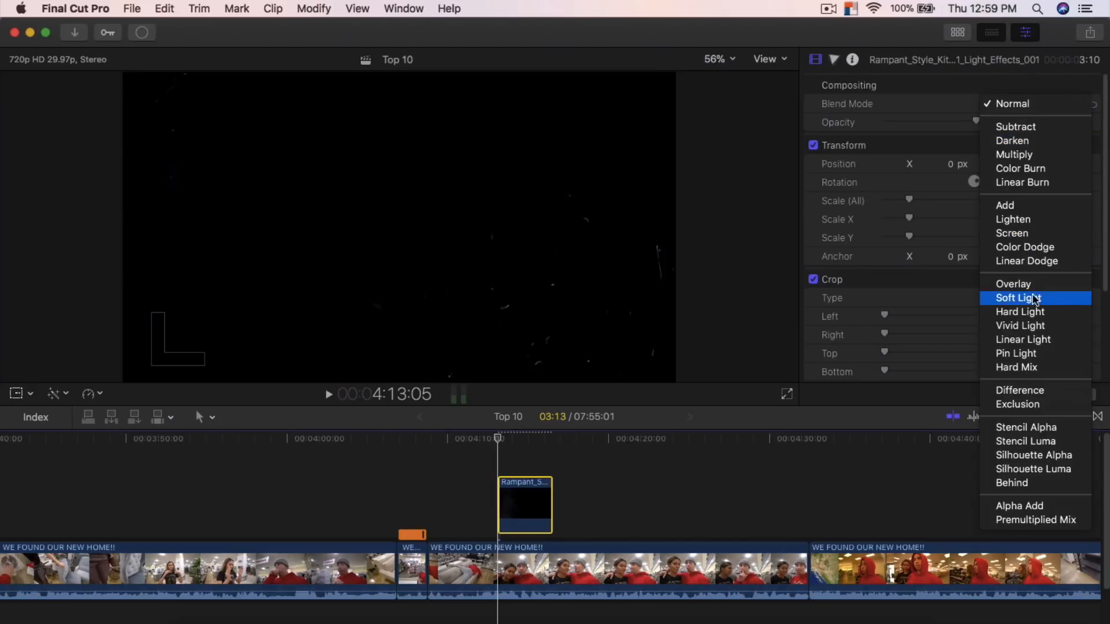
click(1013, 235)
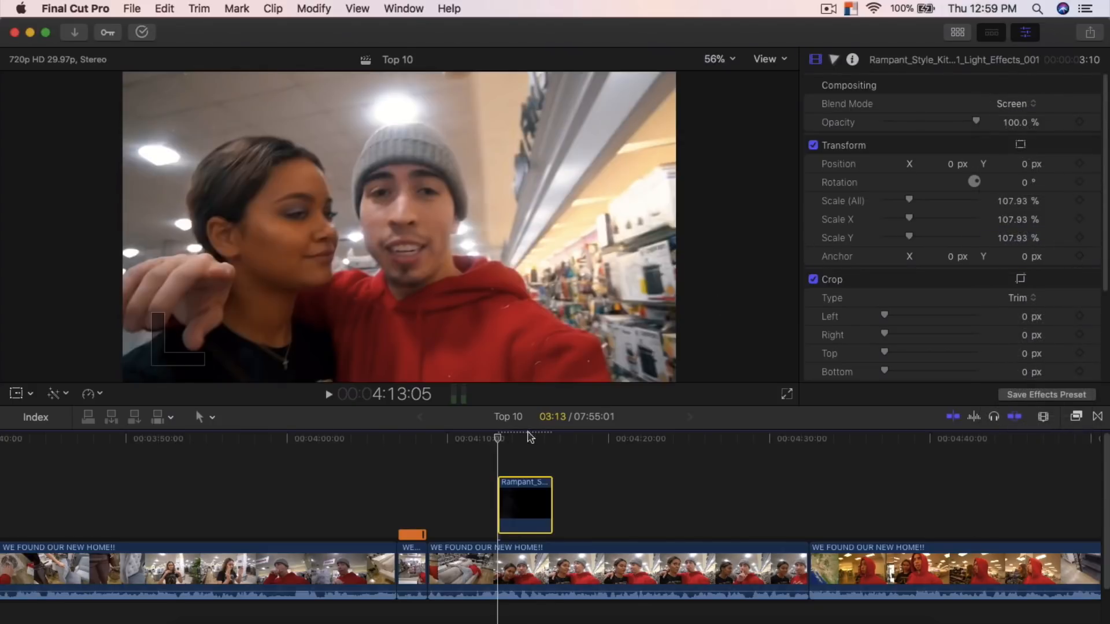
Play and scrub the timeline from 4:13:05 to check the dust and scratches overlay on the footage
key(space)
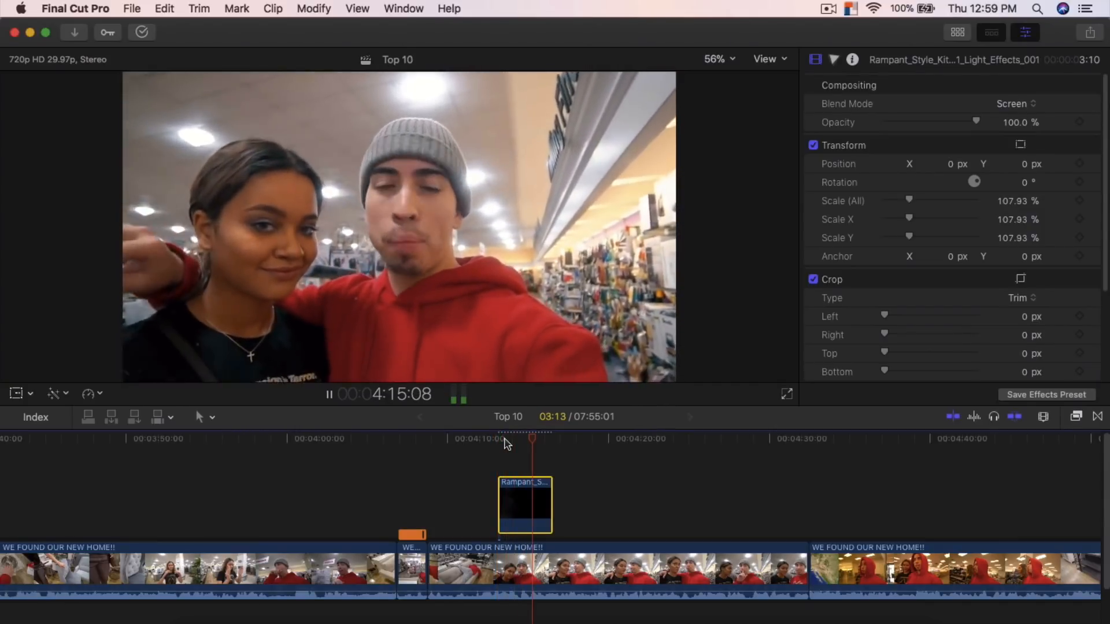
key(space)
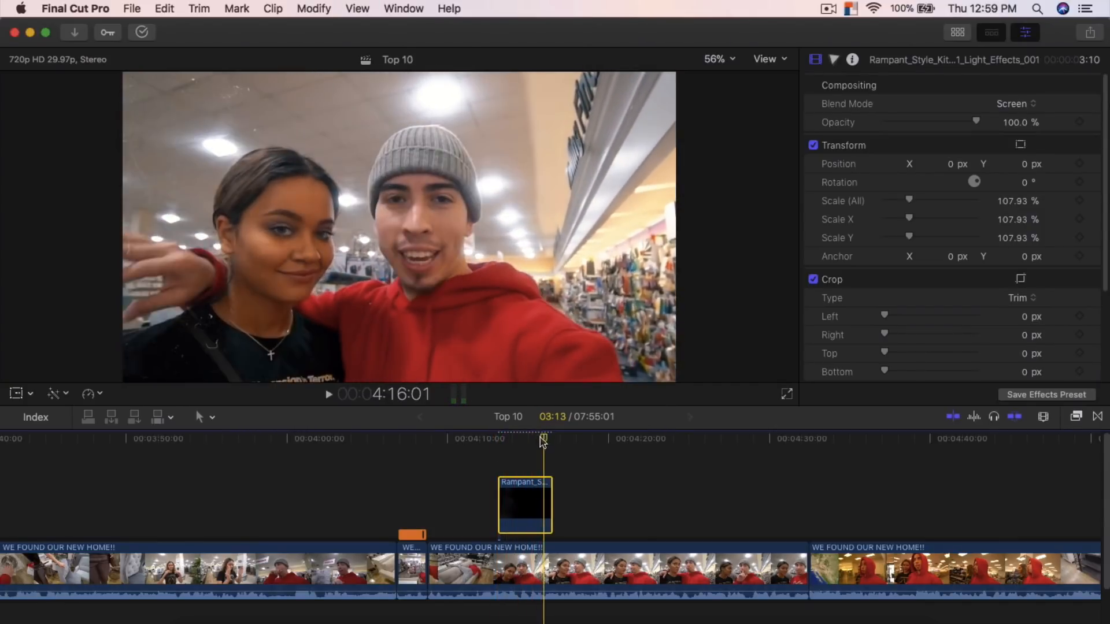
drag(542, 441, 525, 441)
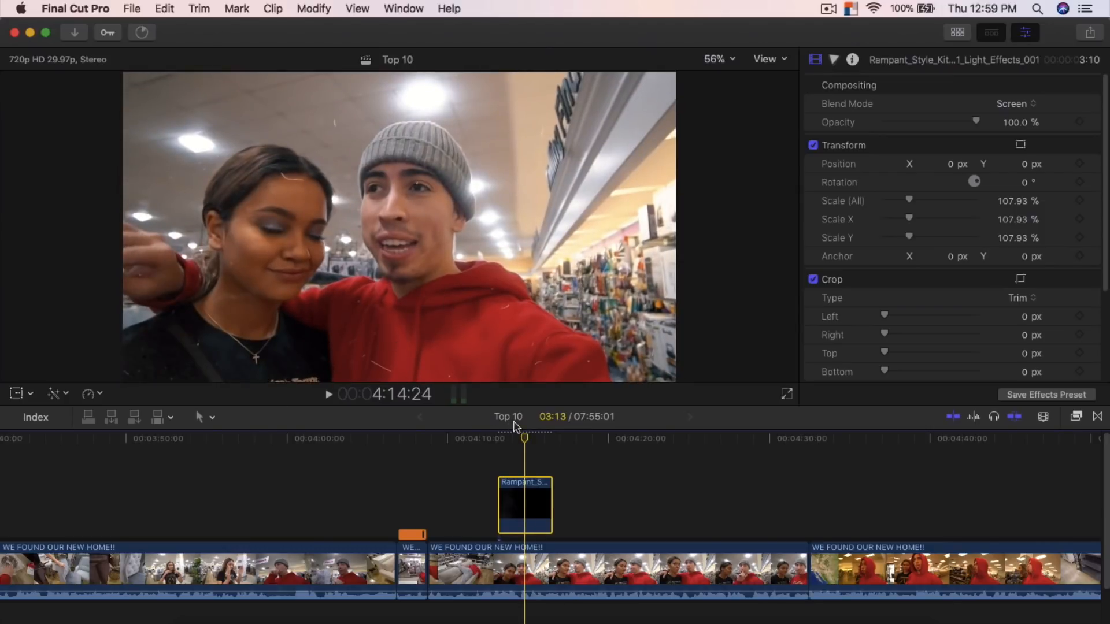
key(j)
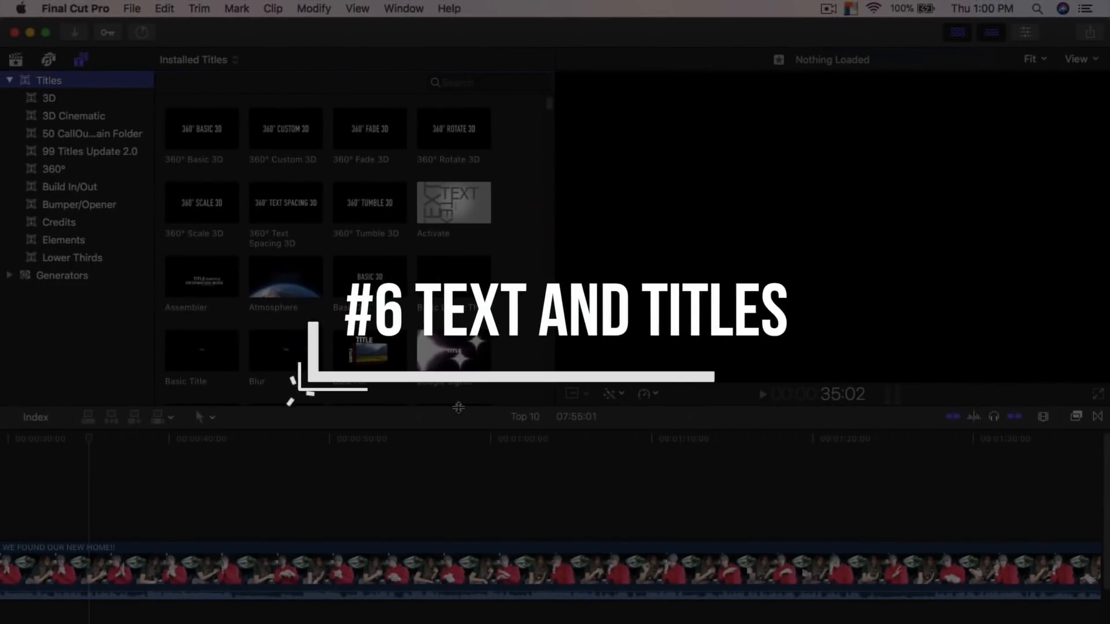
Play the car scene from its beginning near 20:29 and stop the playhead at 23:28
click(133, 439)
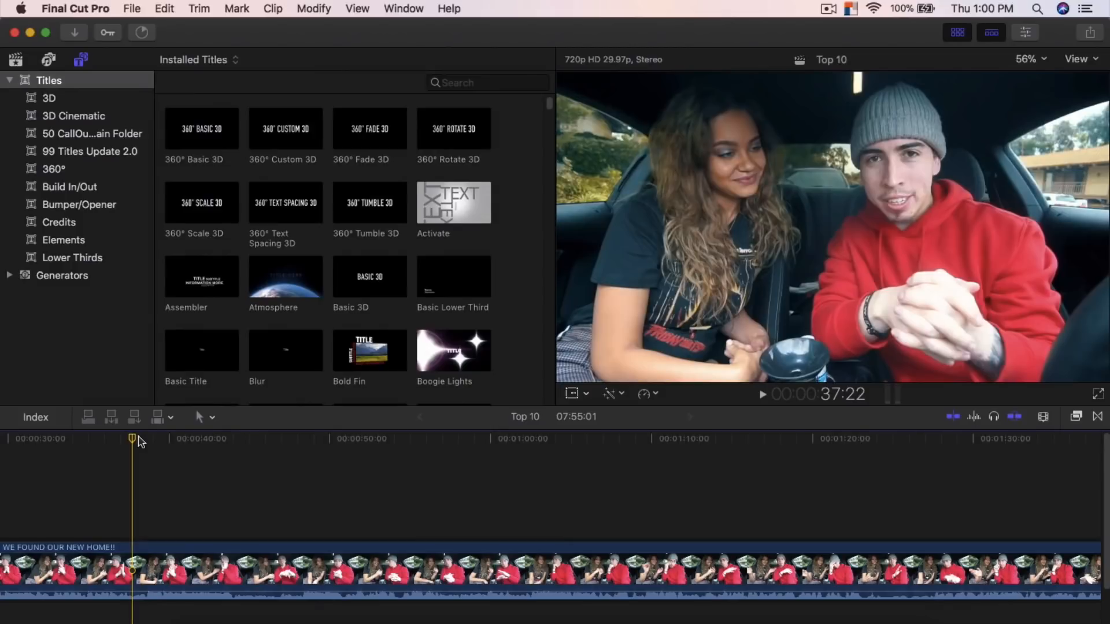
drag(134, 439, 232, 445)
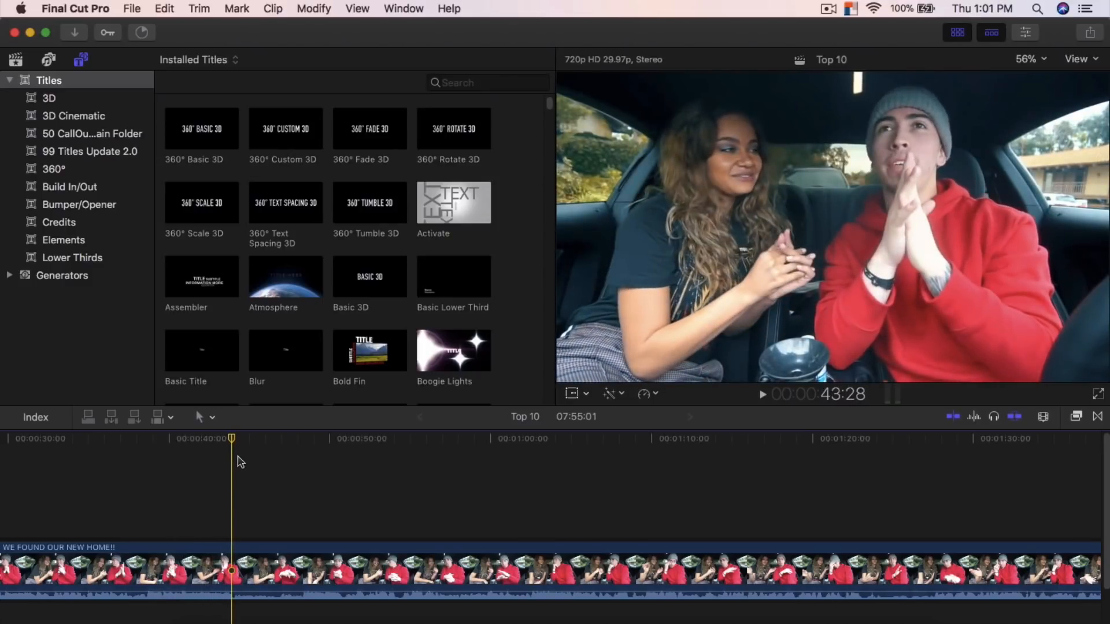
scroll(231, 491, left, 5)
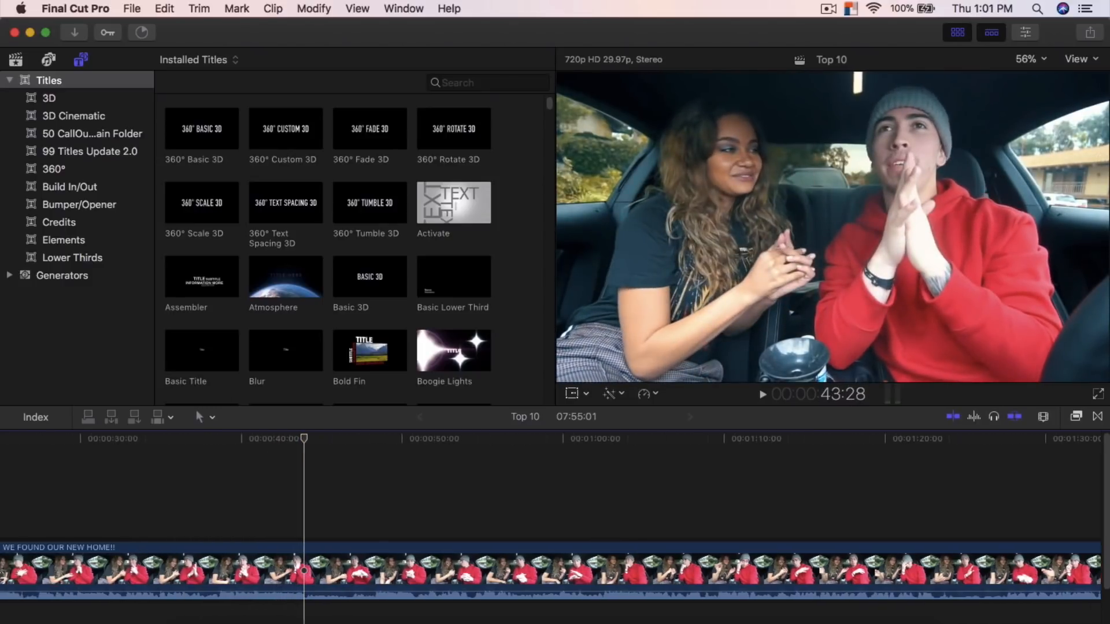
click(131, 441)
drag(130, 441, 87, 449)
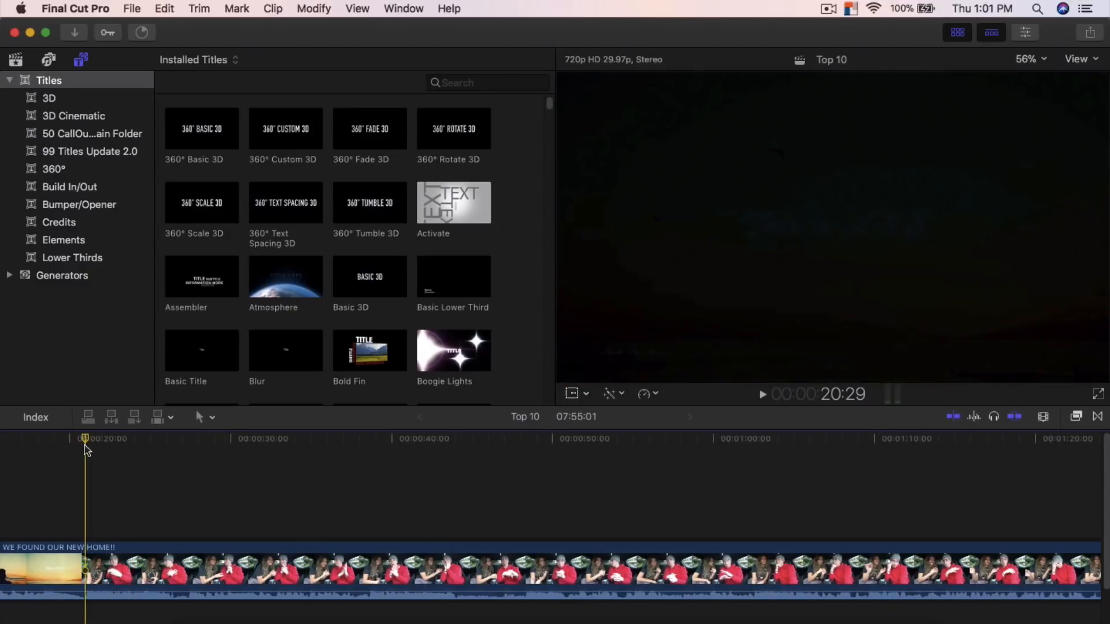
key(space)
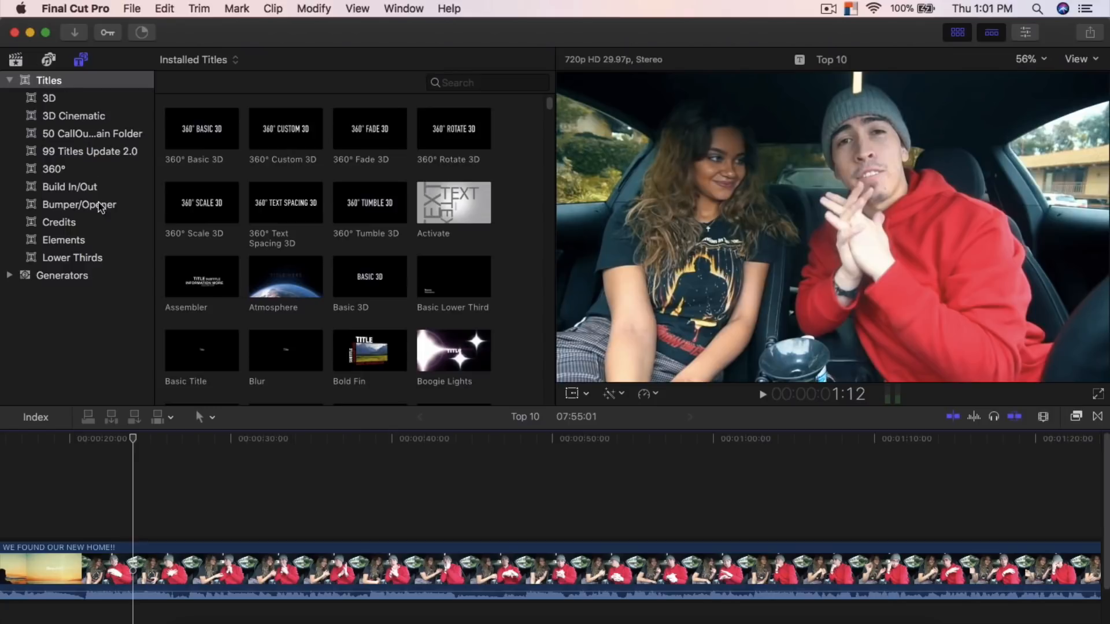
Find the Custom title among the installed titles and connect it above the car scene at 23:28
scroll(292, 307, down, 3)
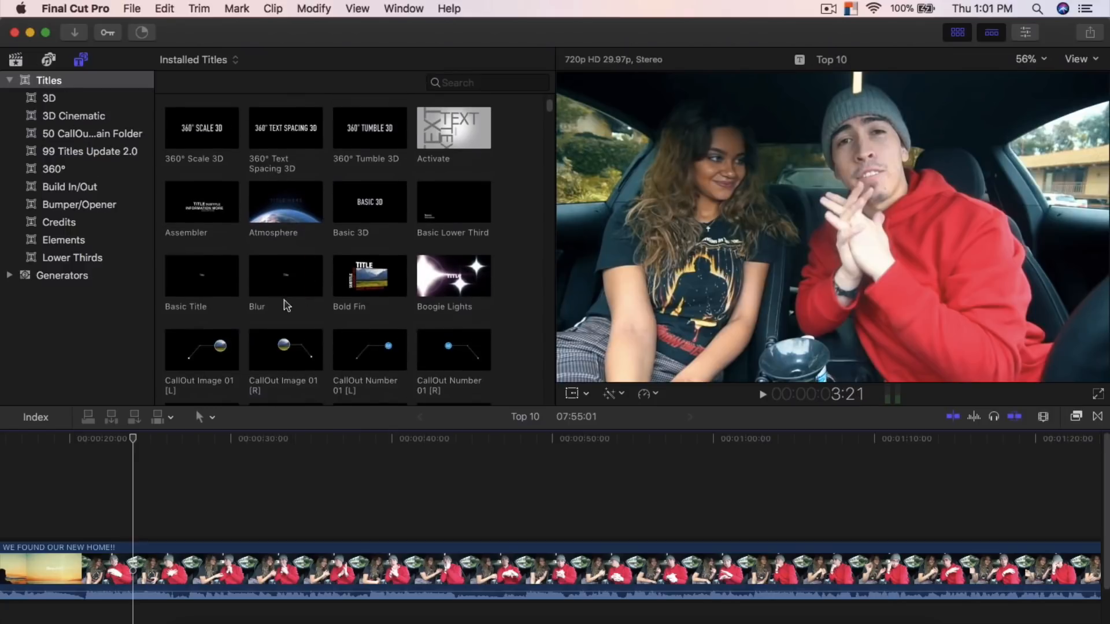
scroll(384, 268, down, 7)
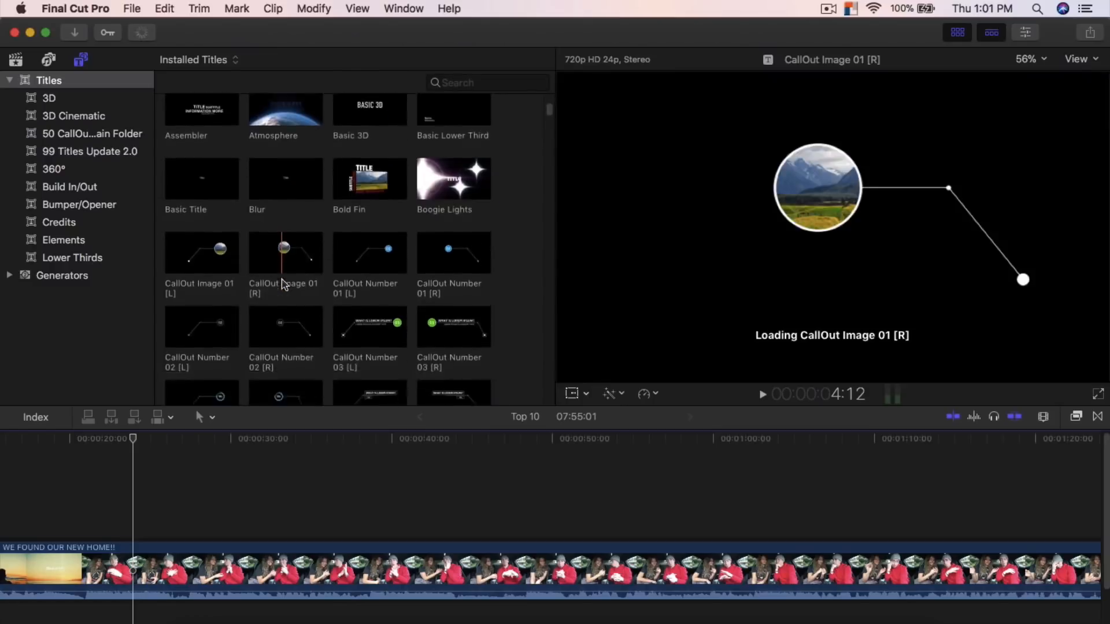
scroll(281, 288, down, 12)
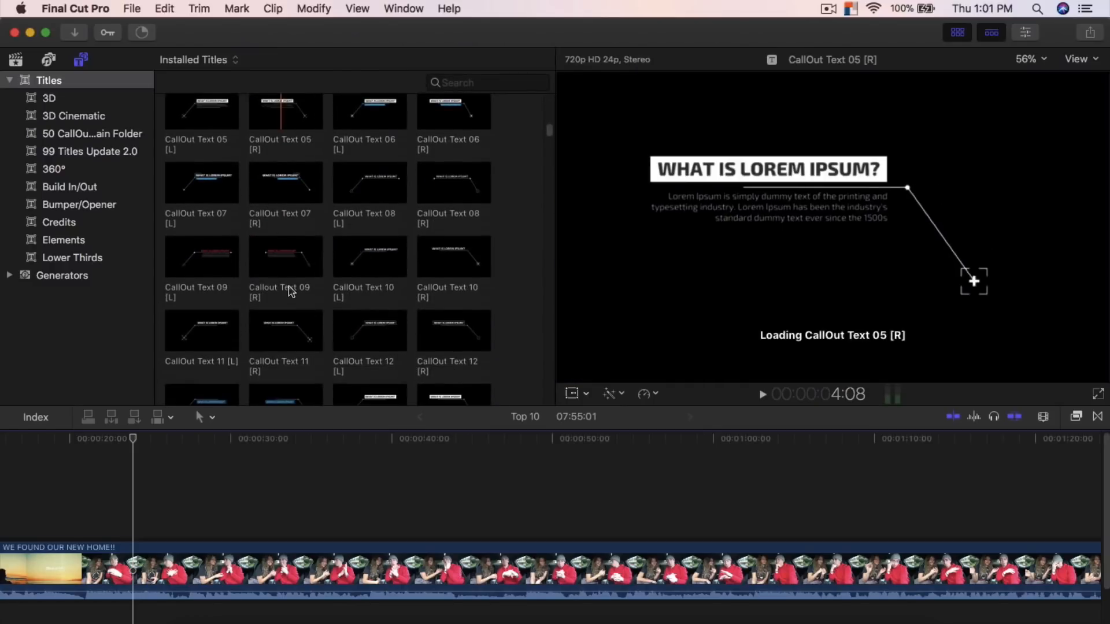
scroll(338, 243, down, 5)
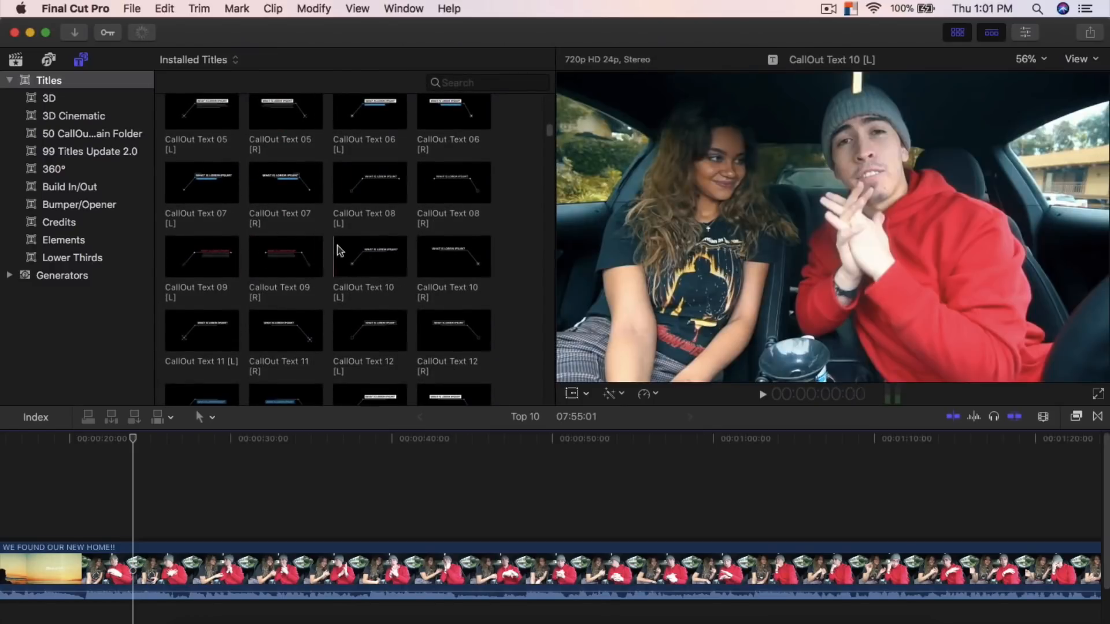
scroll(340, 244, down, 7)
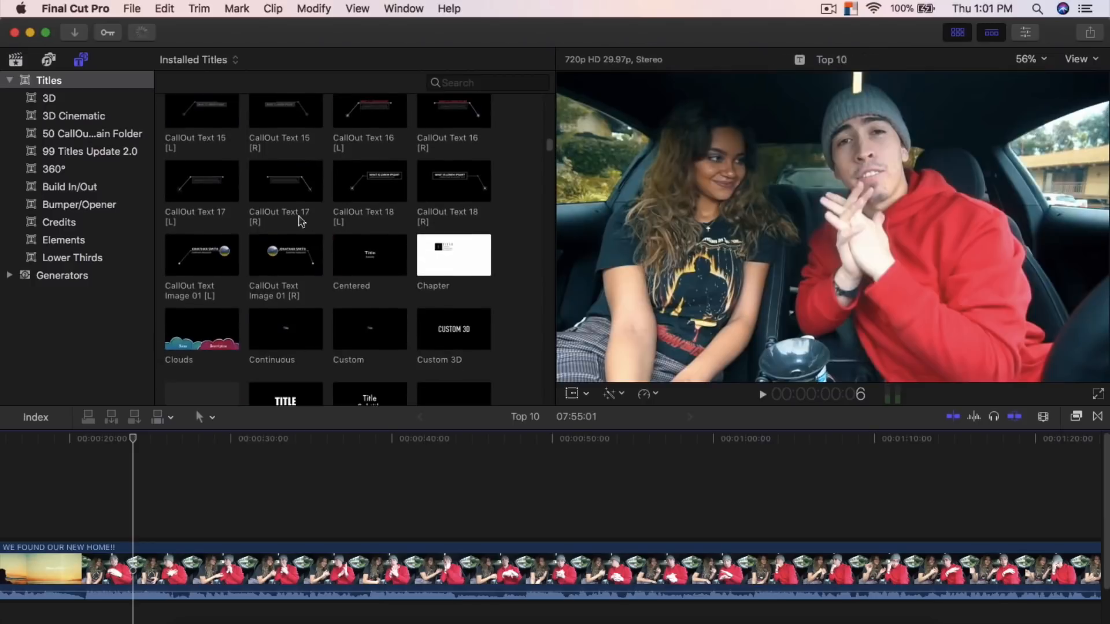
scroll(261, 219, down, 1)
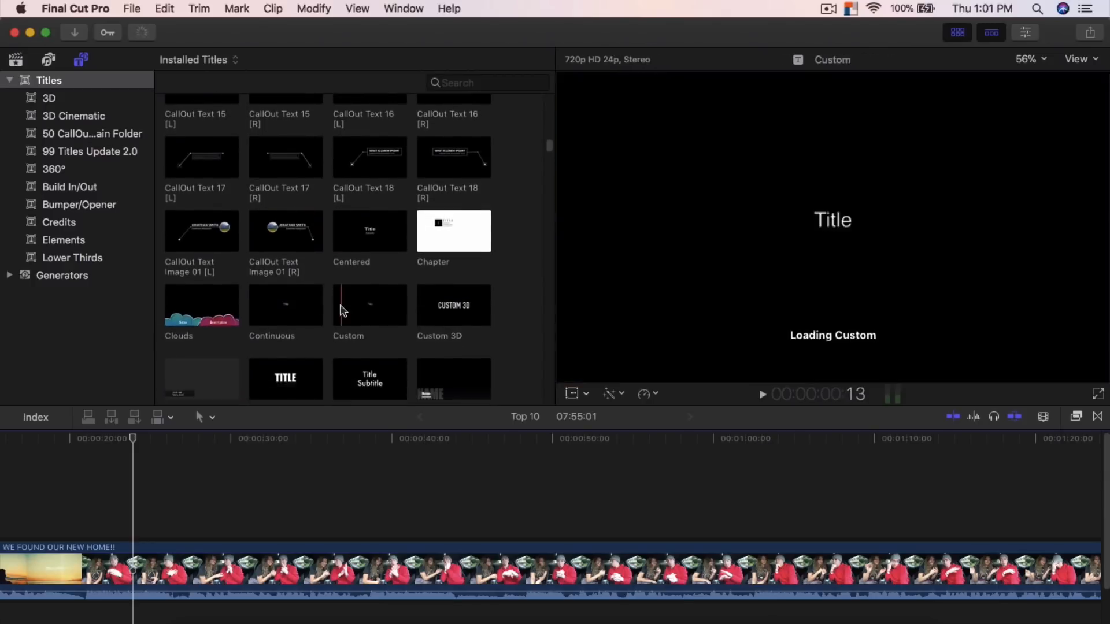
click(356, 303)
drag(356, 303, 135, 497)
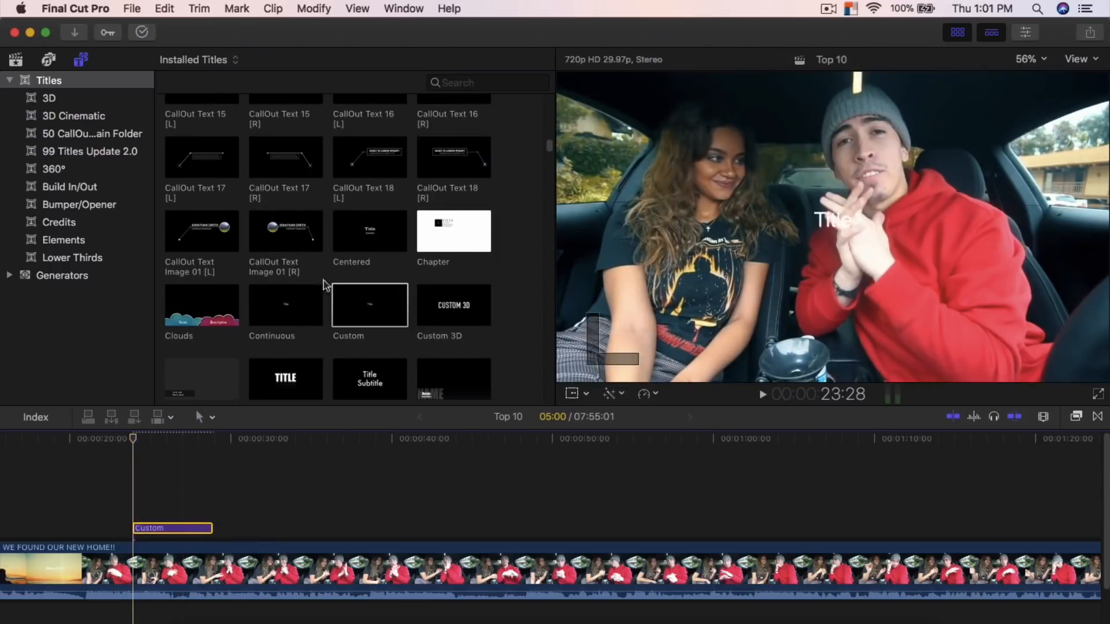
scroll(326, 272, up, 12)
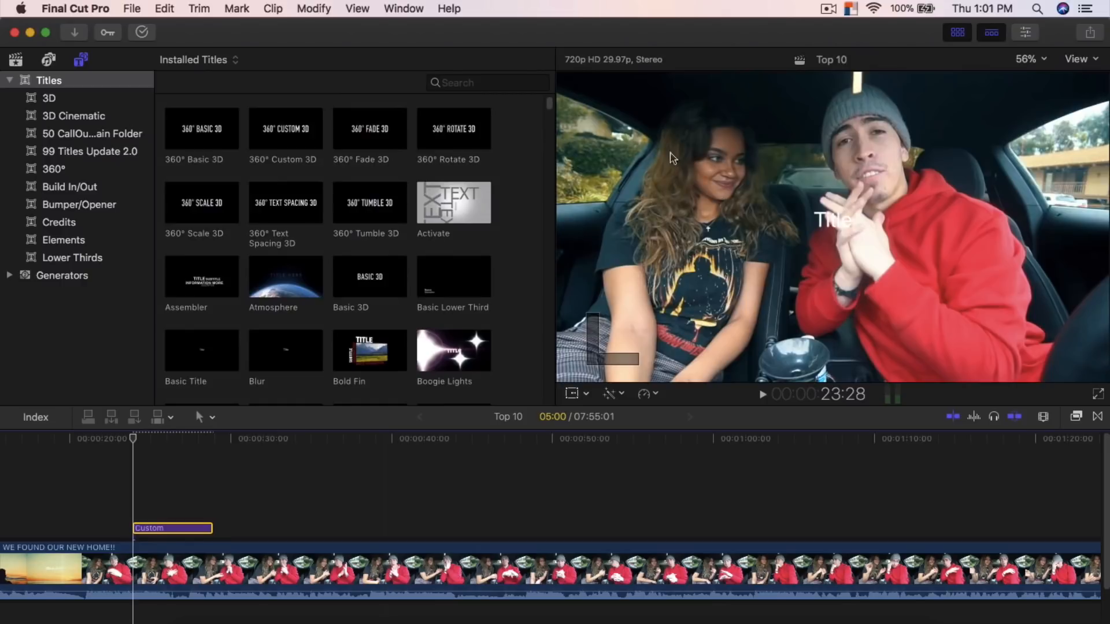
Show the text settings of the Custom title and replace its text with THIS IS L&S
click(958, 32)
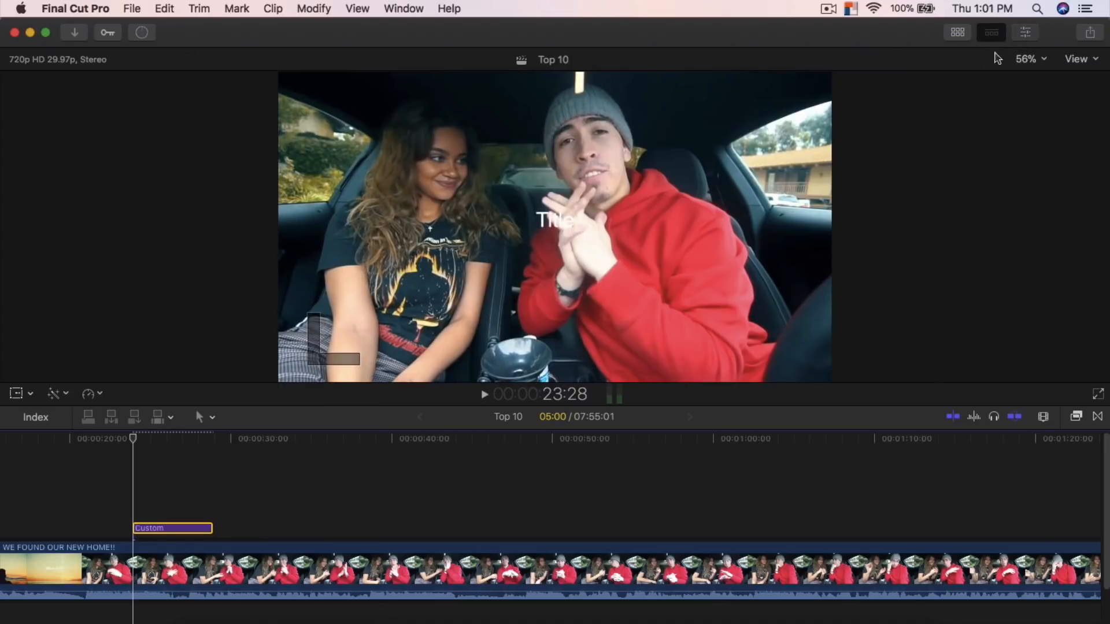
key(super+4)
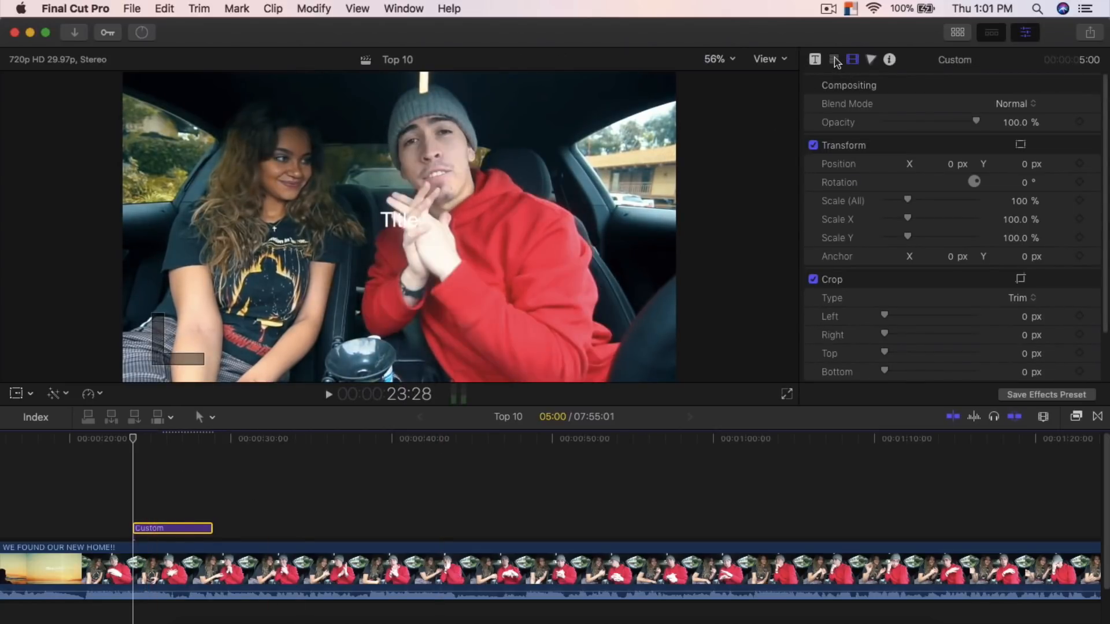
click(833, 59)
triple_click(884, 144)
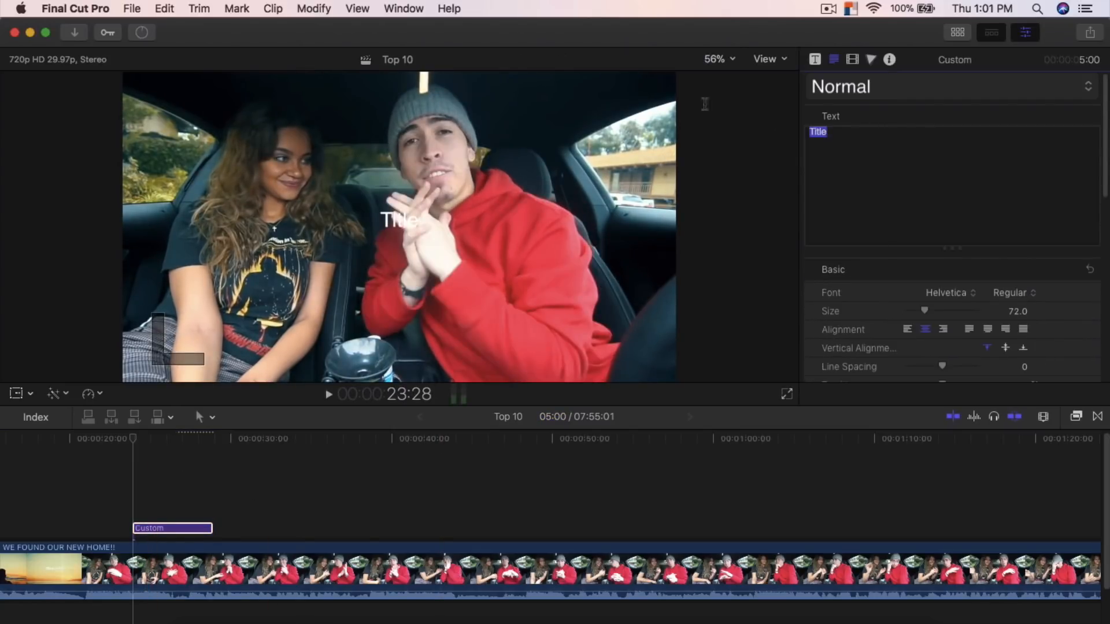
text(THIS IS L&S)
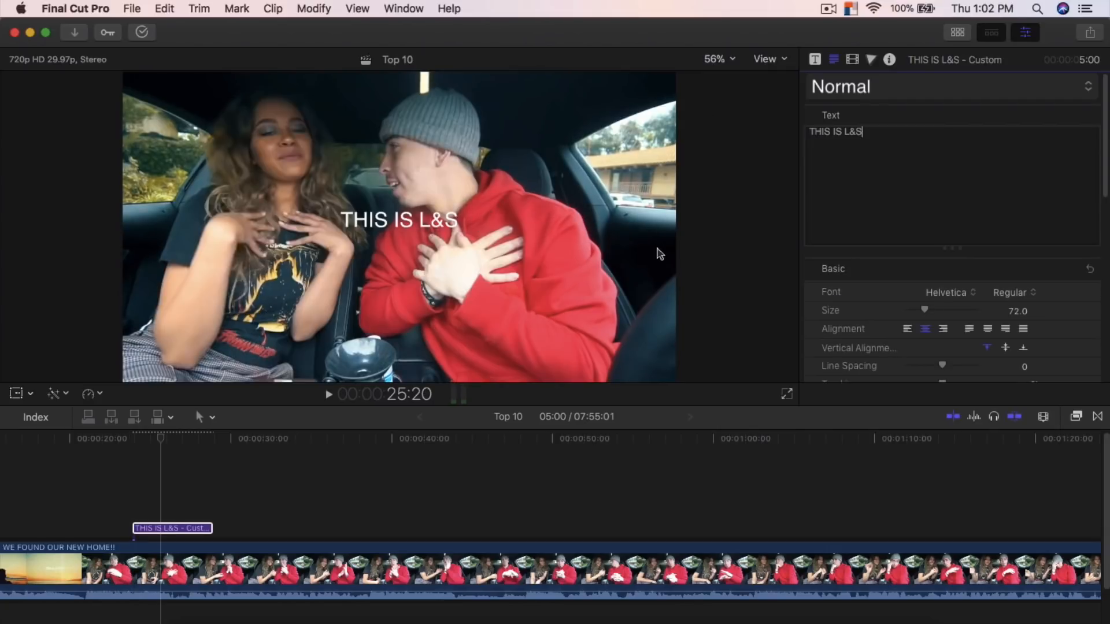
Try the Bold style on the THIS IS L&S text, and set its font to Didot Regular and its size to 165
triple_click(805, 133)
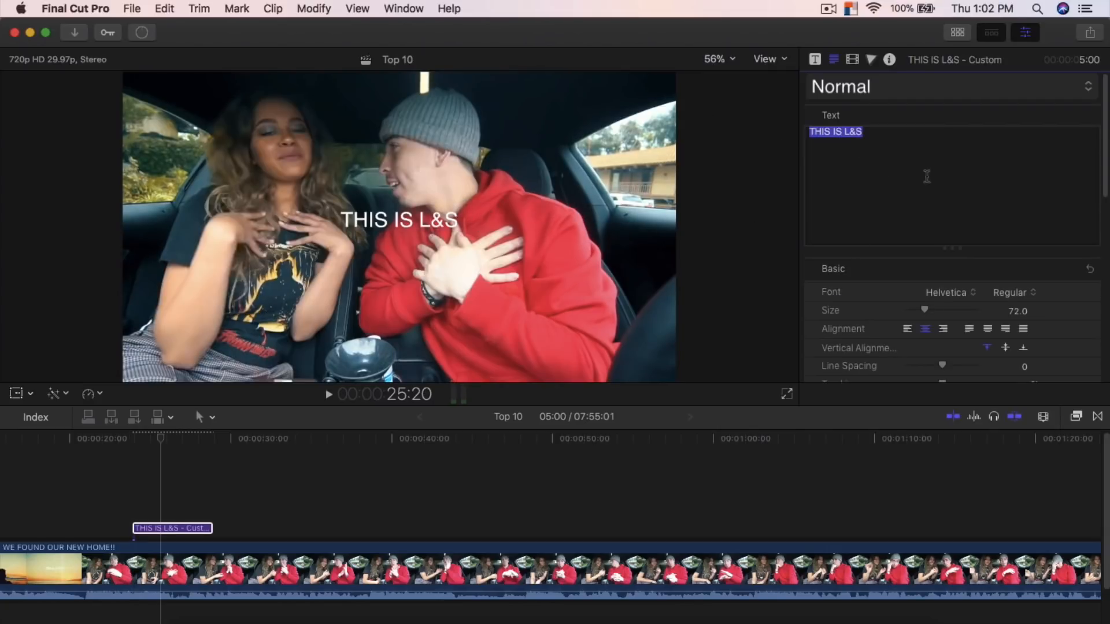
click(1012, 297)
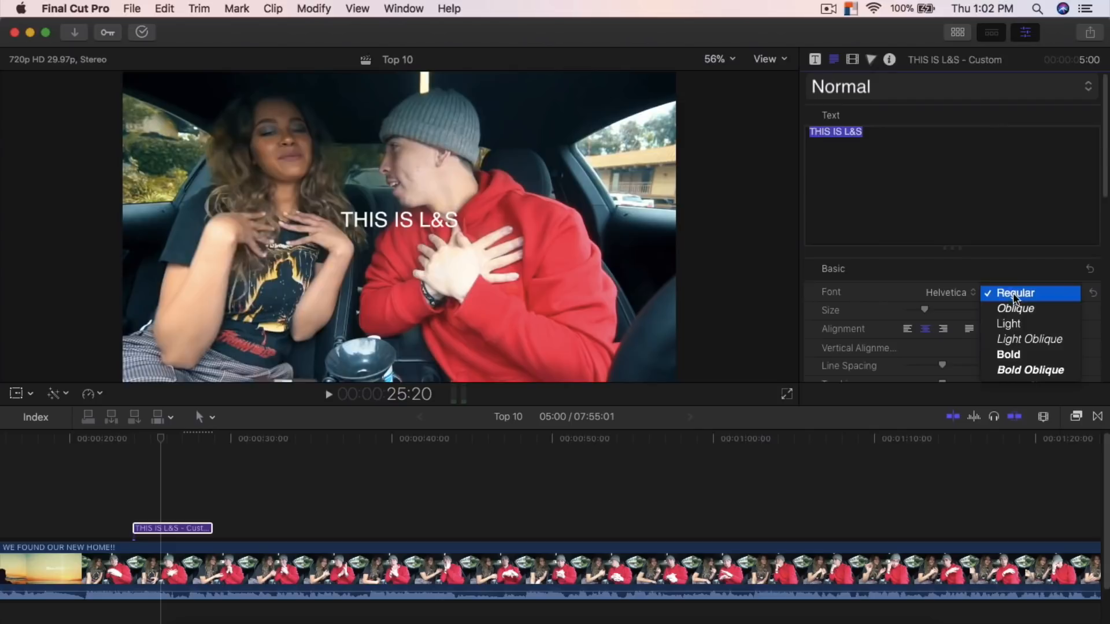
click(991, 354)
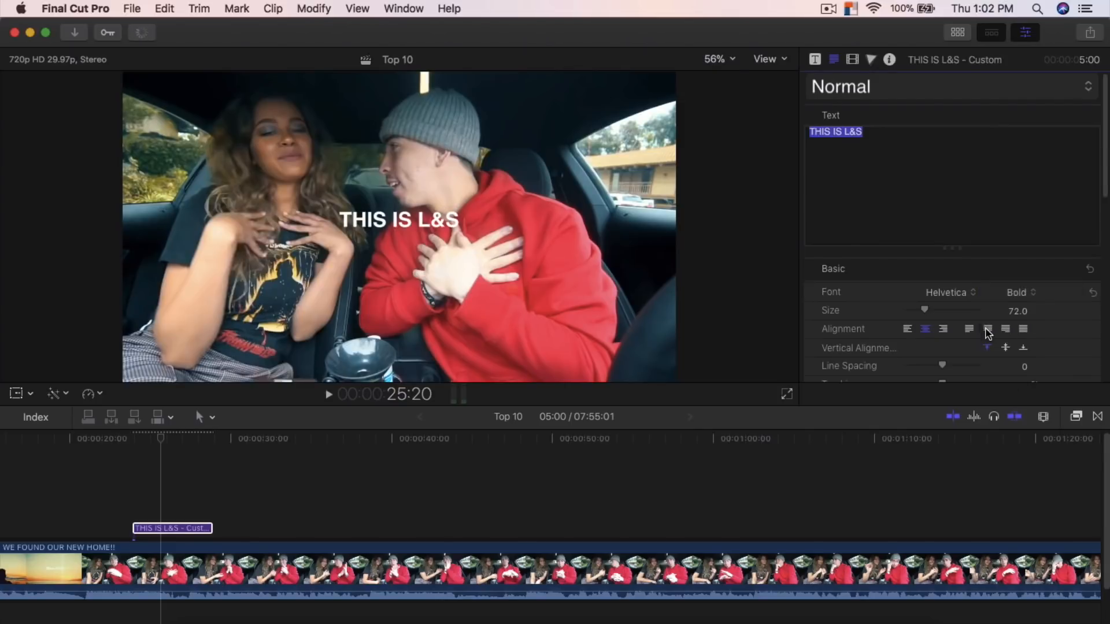
click(951, 295)
scroll(963, 297, up, 10)
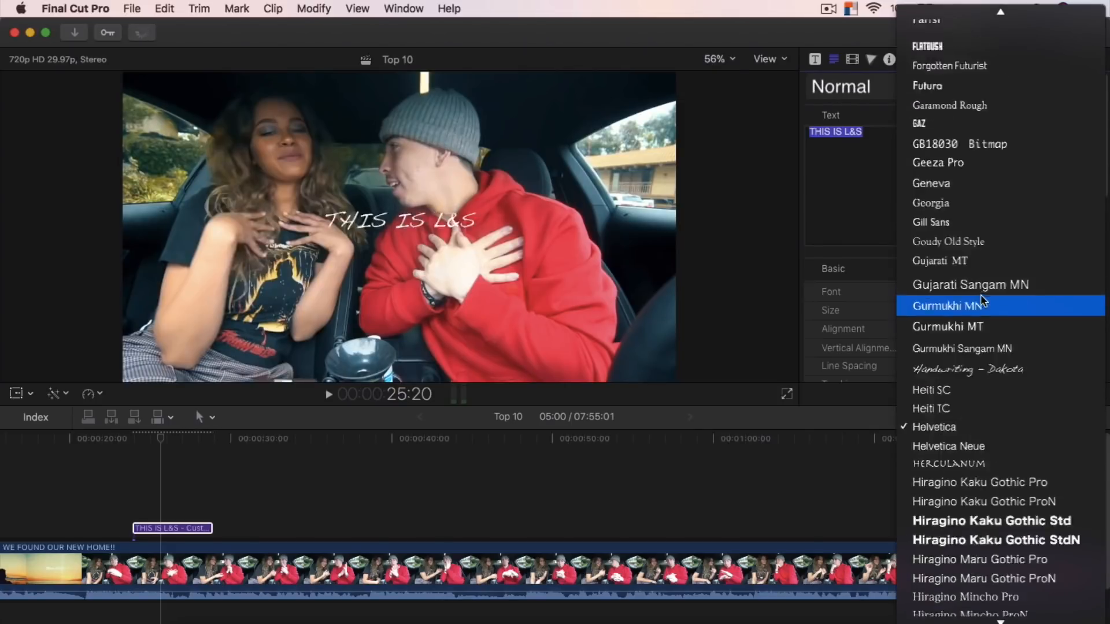
click(971, 285)
drag(925, 311, 947, 307)
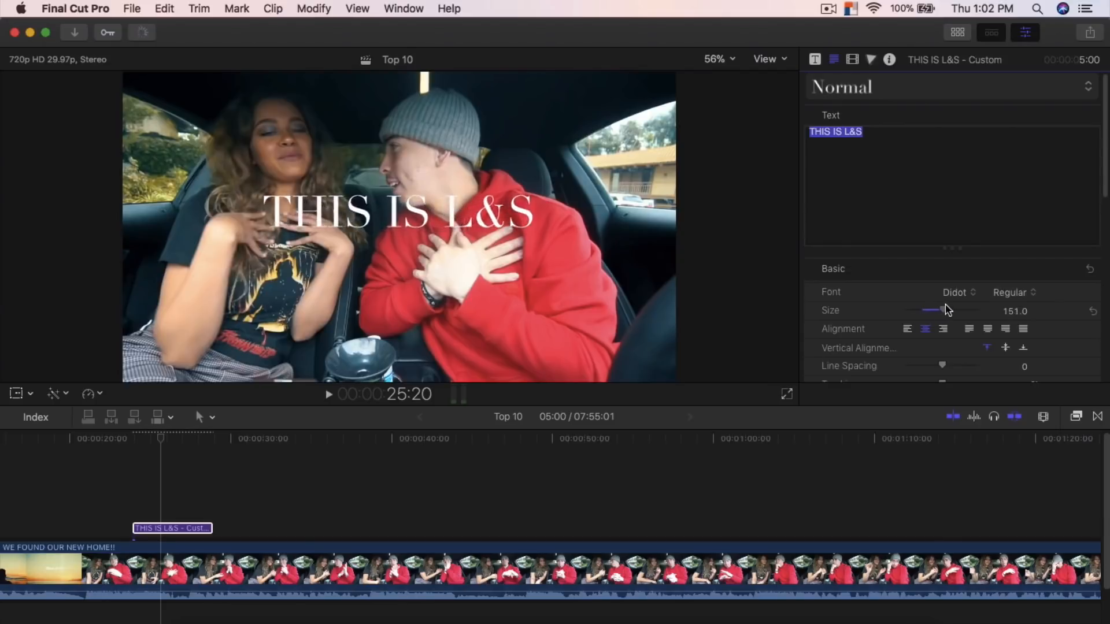
Add a Cross Dissolve transition to both ends of the THIS IS L&S title, starting at 23:28
click(133, 528)
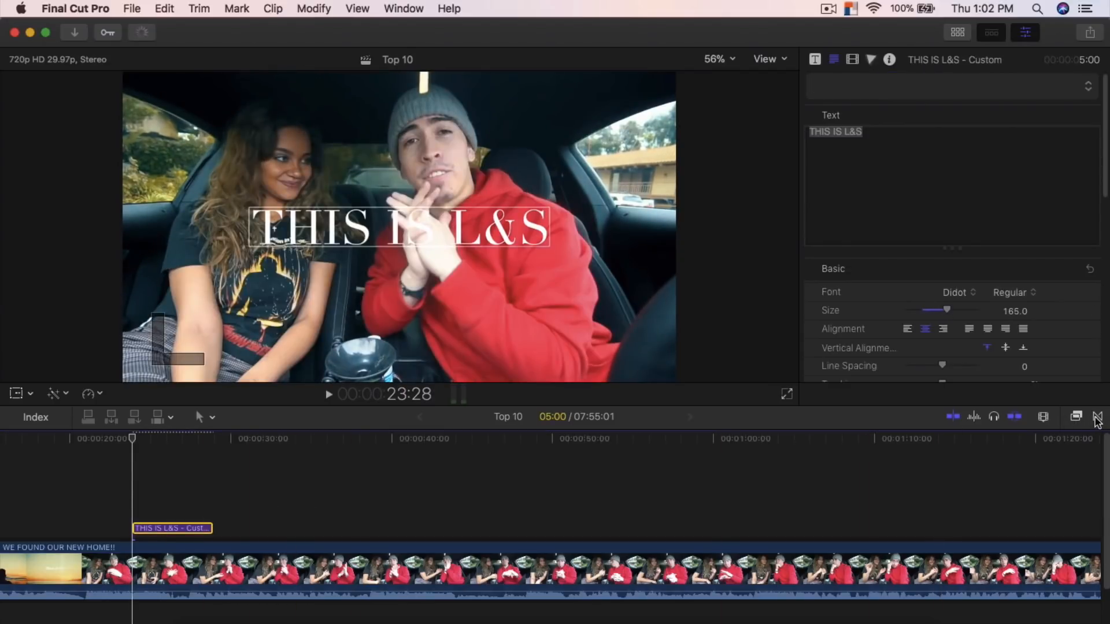
click(1096, 419)
click(855, 473)
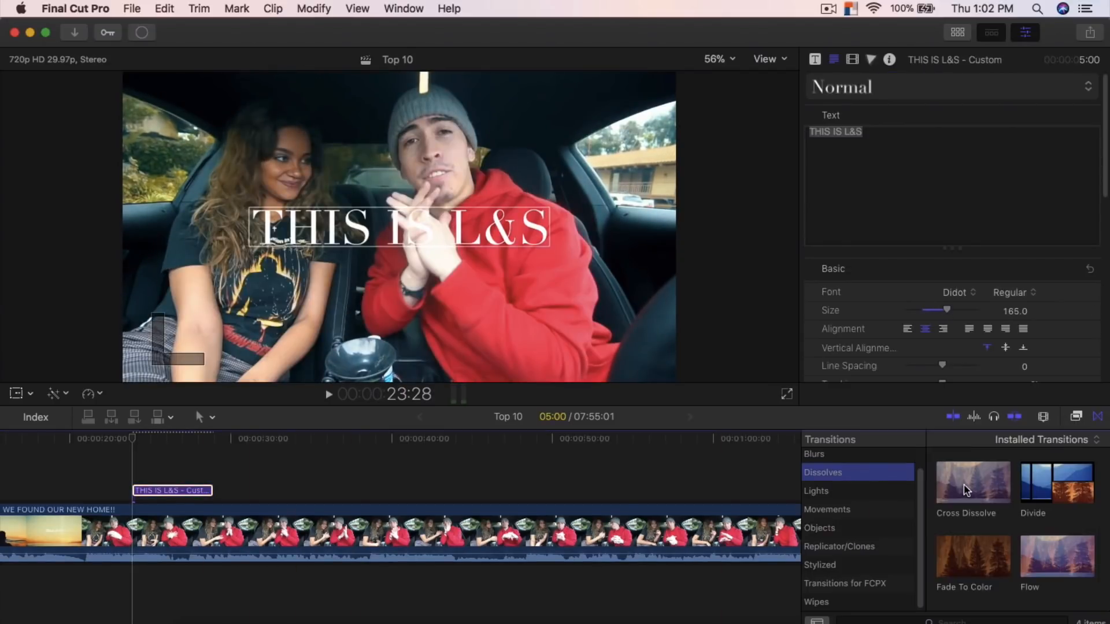
drag(966, 489, 158, 489)
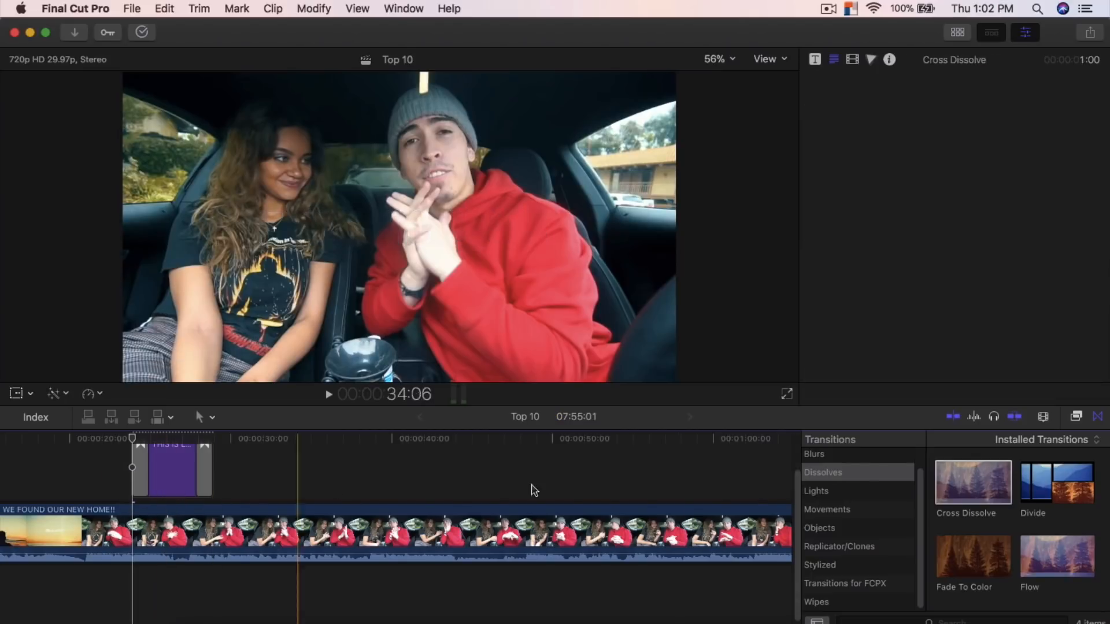
click(1097, 417)
scroll(138, 472, up, 2)
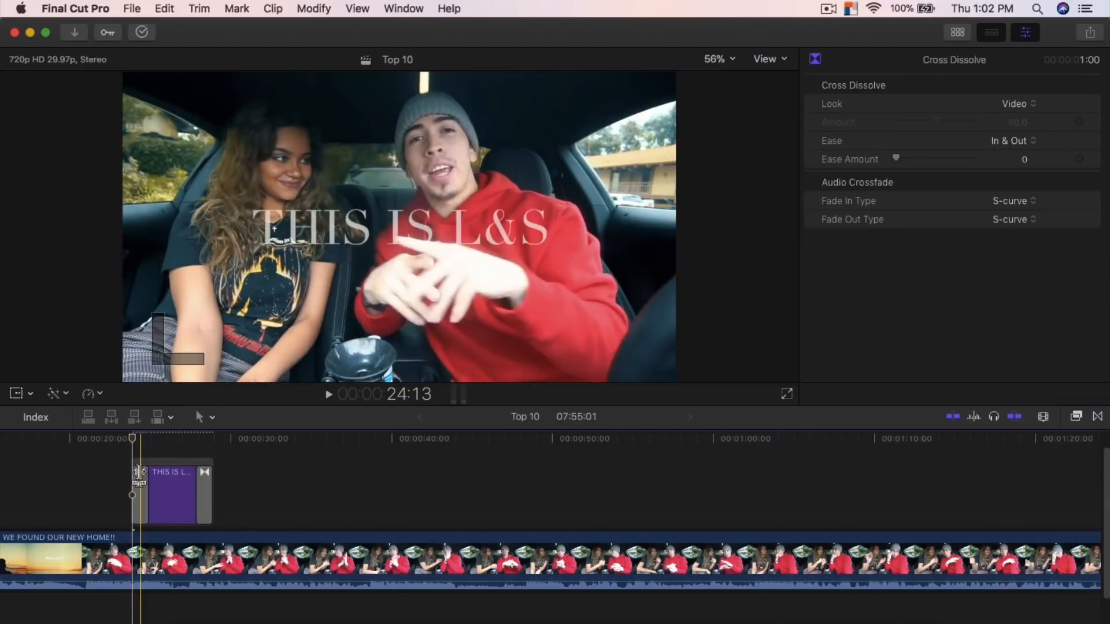
Render the THIS IS L&S title with its dissolves and play it back over the car scene
click(314, 8)
click(379, 319)
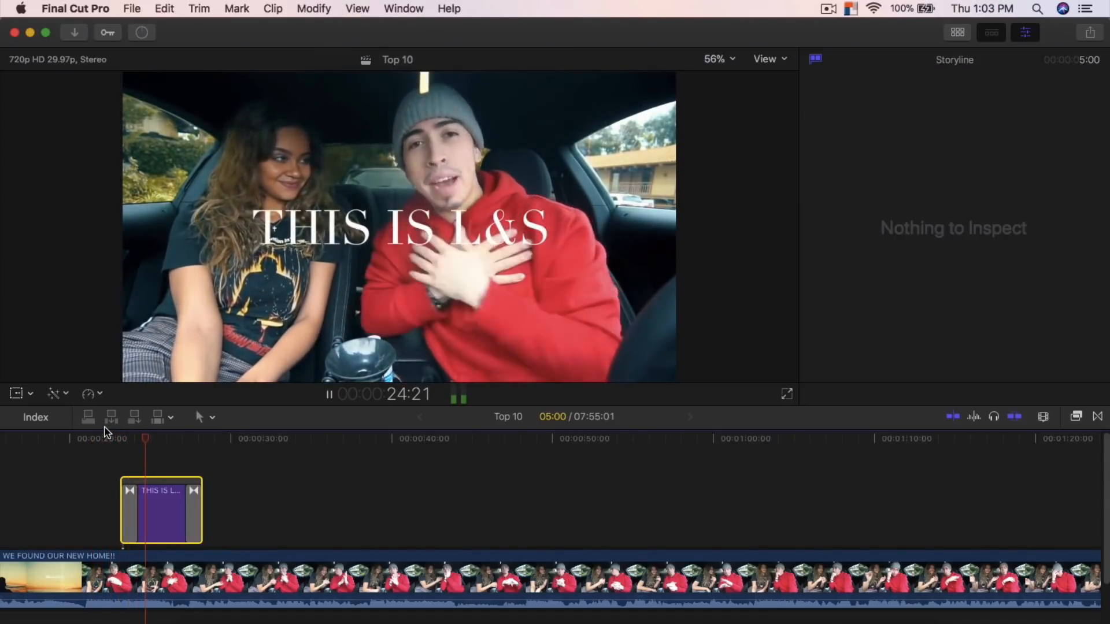
key(space)
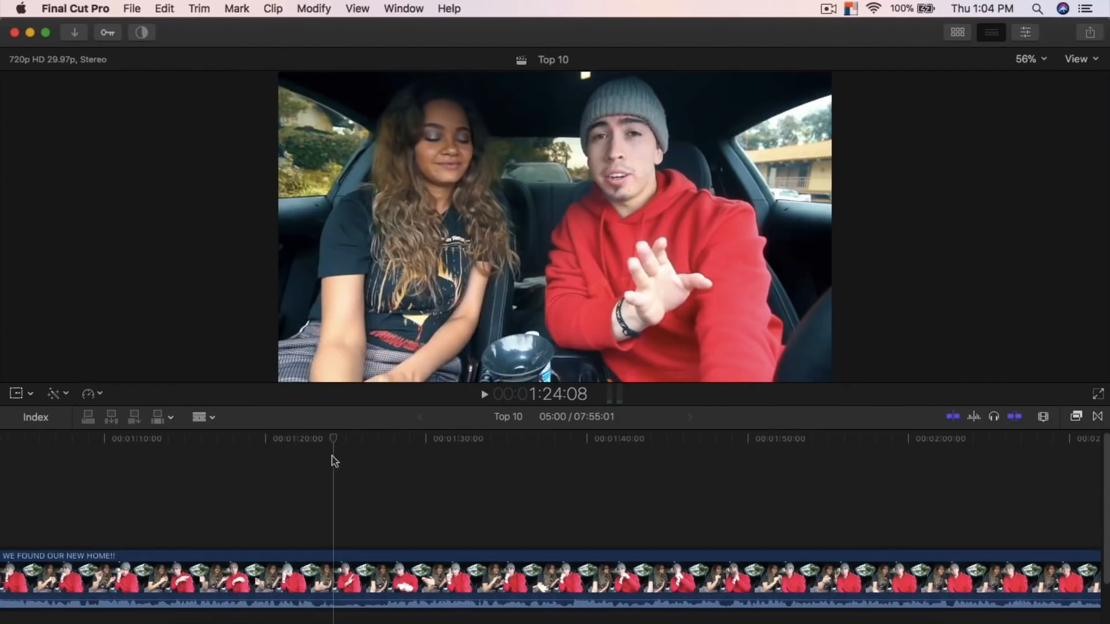
Play the car scene around 1:23 to 1:24 to find where the unwanted section begins
mouse_move(335, 461)
mouse_down()
mouse_move(354, 442)
mouse_move(396, 439)
mouse_move(325, 431)
mouse_move(342, 442)
mouse_up()
key(space)
key(space)
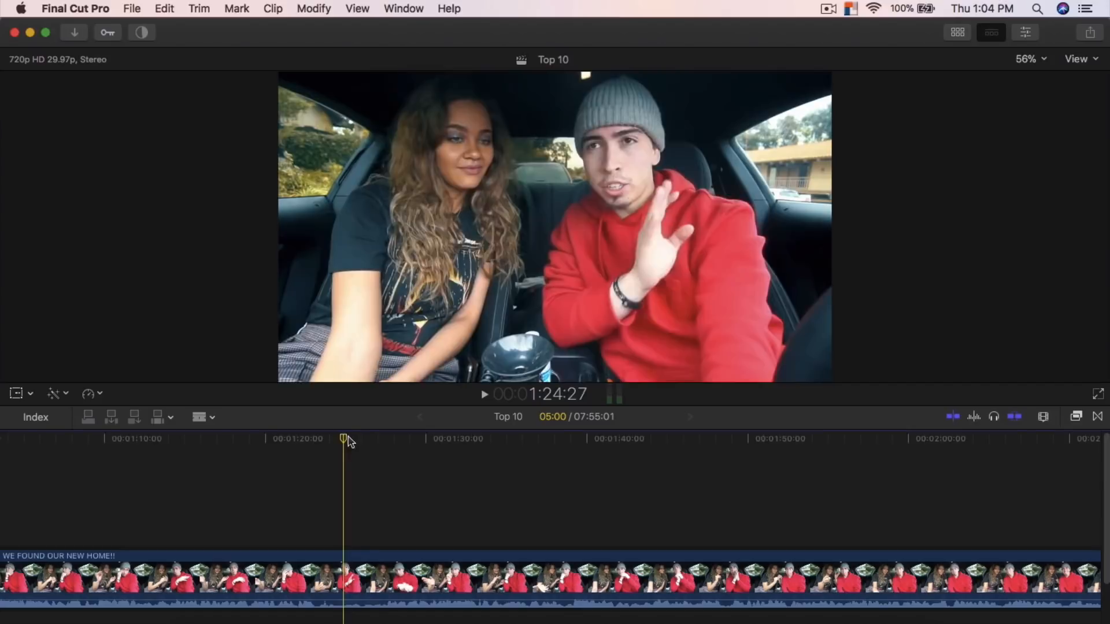
drag(347, 442, 307, 448)
key(space)
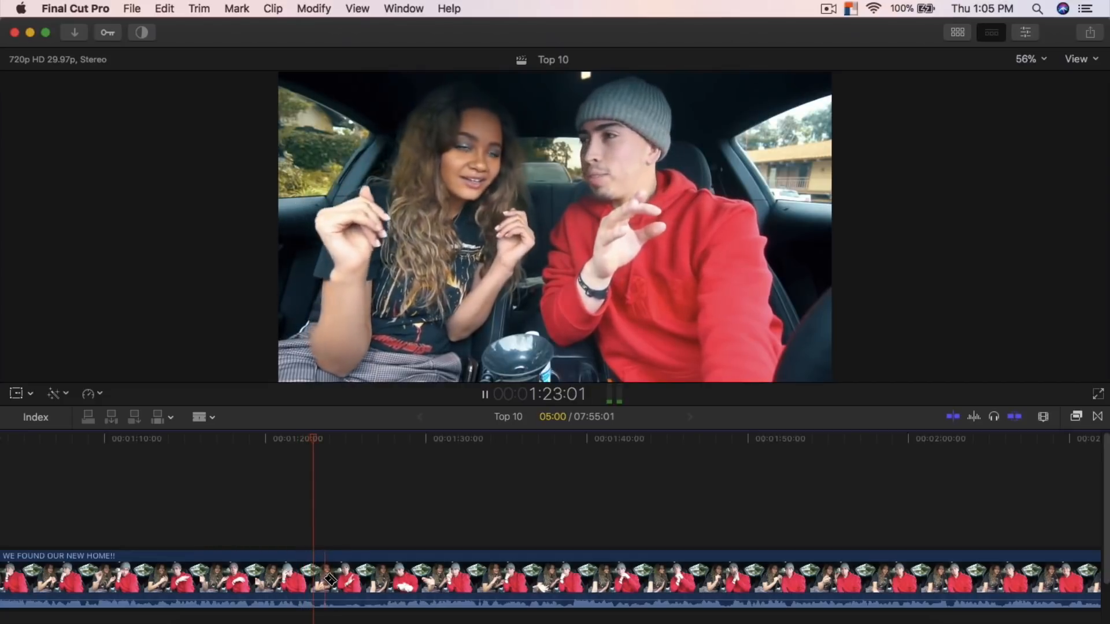
key(space)
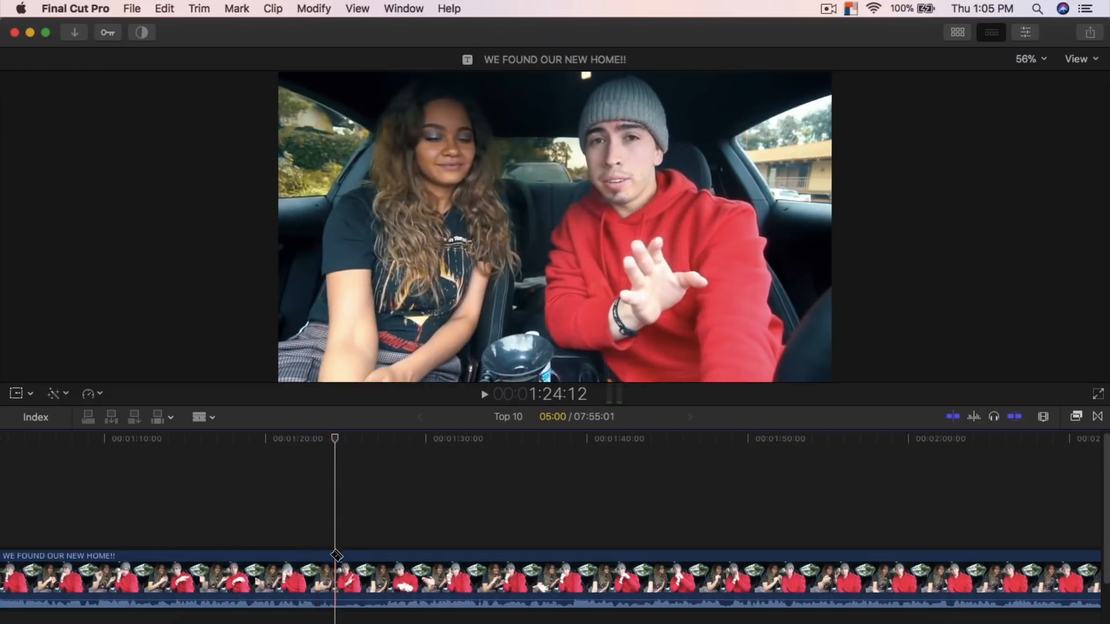
Cut out the section of the car clip between 1:24:12 and about 1:27:19, and play across the resulting cut
click(341, 565)
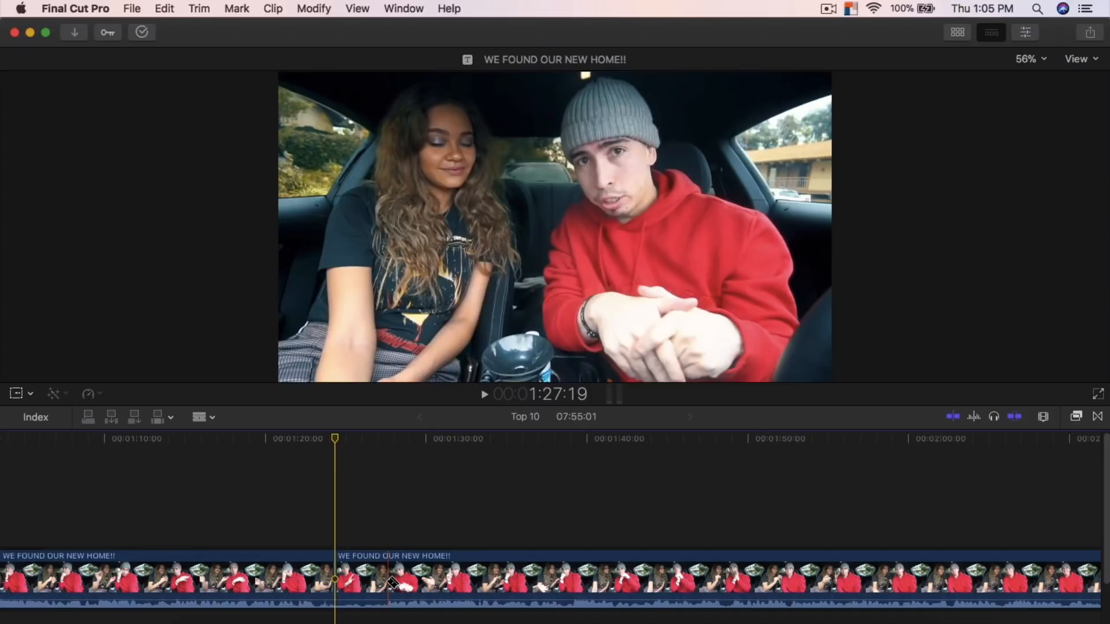
click(388, 581)
key(a)
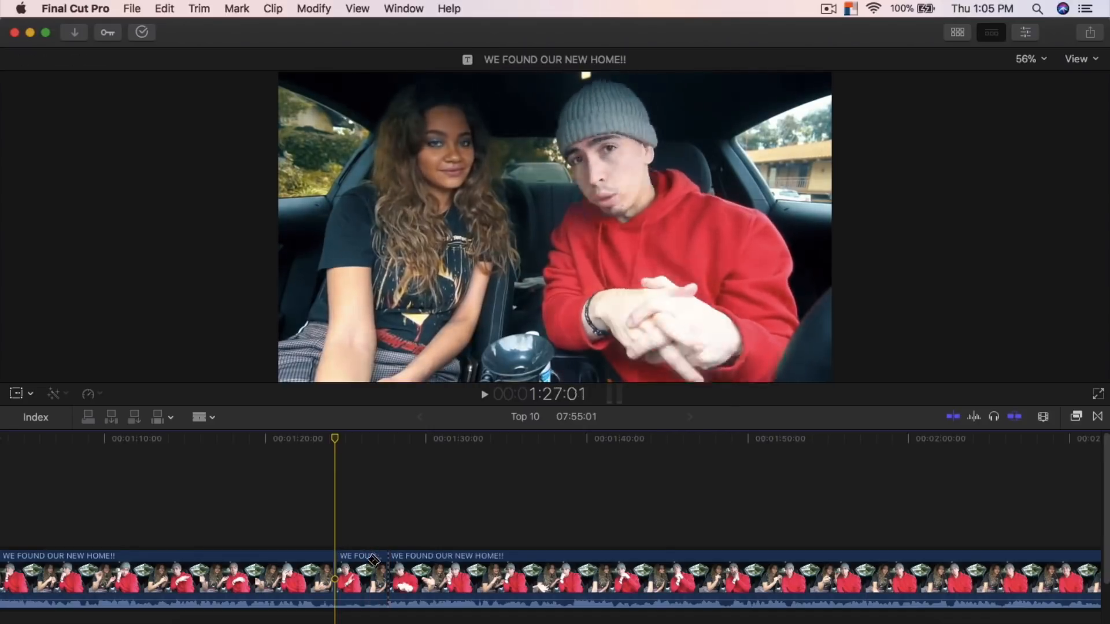
click(357, 563)
key(Delete)
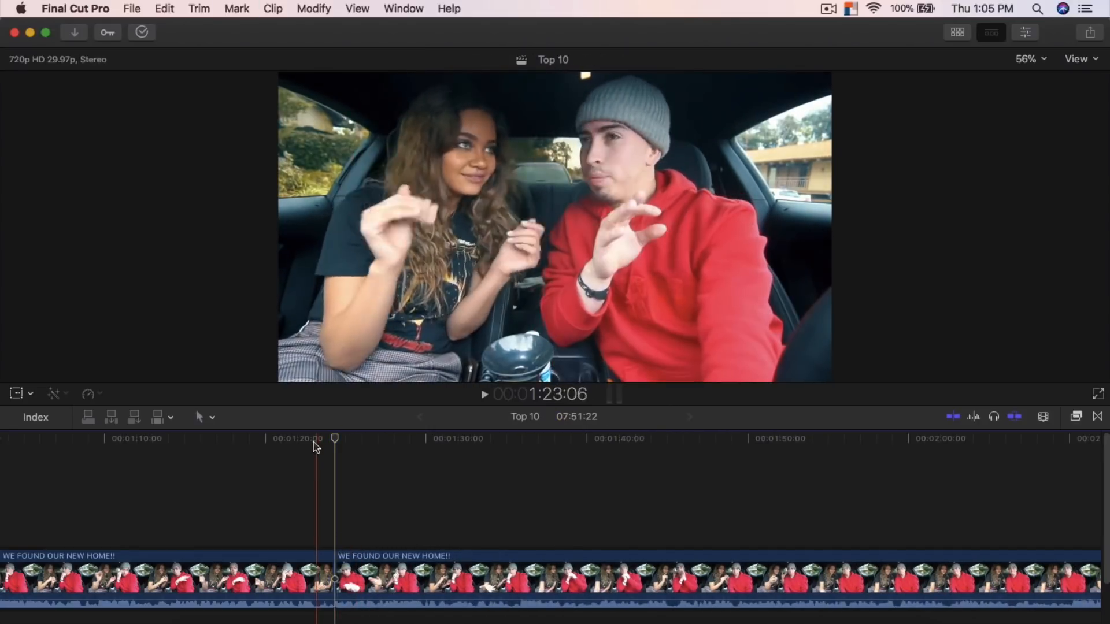
key(space)
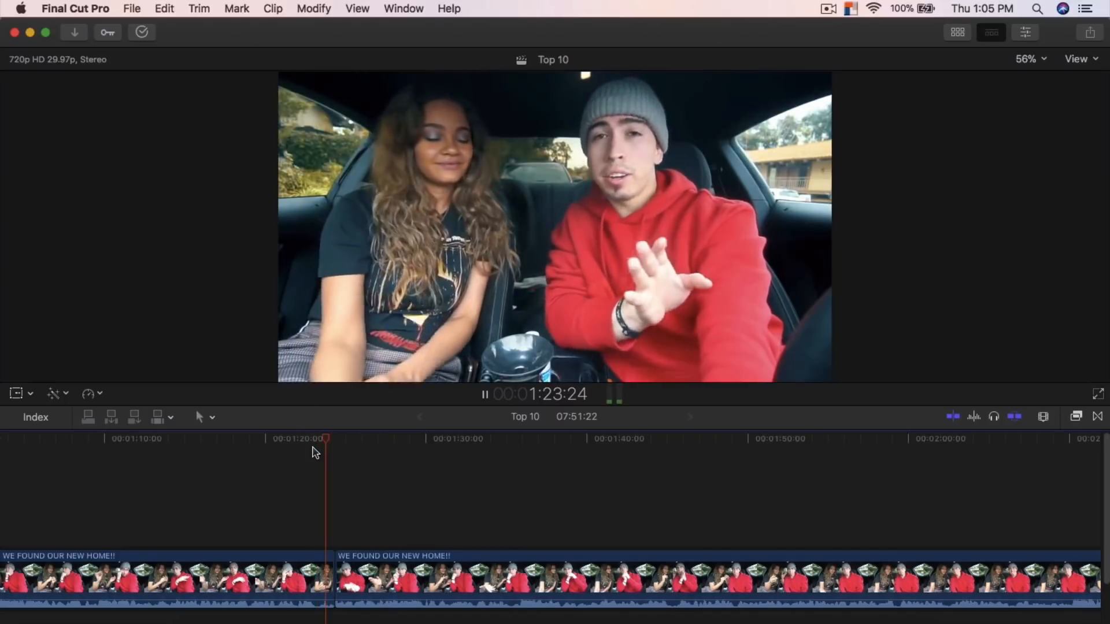
key(space)
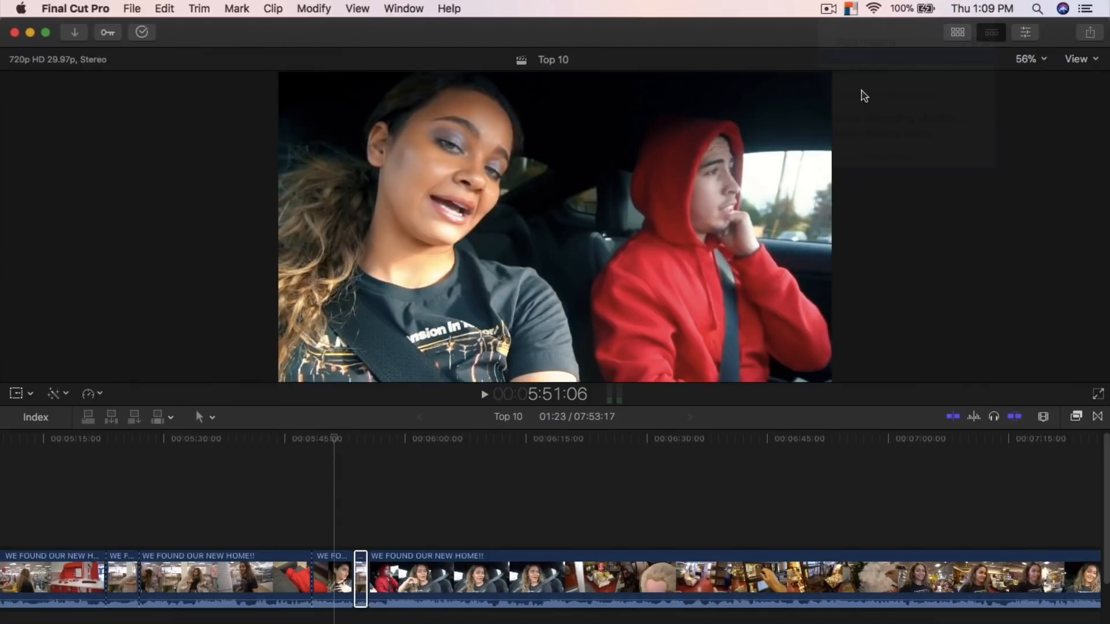
Try removing the short store clip at 5:53:20 between the two car shots
click(433, 440)
drag(434, 444, 351, 442)
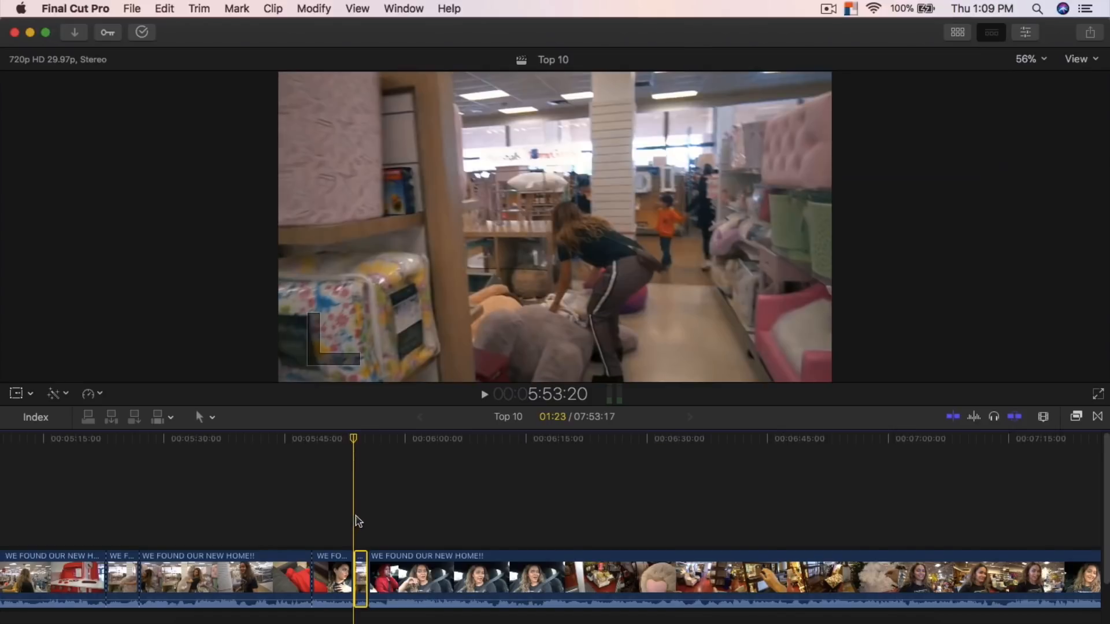
click(368, 442)
key(Delete)
click(258, 572)
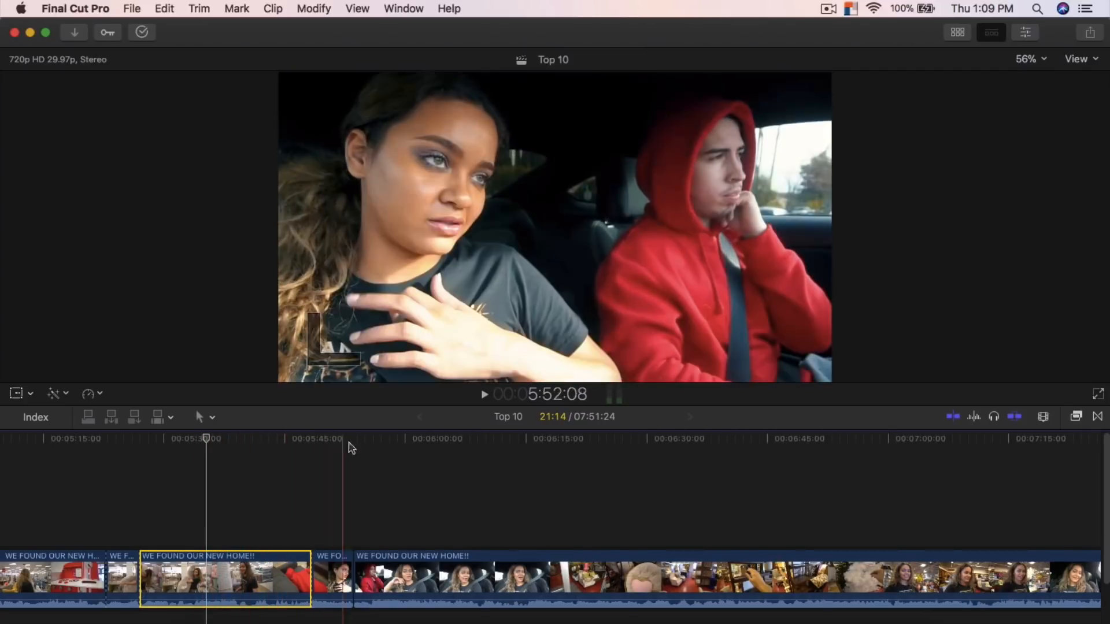
click(353, 494)
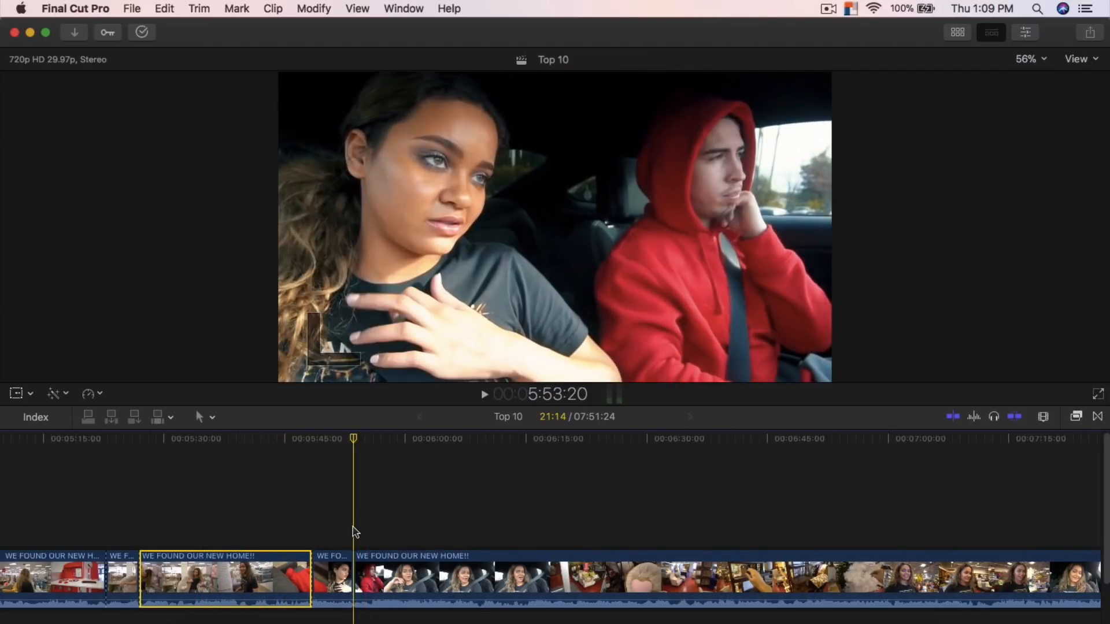
drag(350, 559, 359, 566)
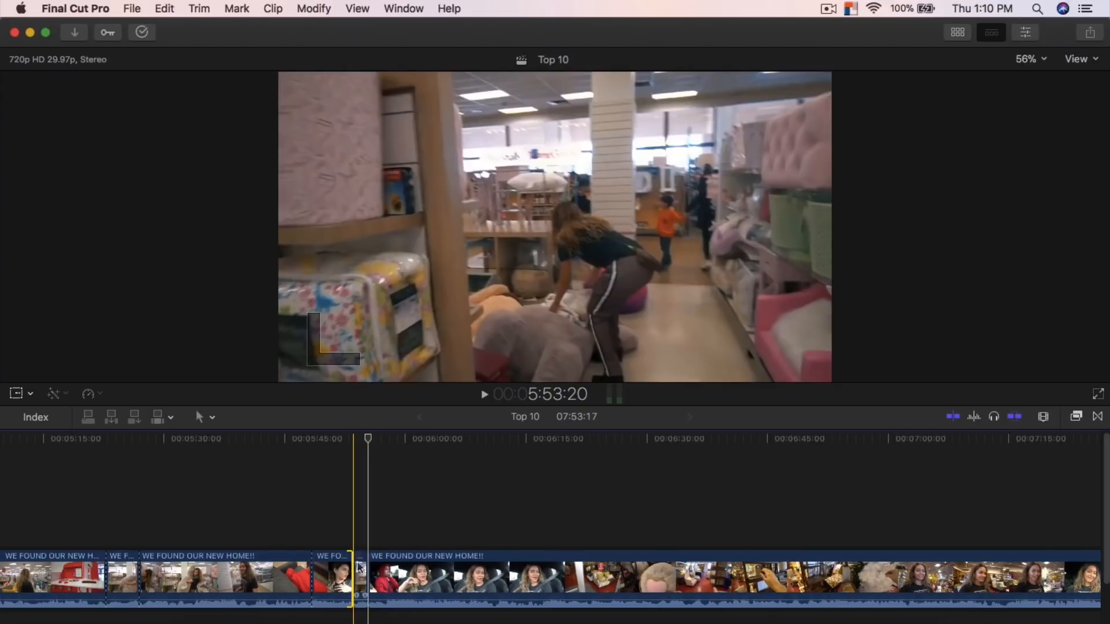
Play from about 5:48 through the short store clip into the next car shot, stopping at 5:56:07, and scrub onward
click(381, 569)
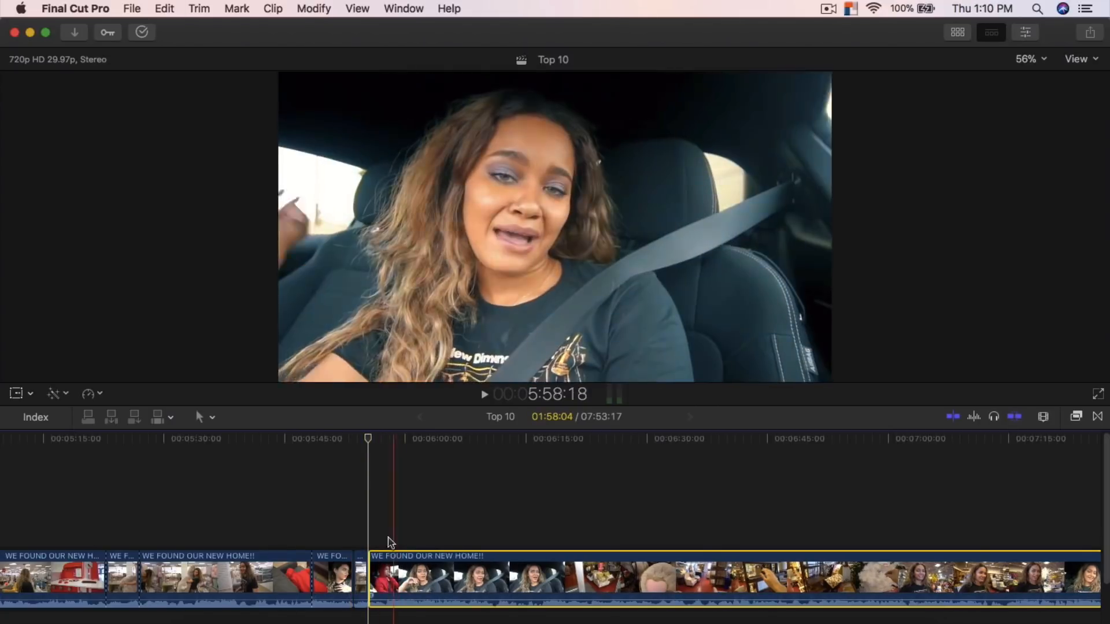
click(312, 443)
key(space)
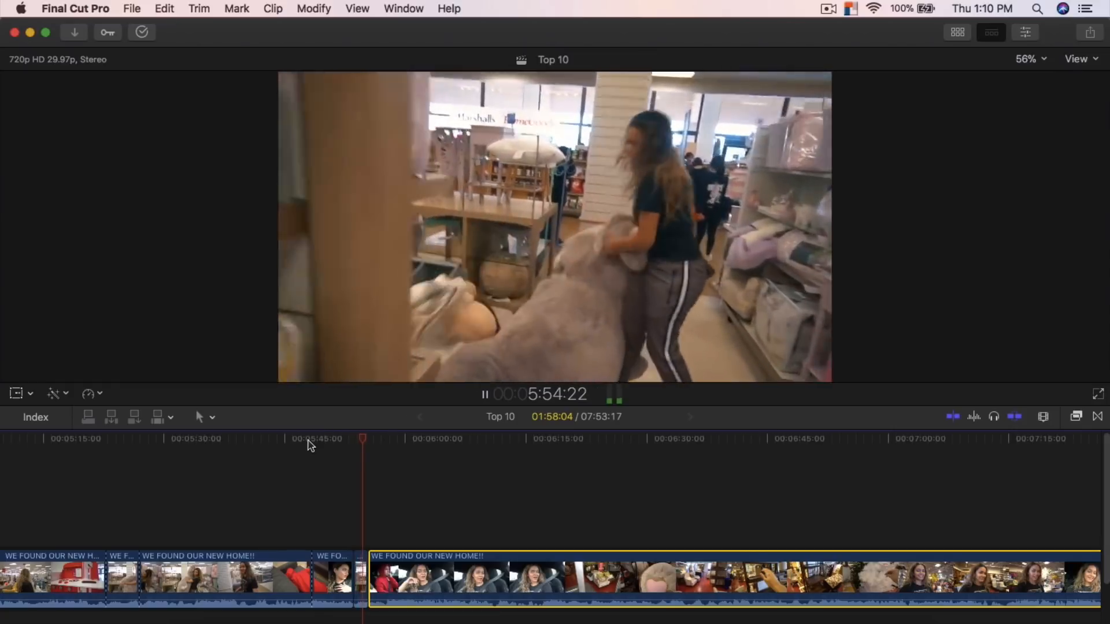
key(space)
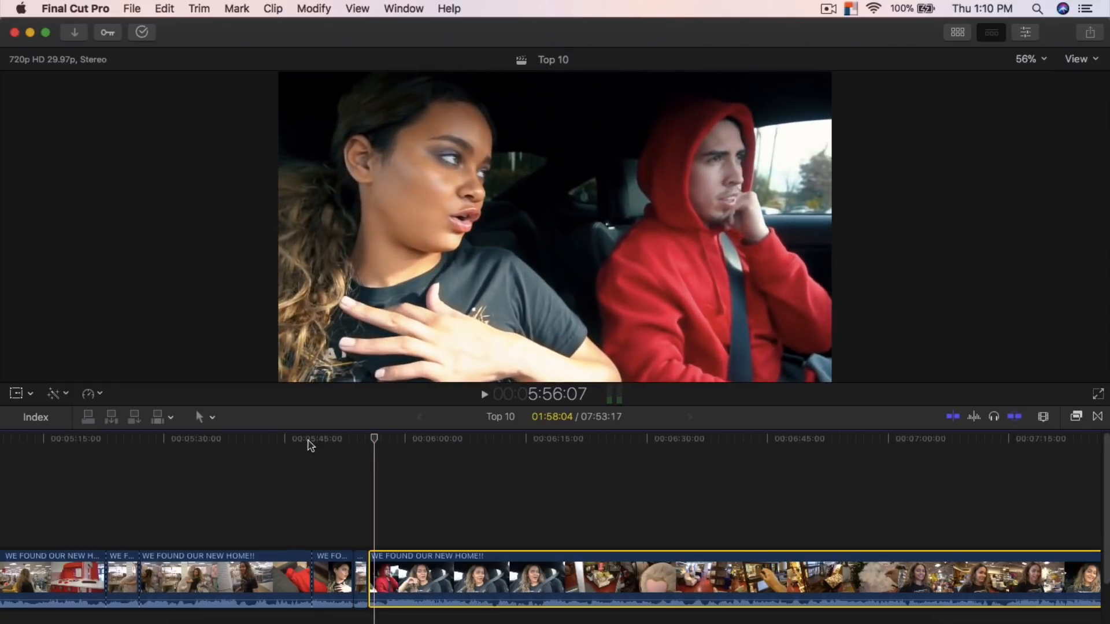
drag(374, 440, 416, 450)
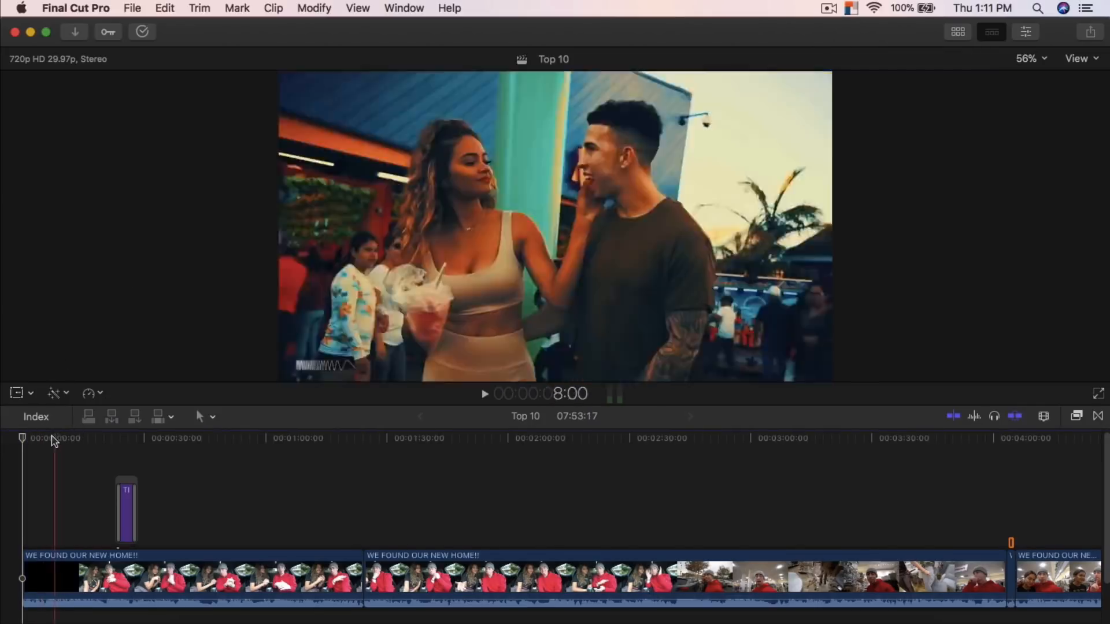
Examine the video's ending from 7:29:20 through the TO BE CONTINUED card at 7:36:07 to the end screen at 7:51:09
scroll(30, 439, left, 1)
scroll(30, 444, left, 1)
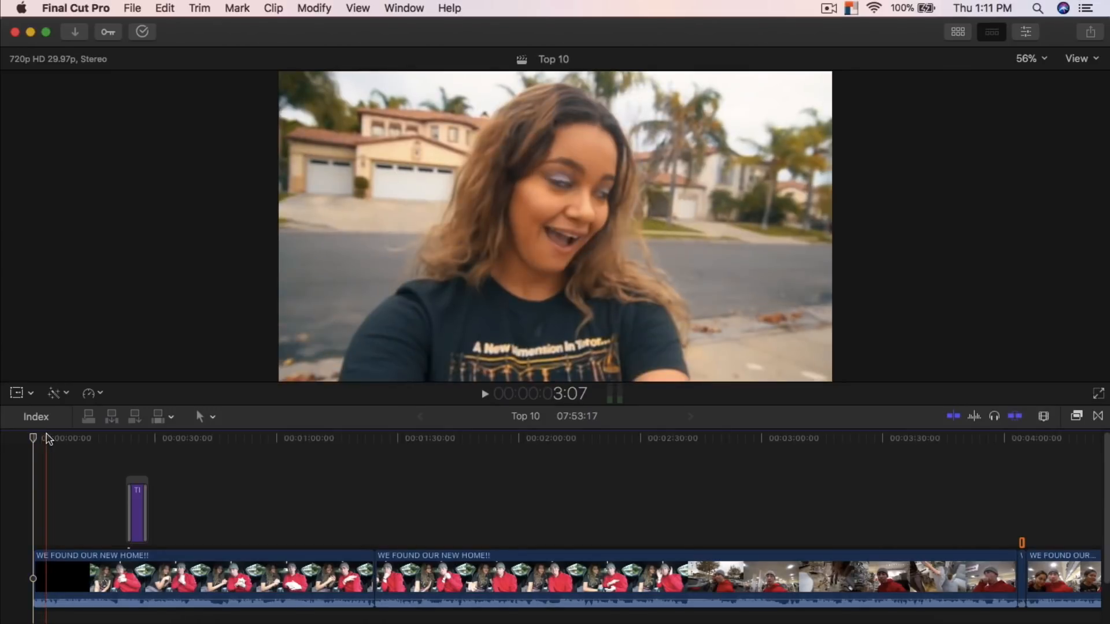
key(super+equal)
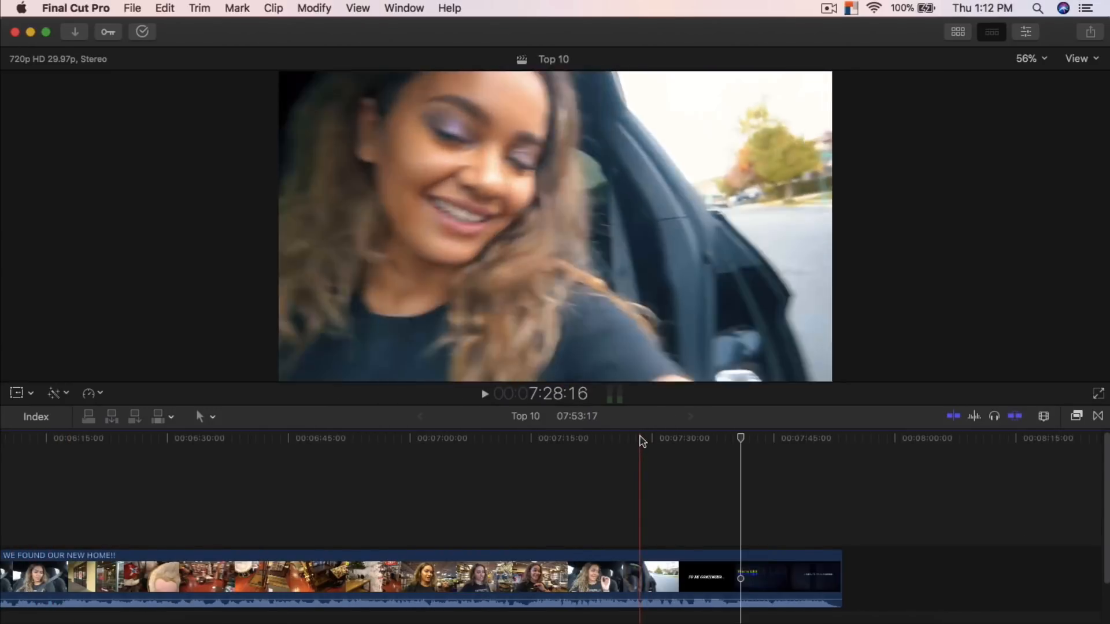
click(649, 440)
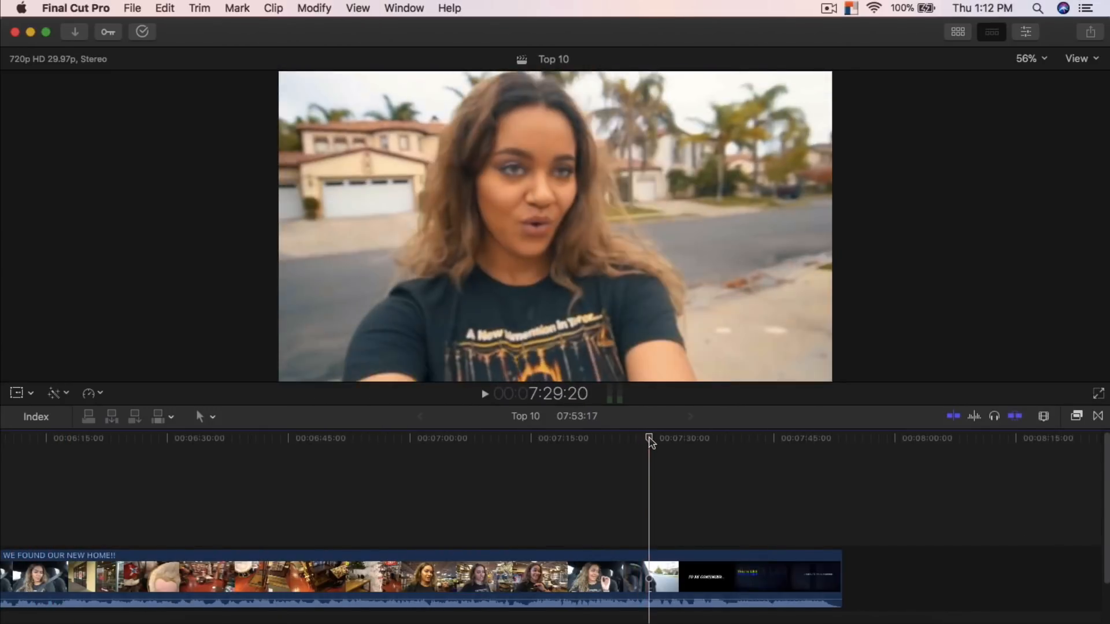
drag(649, 440, 704, 439)
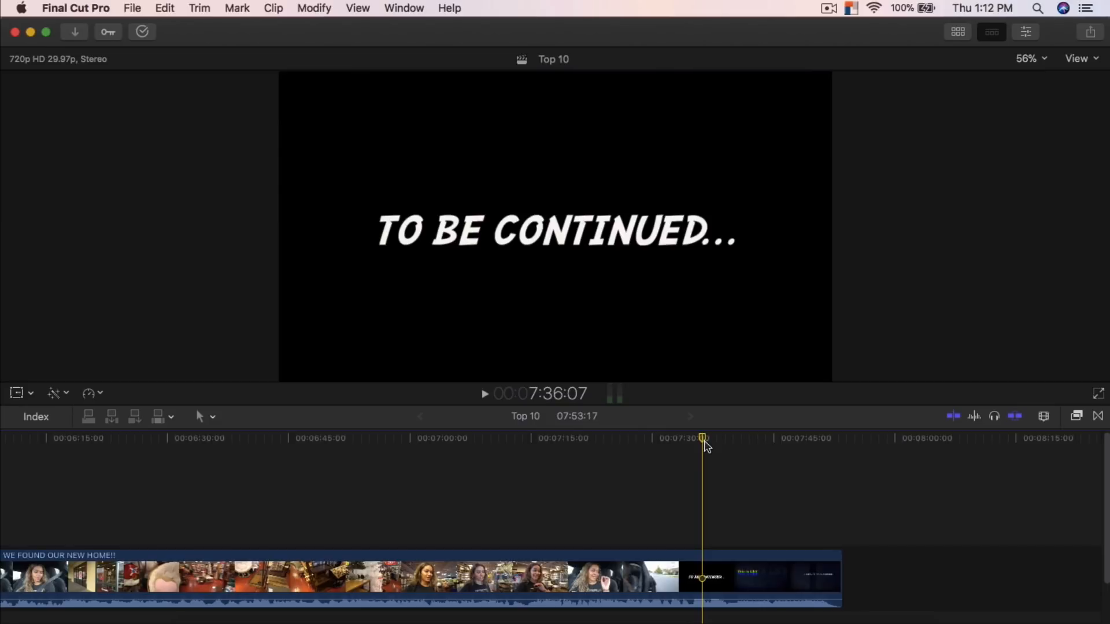
drag(704, 446, 824, 462)
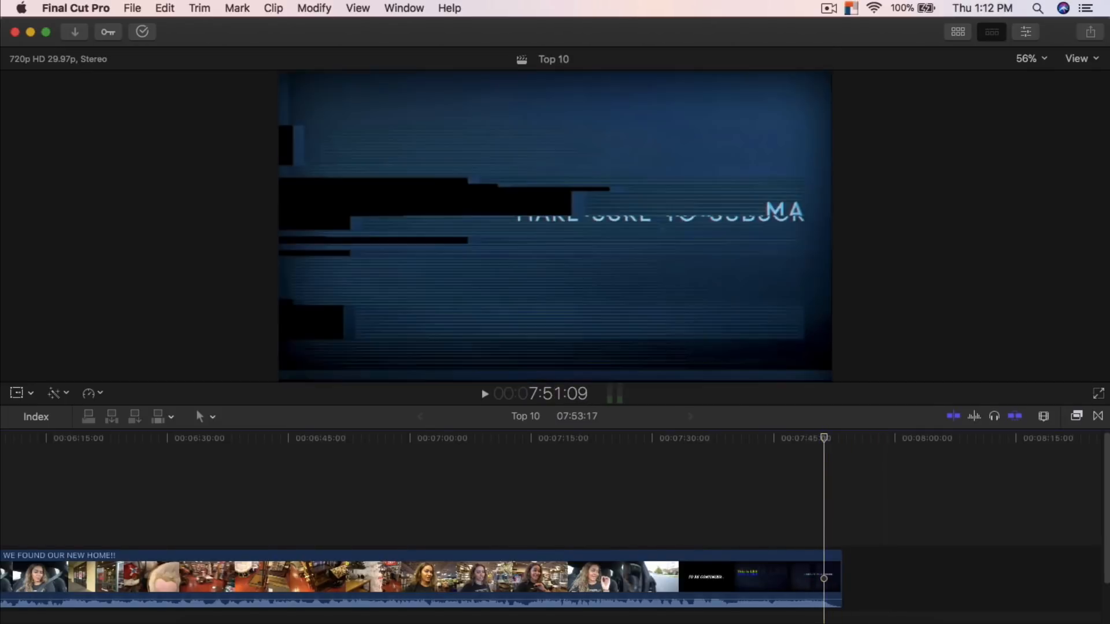
Return to the start of the video and scrub the opening shot up to 5:18
drag(815, 621, 24, 622)
drag(57, 441, 36, 460)
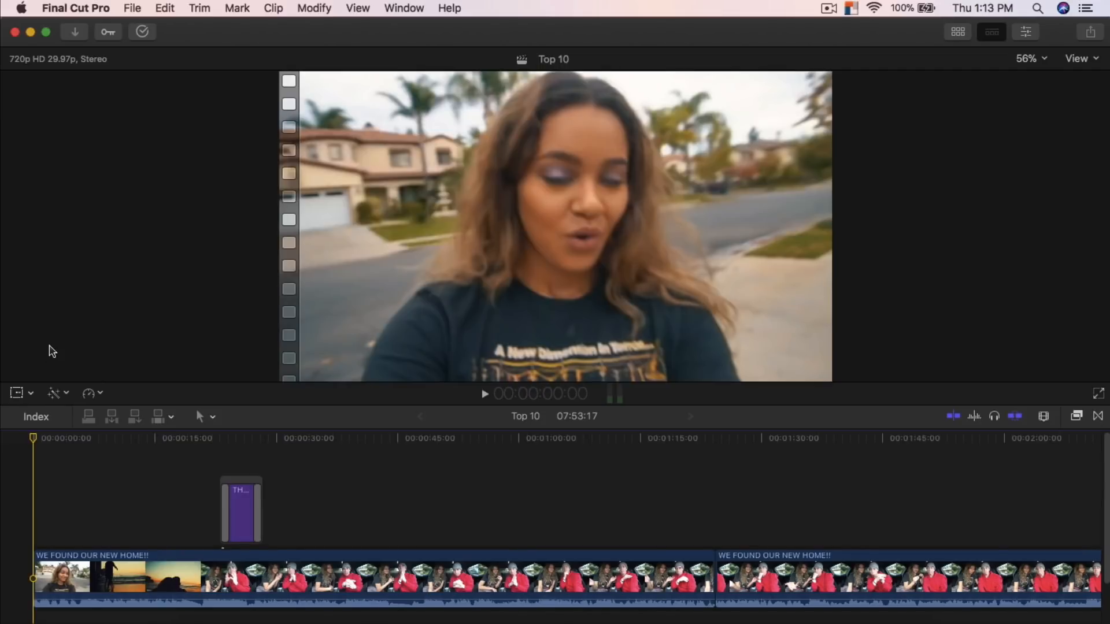
drag(42, 447, 79, 438)
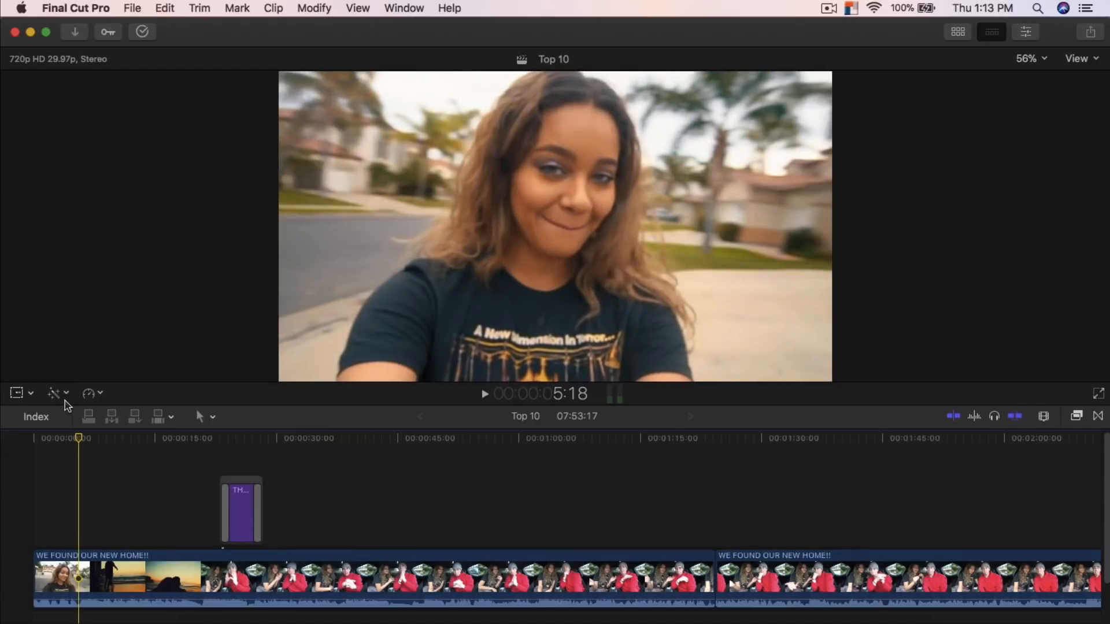
Show the browser with the installed titles, and select the first timeline clip with the playhead at 1:07:14
key(alt+super+1)
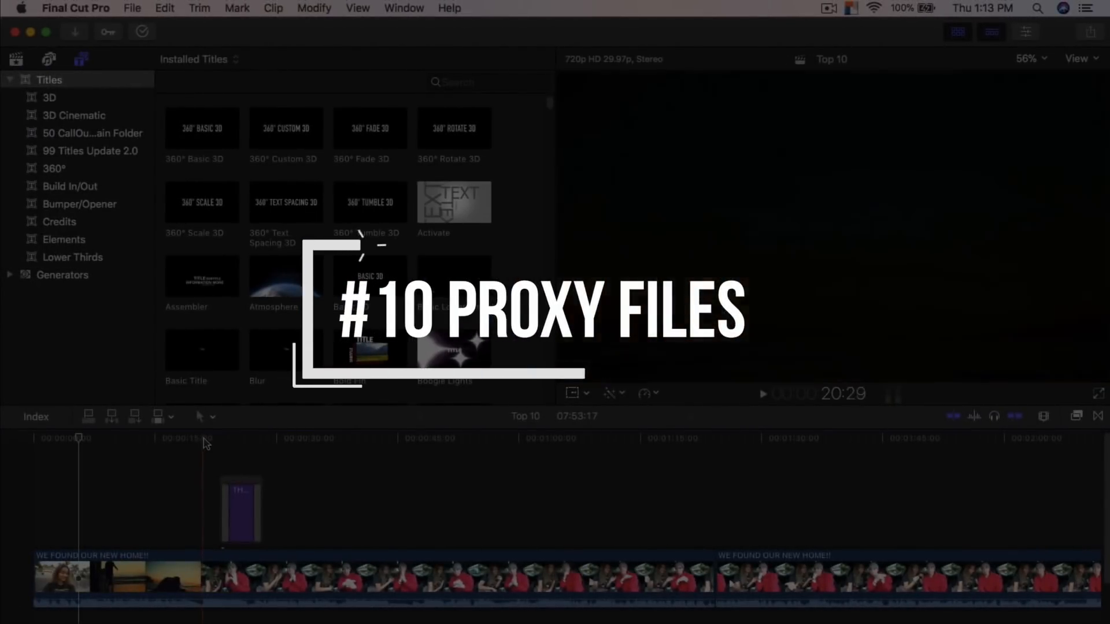
drag(206, 442, 458, 445)
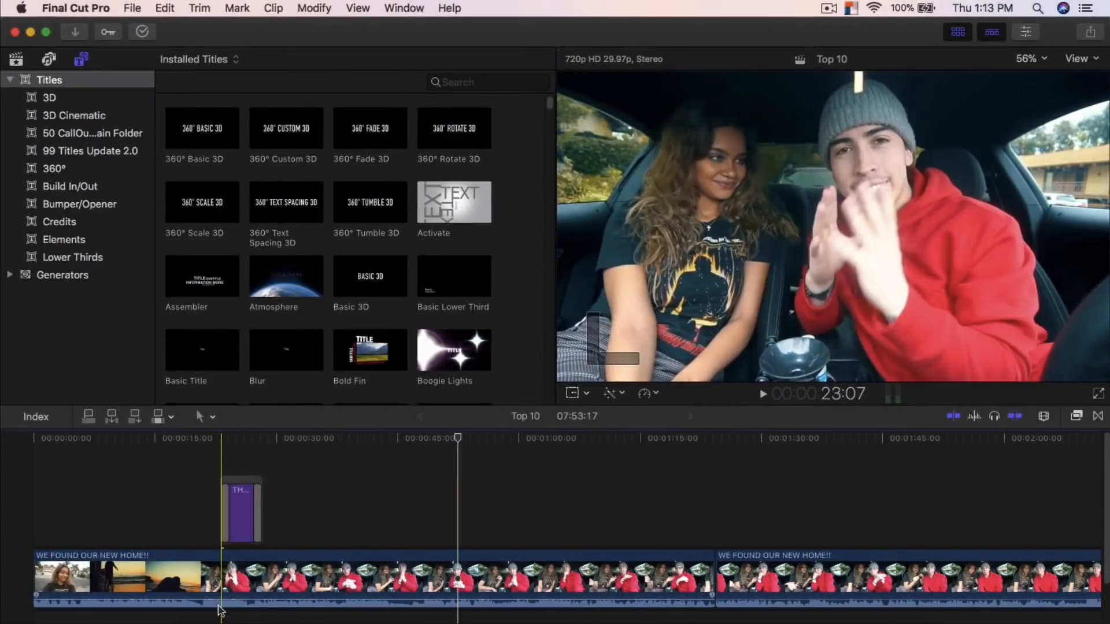
scroll(221, 609, right, 3)
scroll(278, 520, right, 1)
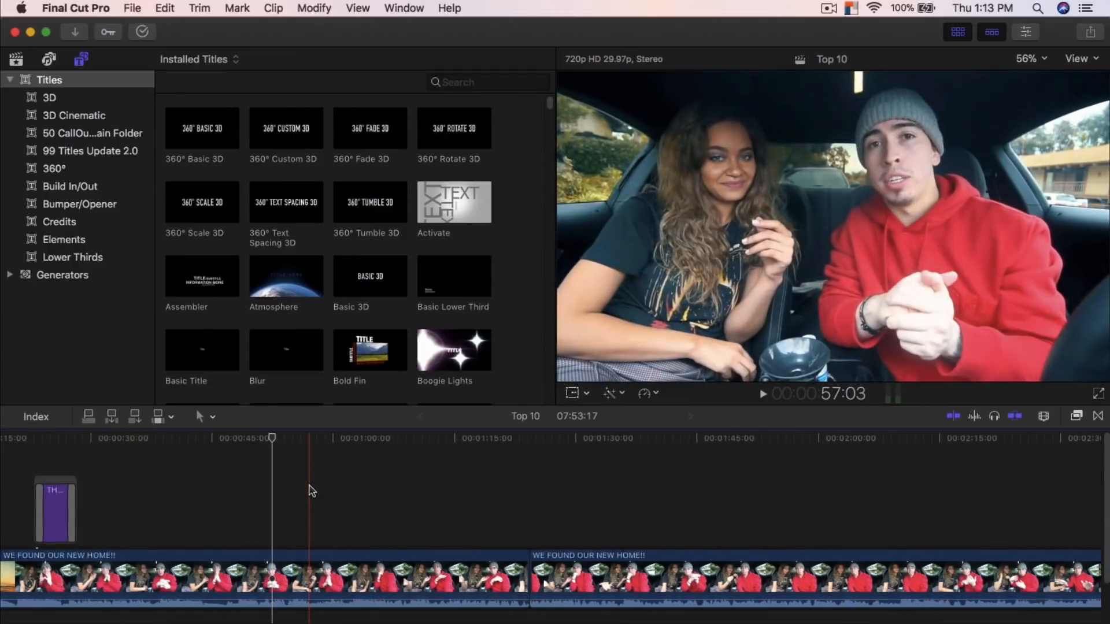
key(super+minus)
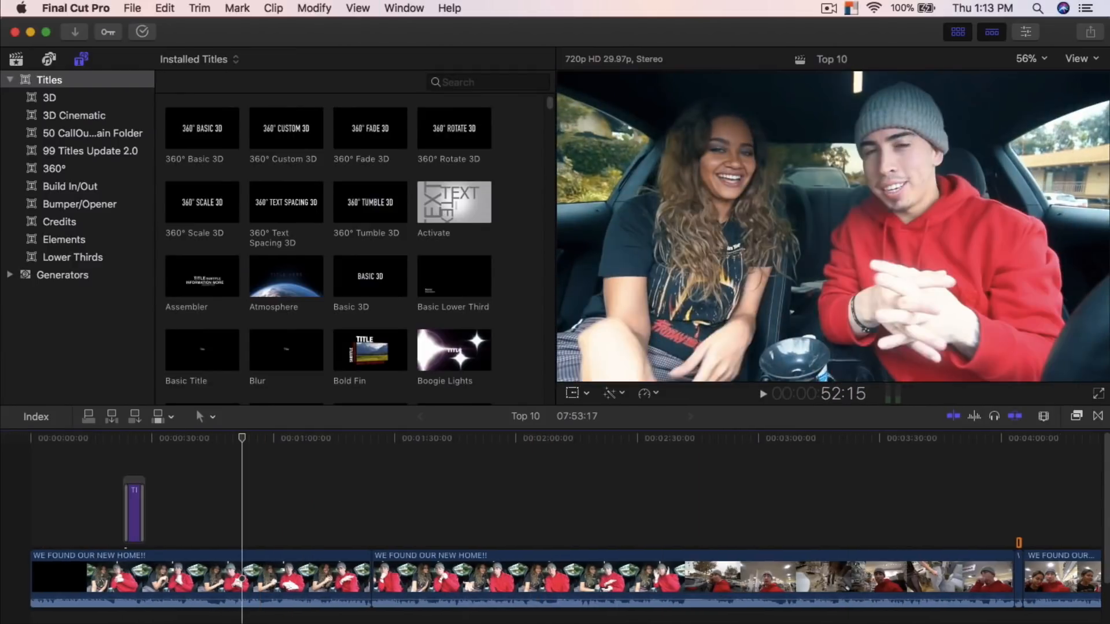
scroll(426, 526, right, 1)
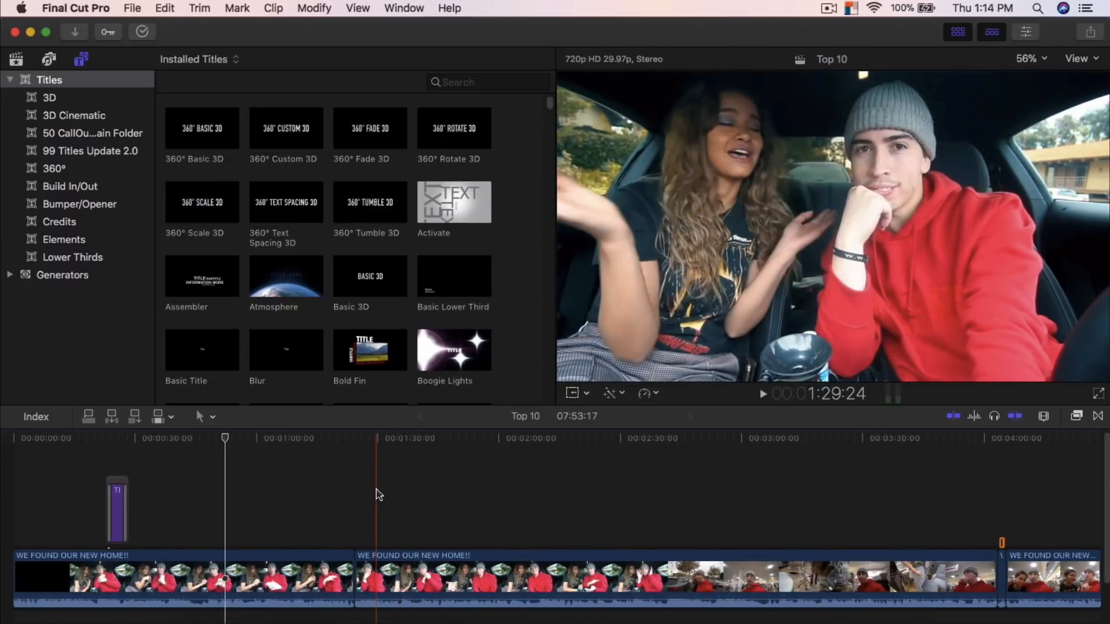
drag(226, 439, 279, 438)
click(286, 572)
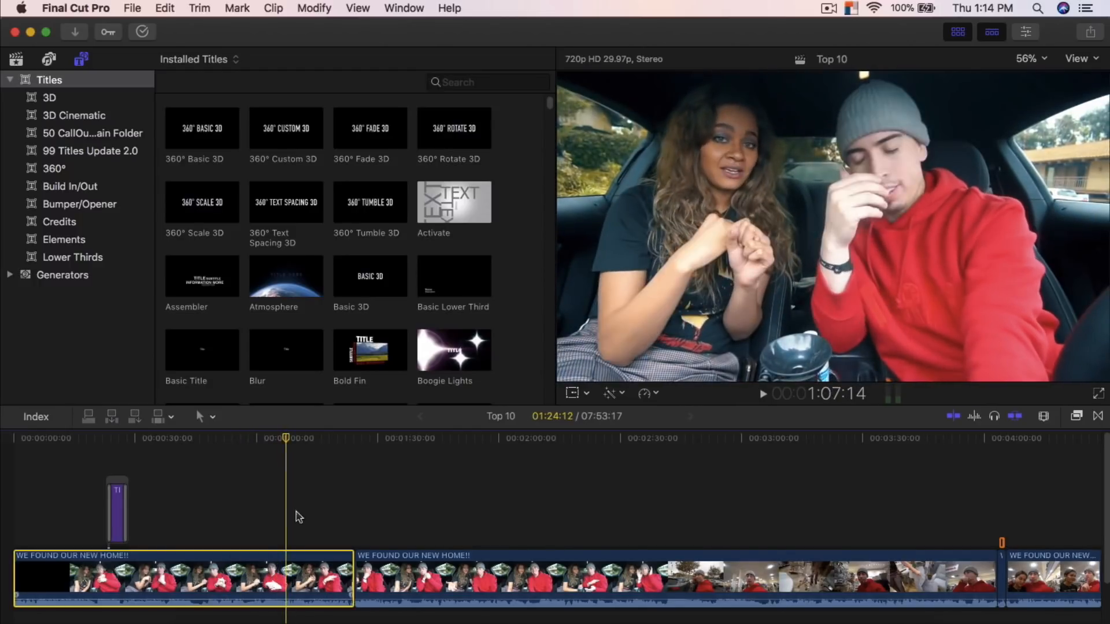
Show the library media in the browser and select the WE FOUND OUR NEW HOME!! clip under Jan 10, 2018
click(17, 61)
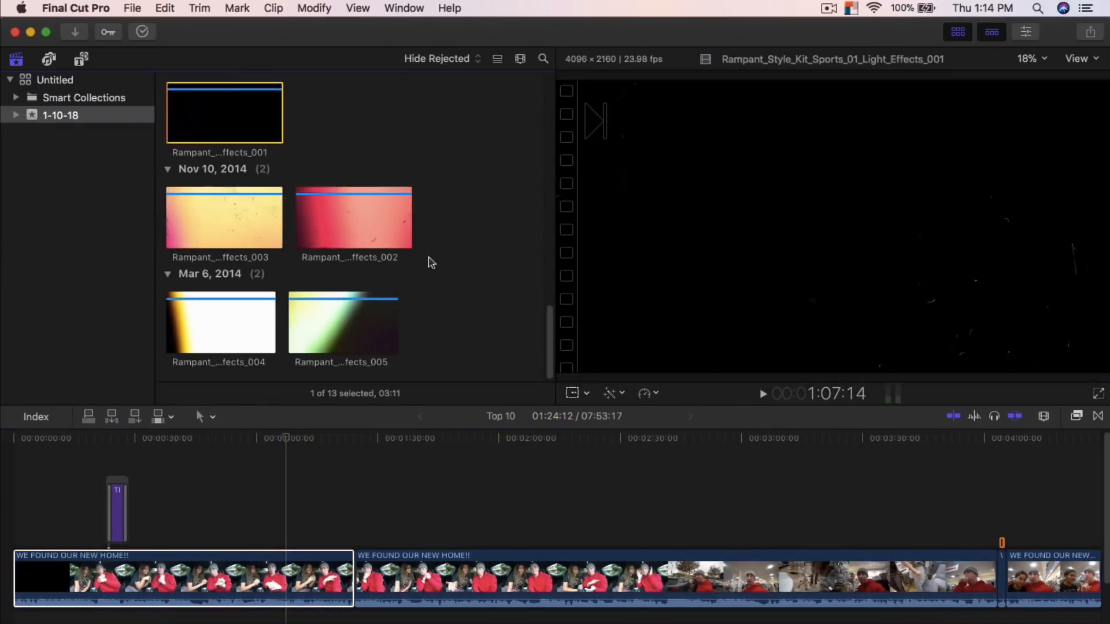
scroll(439, 272, up, 10)
scroll(452, 285, up, 10)
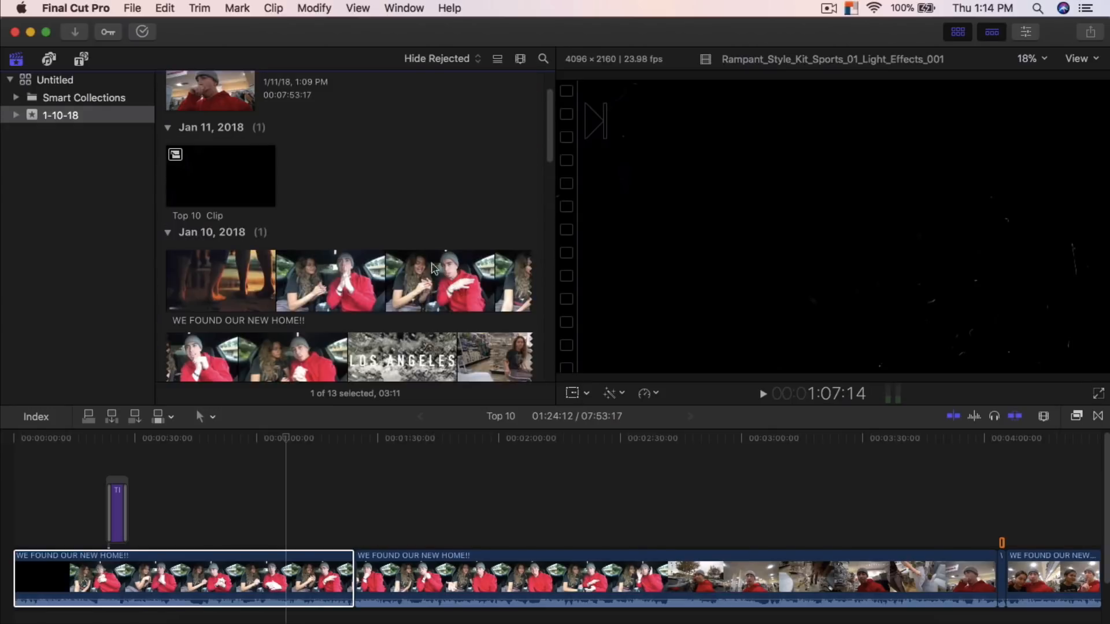
click(332, 271)
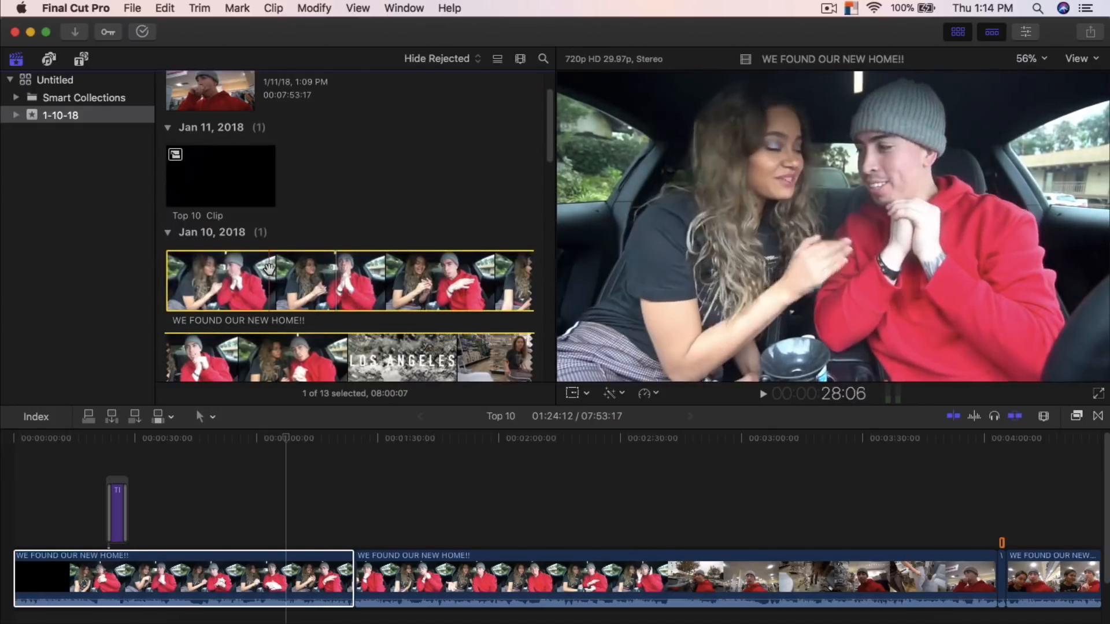
Examine the Create proxy media import option for the WE FOUND OUR NEW HOME!! movie in Downloads, and close Media Import without importing
click(133, 8)
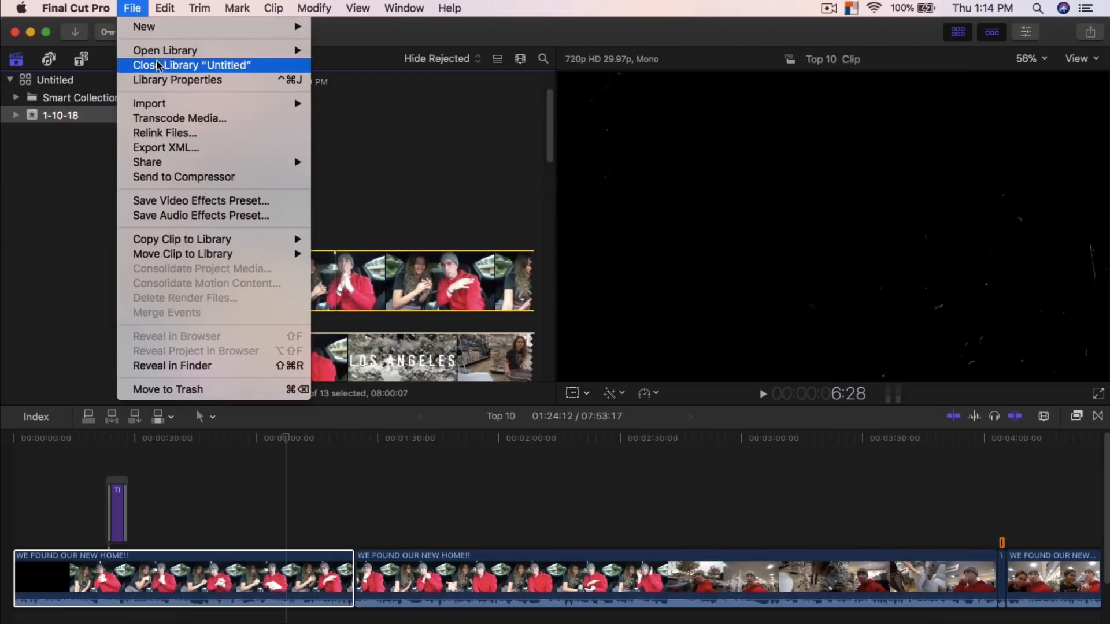
mouse_move(163, 101)
click(332, 102)
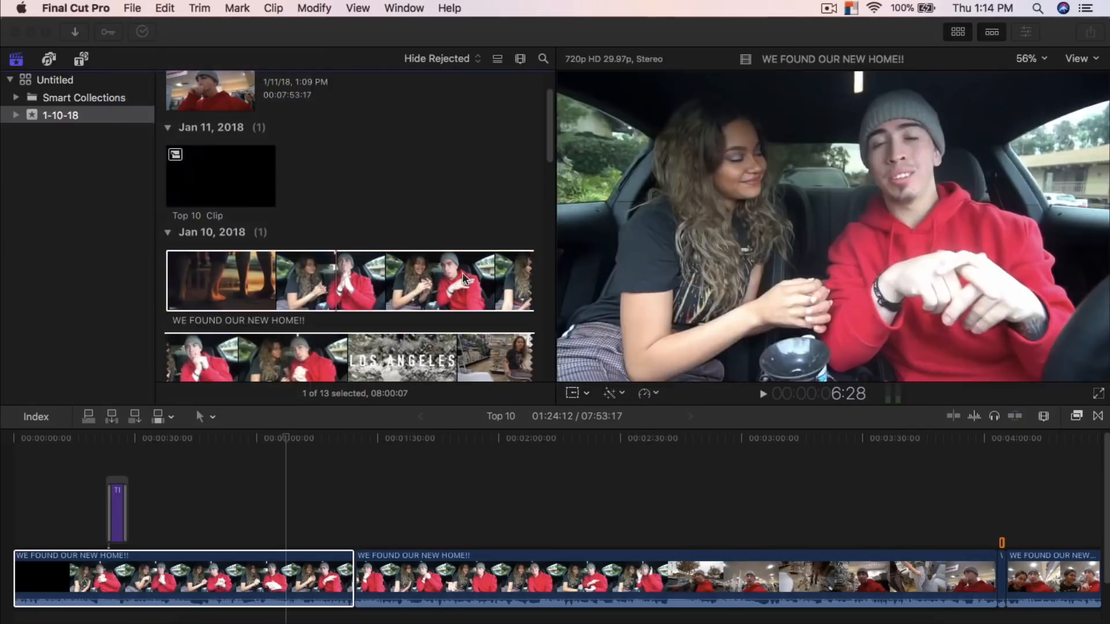
scroll(256, 466, down, 10)
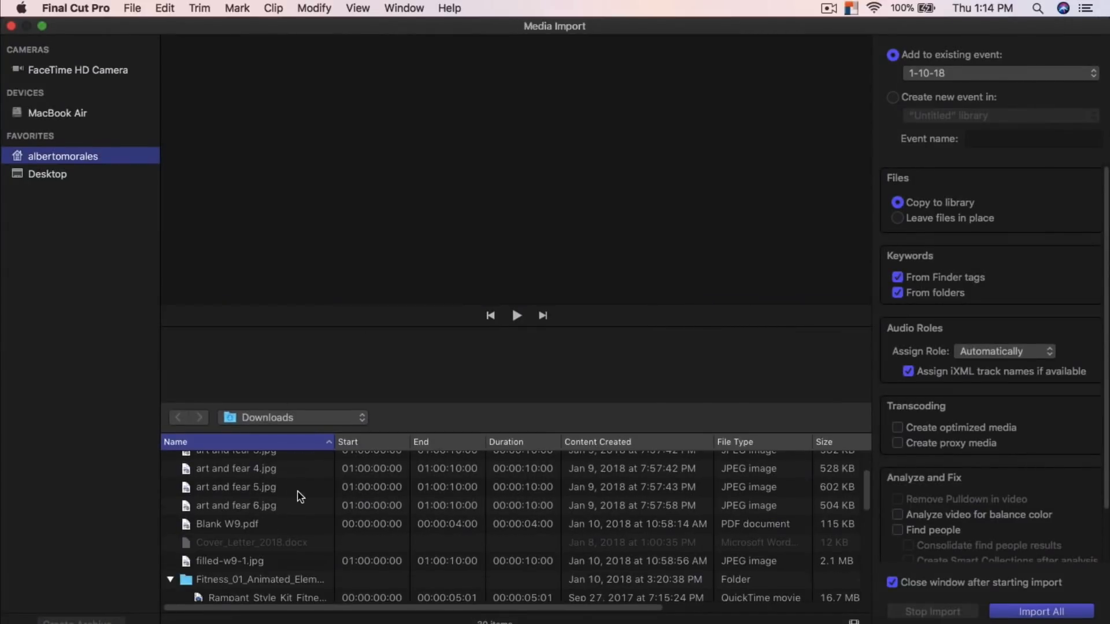
click(275, 593)
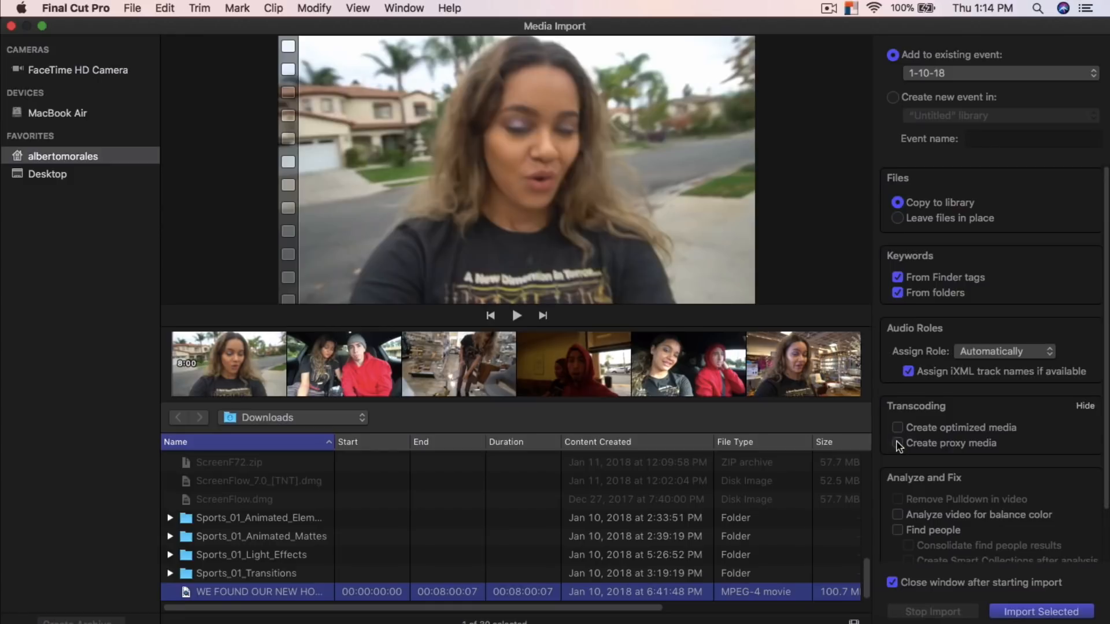
click(11, 26)
Transcode the selected WE FOUND OUR NEW HOME!! browser clip with Create proxy media enabled
scroll(399, 239, down, 2)
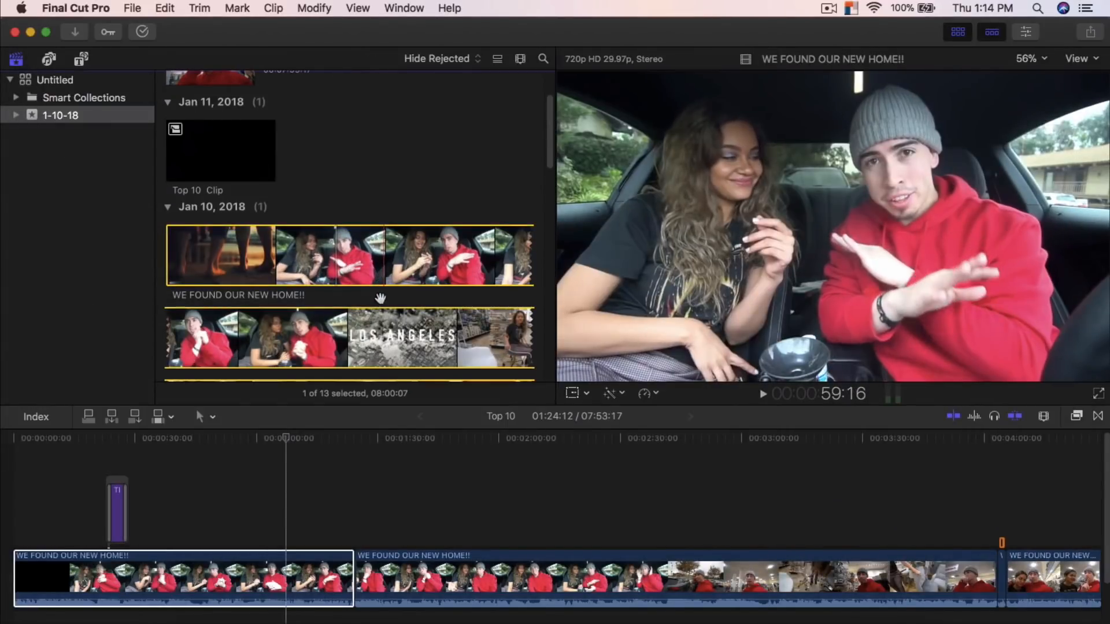
right_click(345, 259)
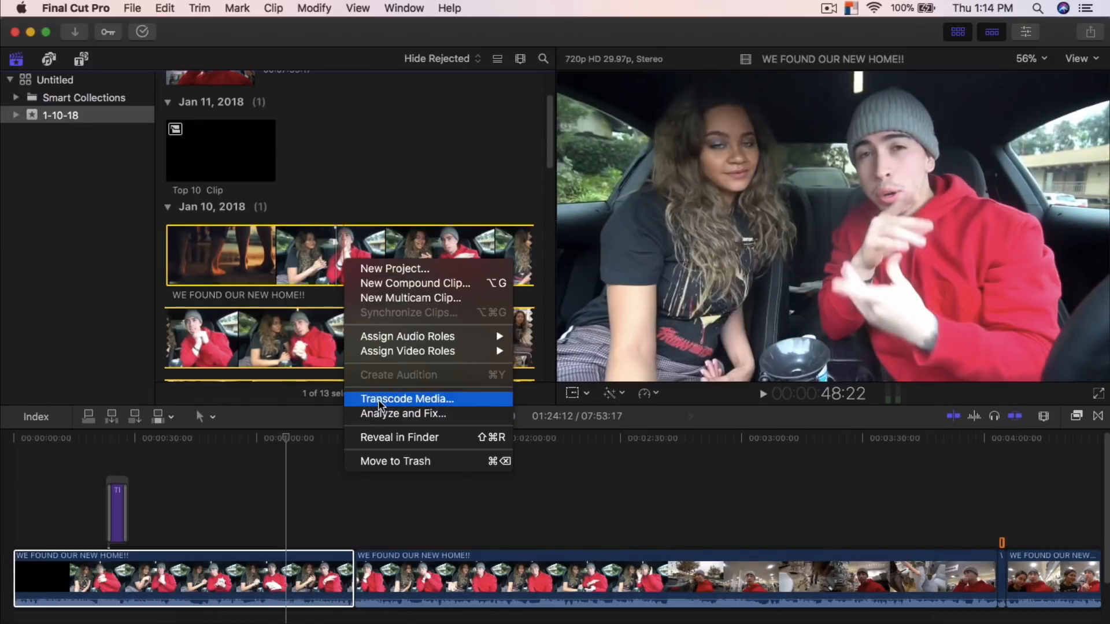
click(404, 398)
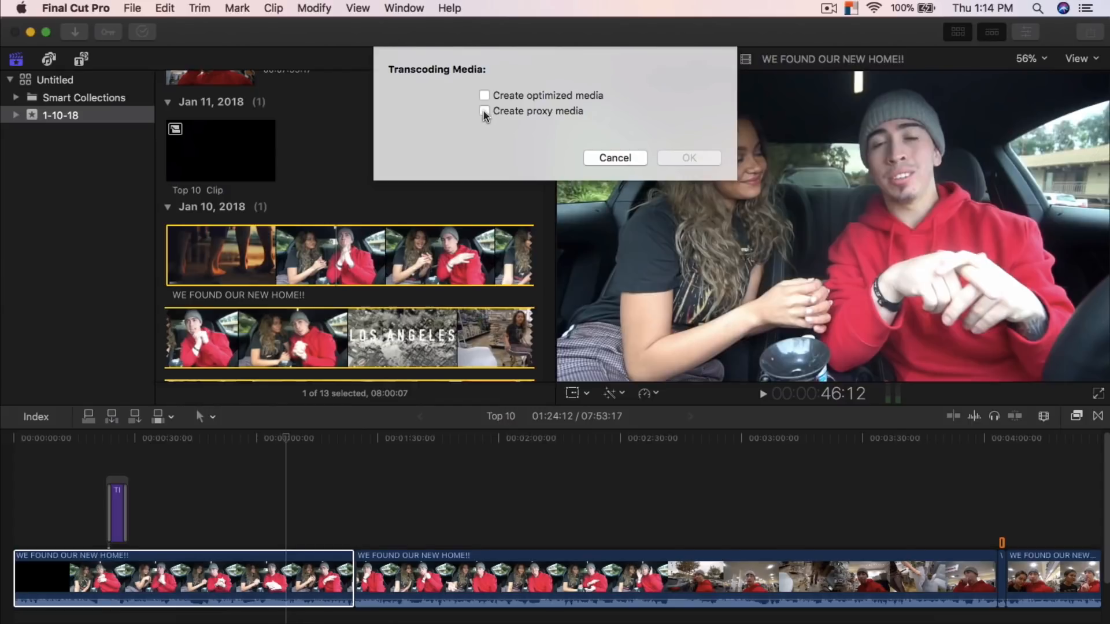
click(485, 112)
click(688, 160)
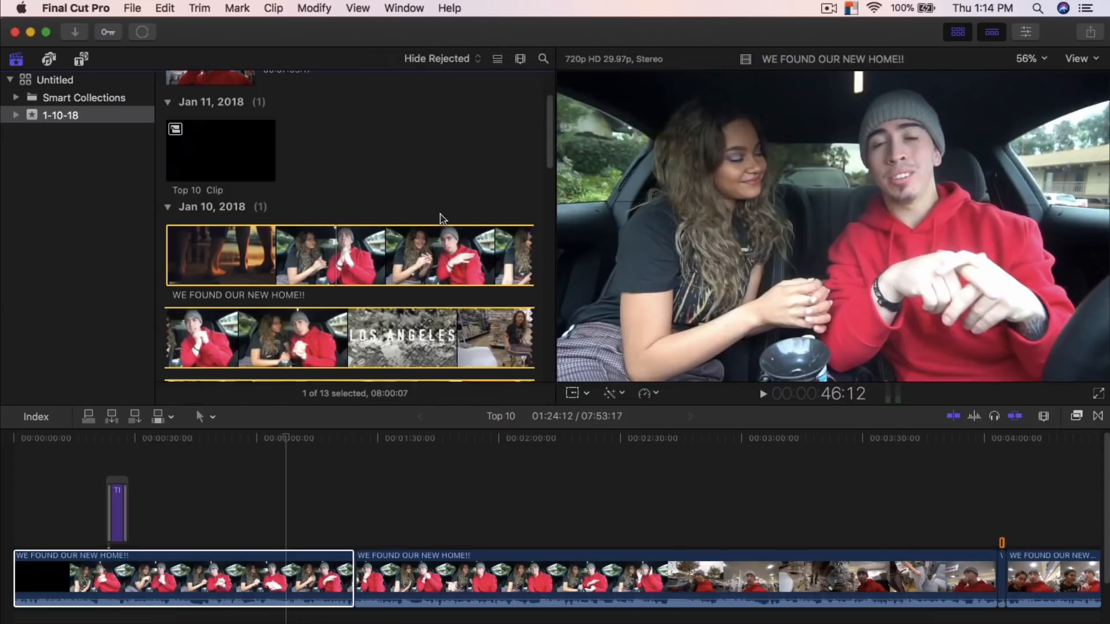
scroll(395, 257, down, 2)
scroll(389, 257, down, 6)
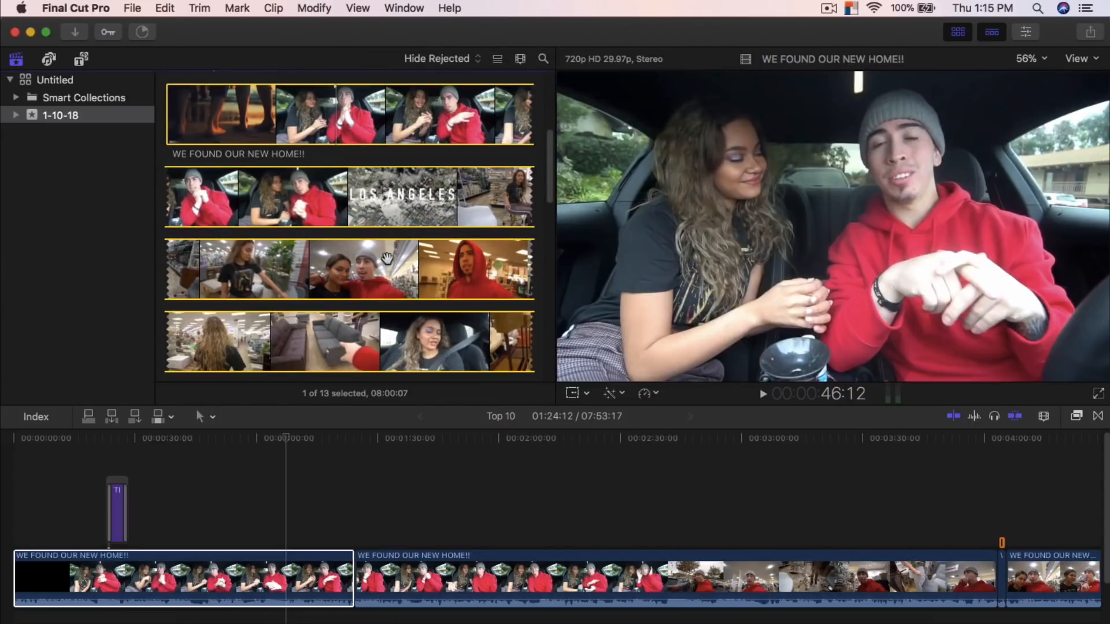
scroll(387, 268, up, 5)
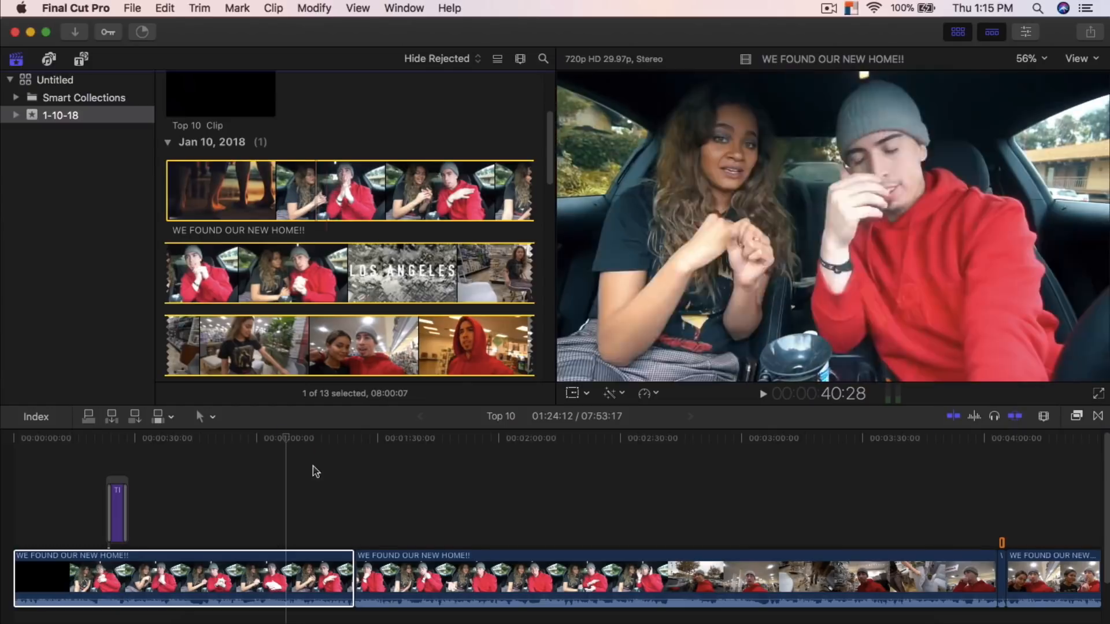
mouse_move(285, 438)
mouse_down()
mouse_move(356, 438)
mouse_move(288, 438)
mouse_up()
click(334, 249)
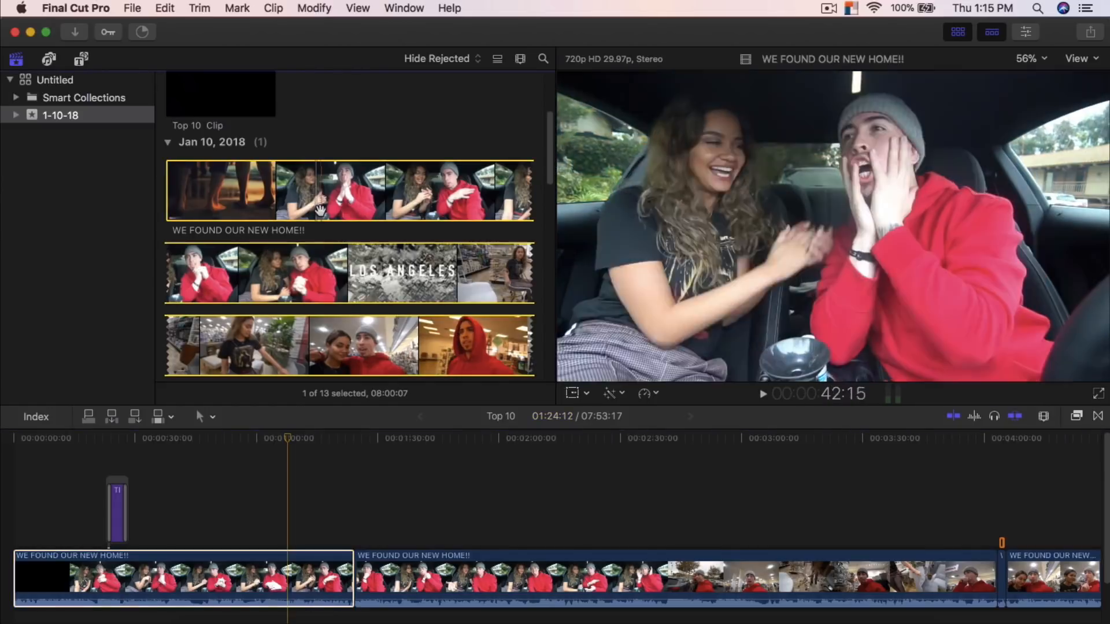
Check the transcoding status in Background Tasks and view the viewer's Optimized/Original and Proxy media options
click(142, 32)
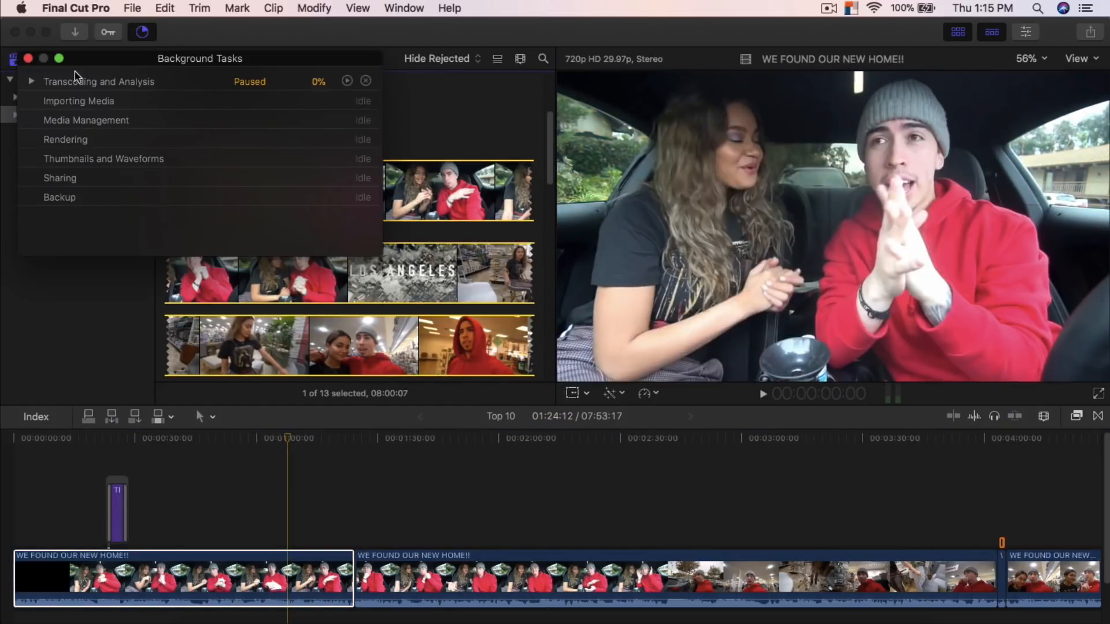
click(27, 59)
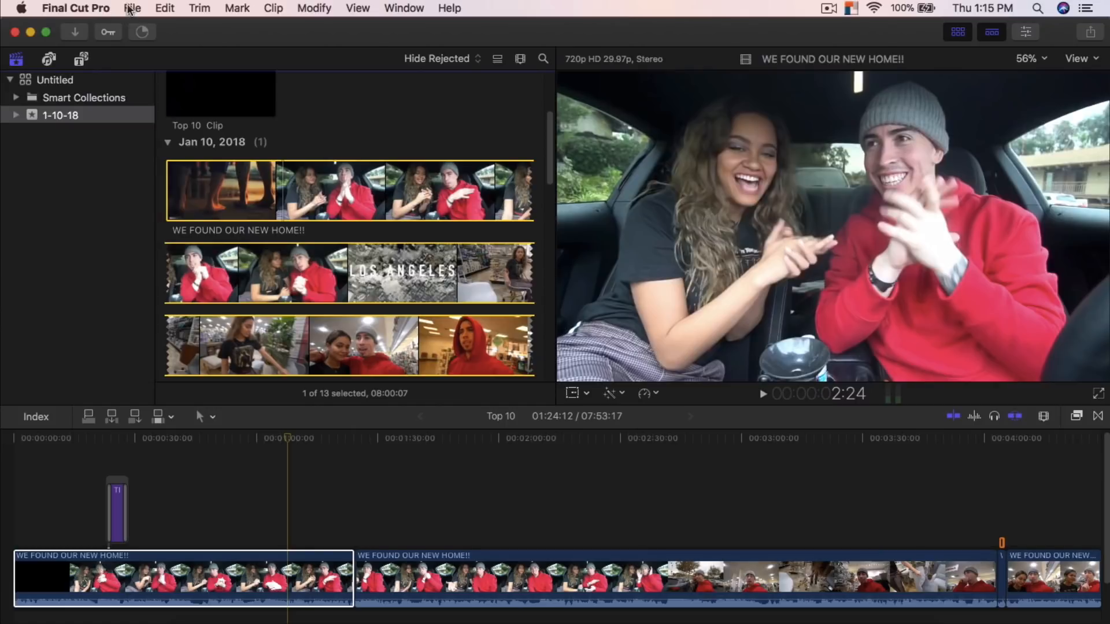
click(1089, 60)
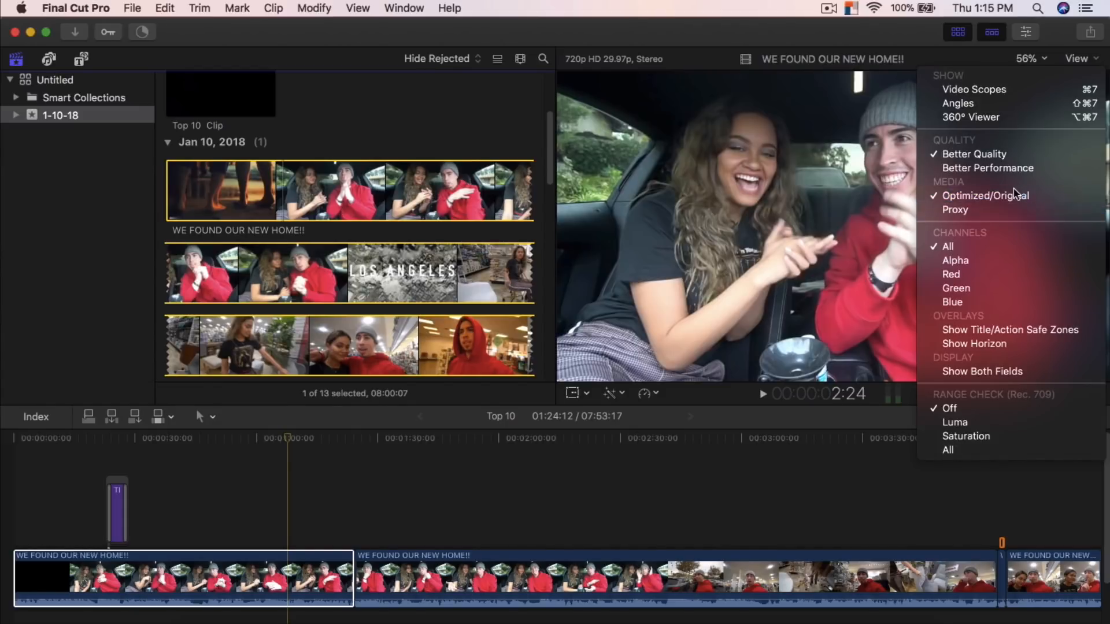
click(614, 175)
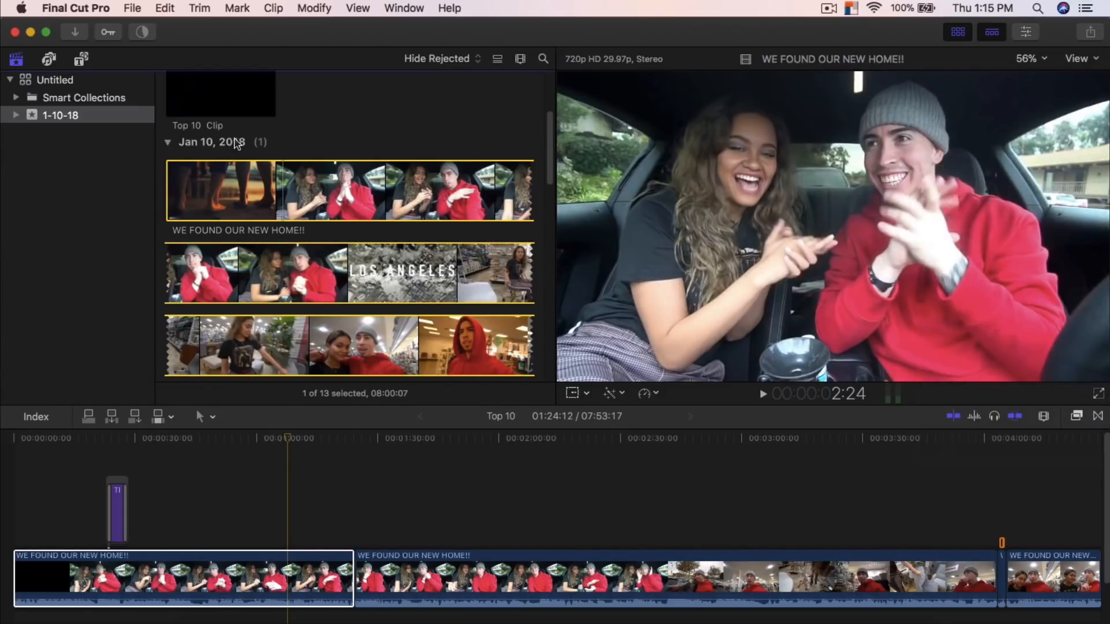
Inspect the Master File export settings for the selected clip, and cancel the export
click(132, 8)
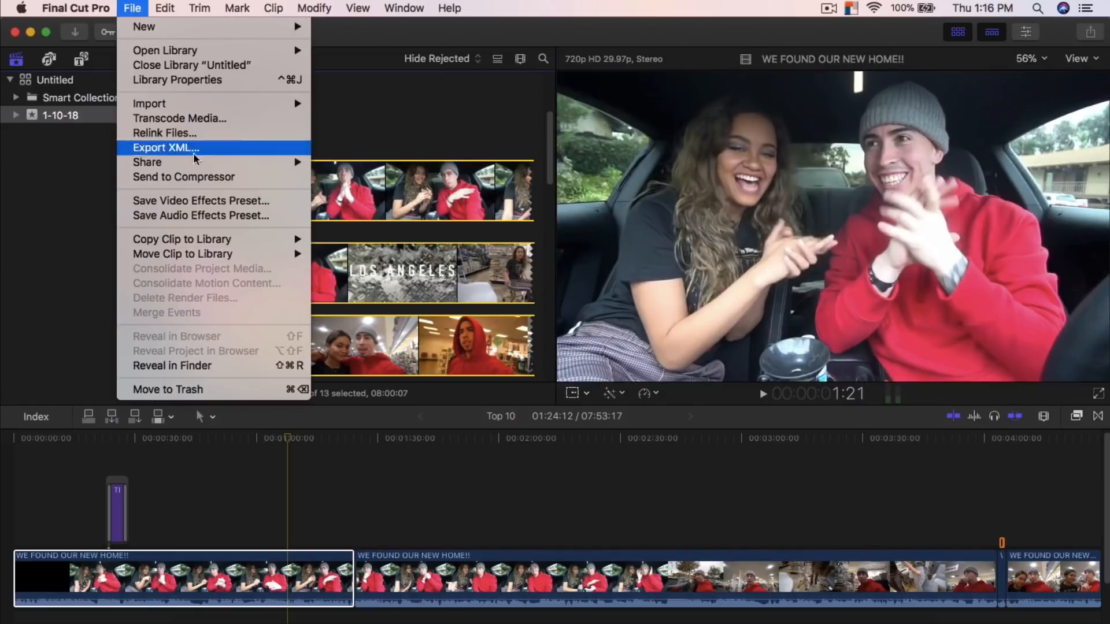
mouse_move(210, 162)
click(339, 177)
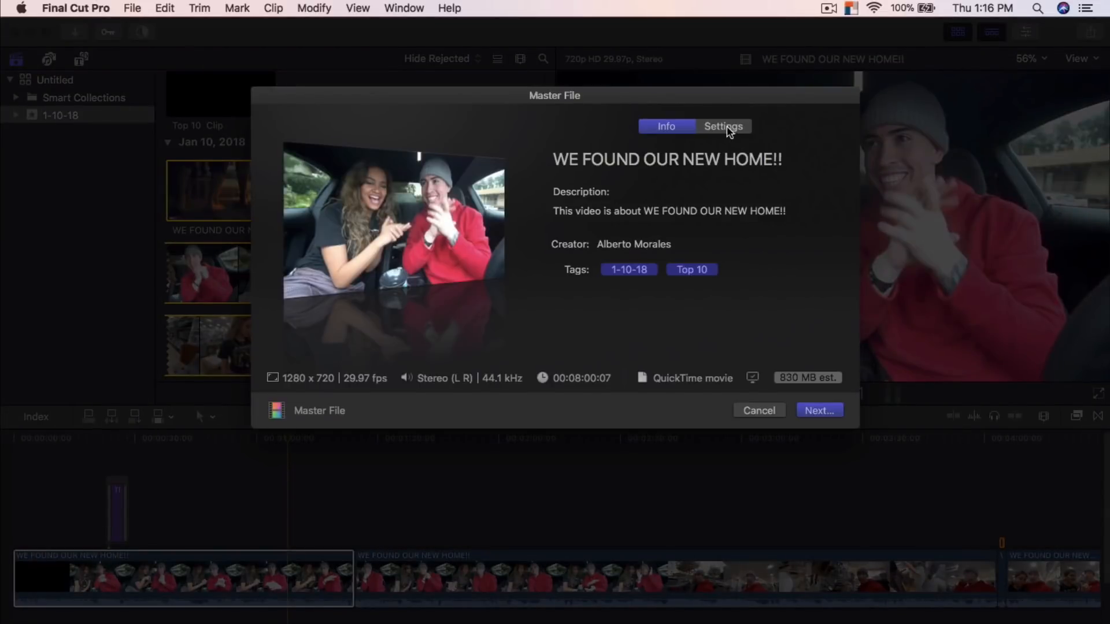
click(723, 126)
click(765, 493)
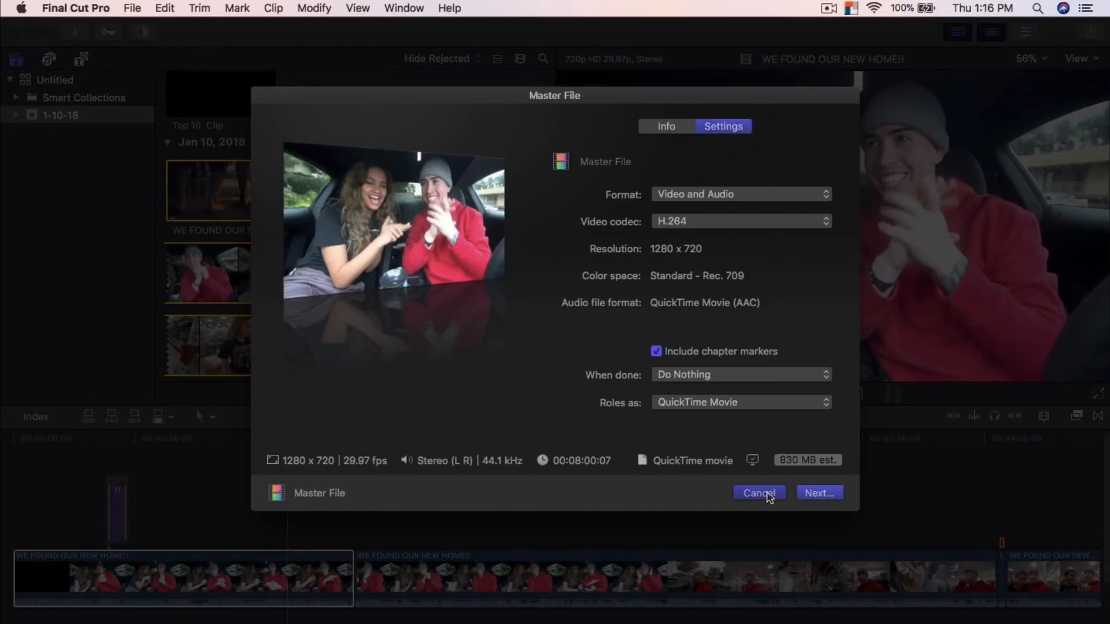
Review the viewer's Proxy media option again and return to the timeline at the playhead in the first clip
click(1095, 59)
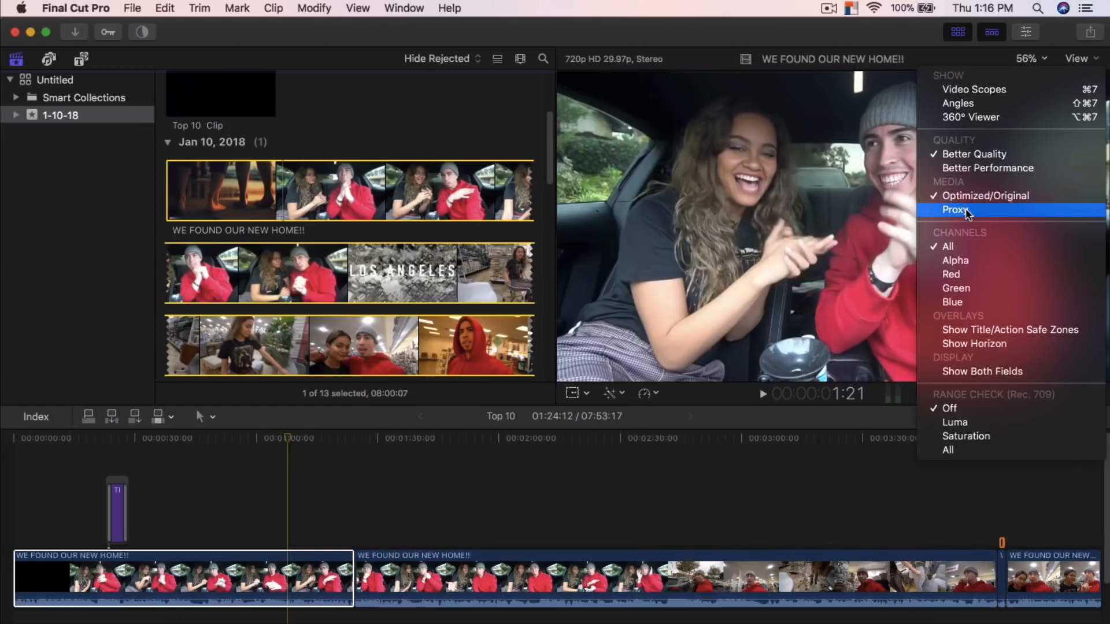
click(287, 439)
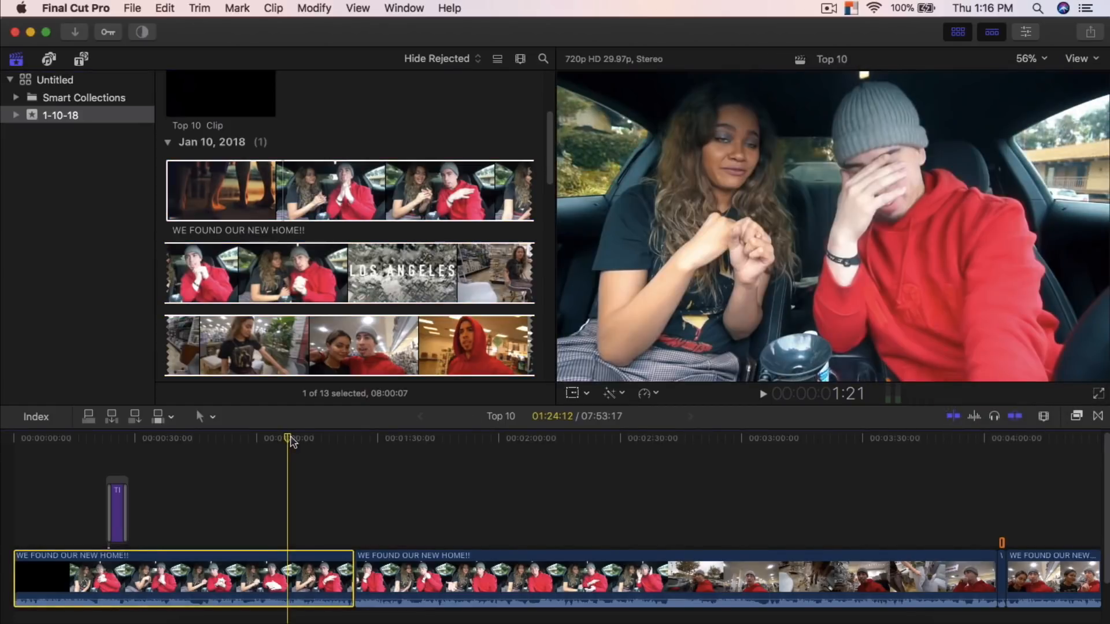